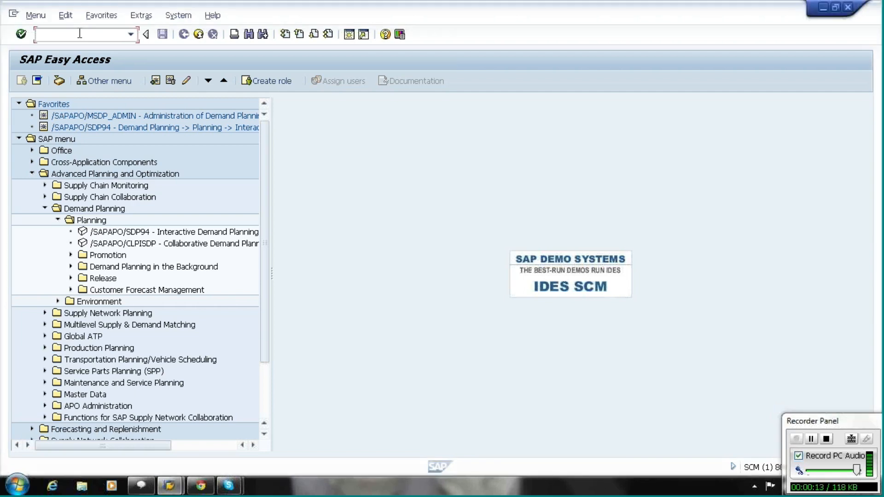
Open transaction rsa1, accept starting the modeling documentation, and collapse the SALES InfoArea in the InfoProvider tree.
text(rsa1)
key(Return)
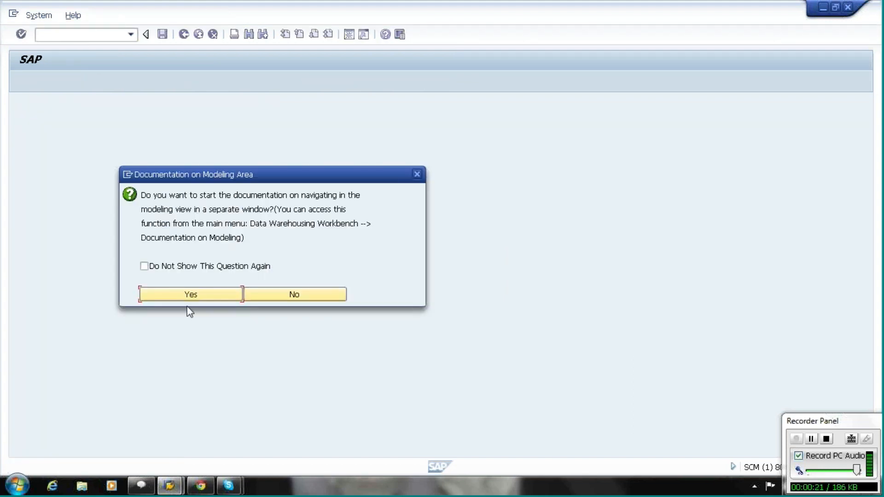
click(193, 295)
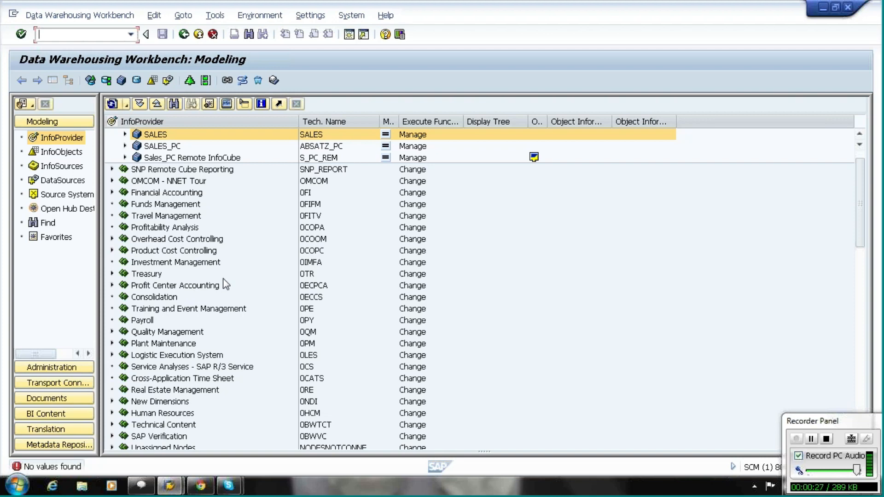
scroll(861, 207, up, 2)
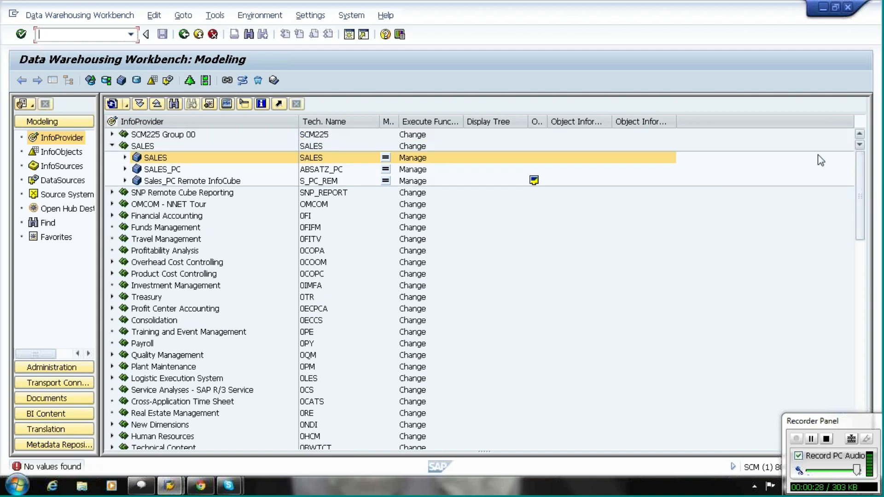
click(112, 146)
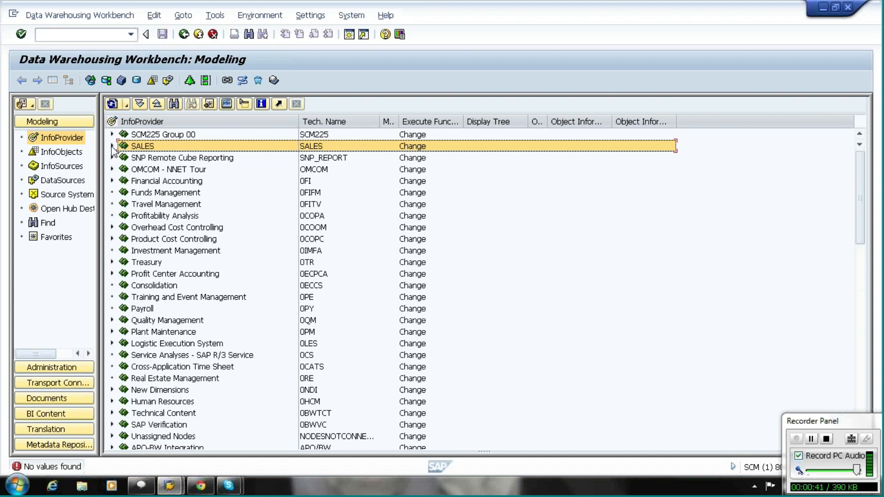
Switch to Skype, send the message RSA1 in the contact's chat, and return to SAP.
click(131, 35)
click(85, 47)
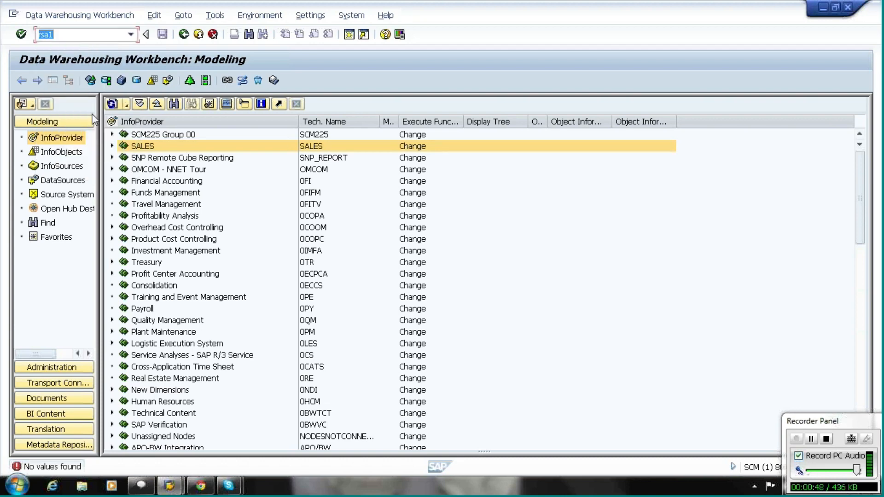
mouse_move(227, 488)
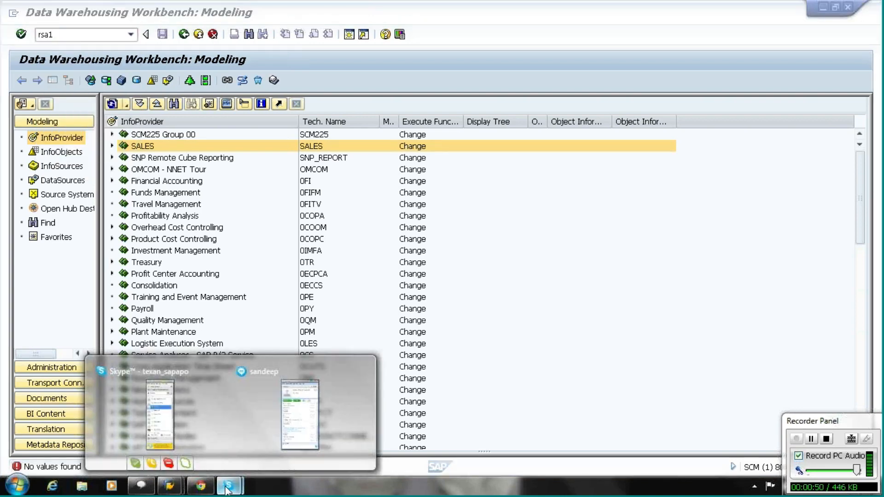
click(322, 438)
key(Caps_Lock)
text(RSA1)
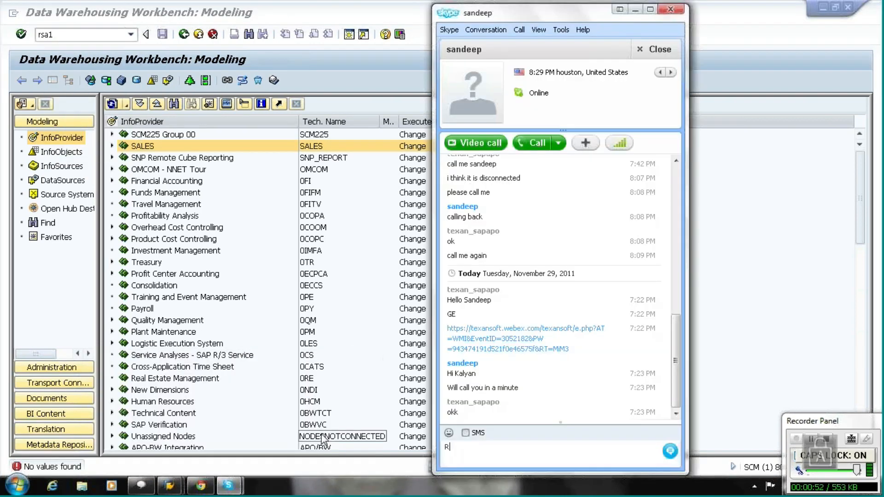
key(Return)
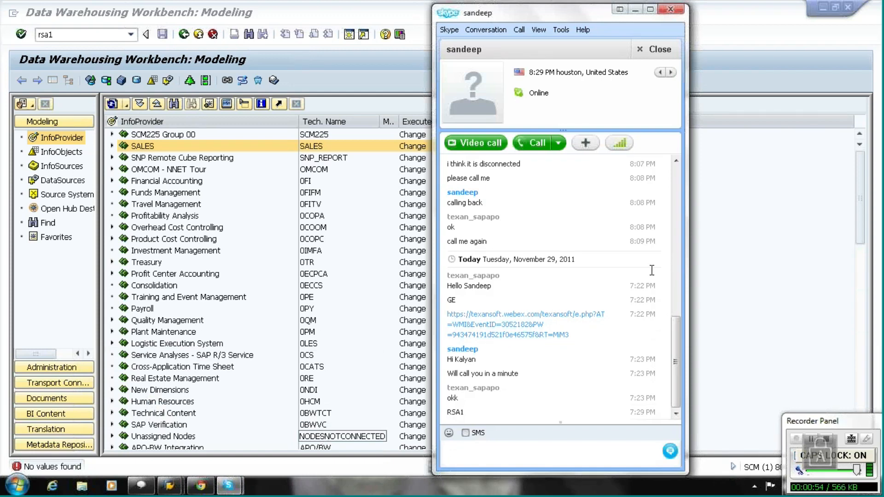
click(761, 260)
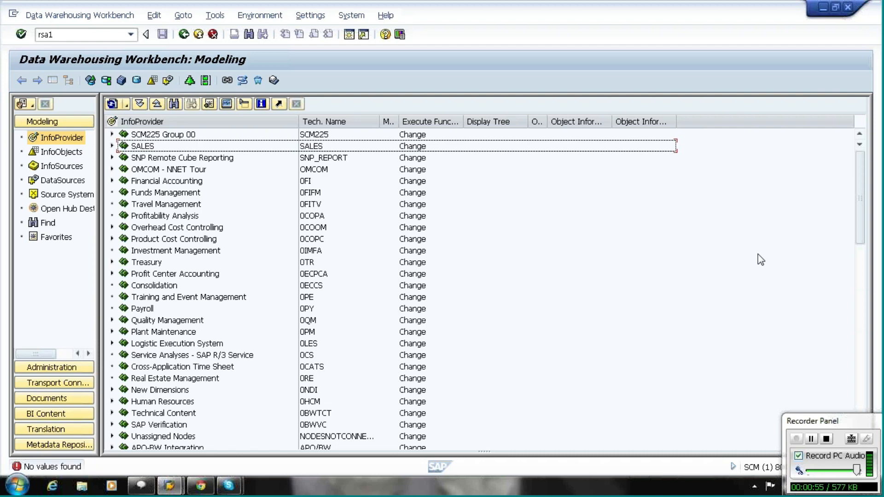
Show the InfoObjects tree and start a new InfoObject catalog under the SALES InfoArea.
click(55, 152)
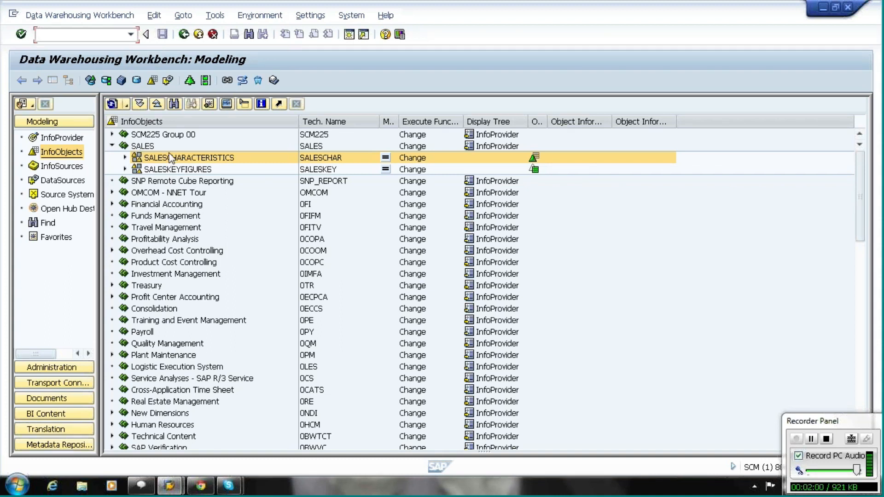
right_click(145, 158)
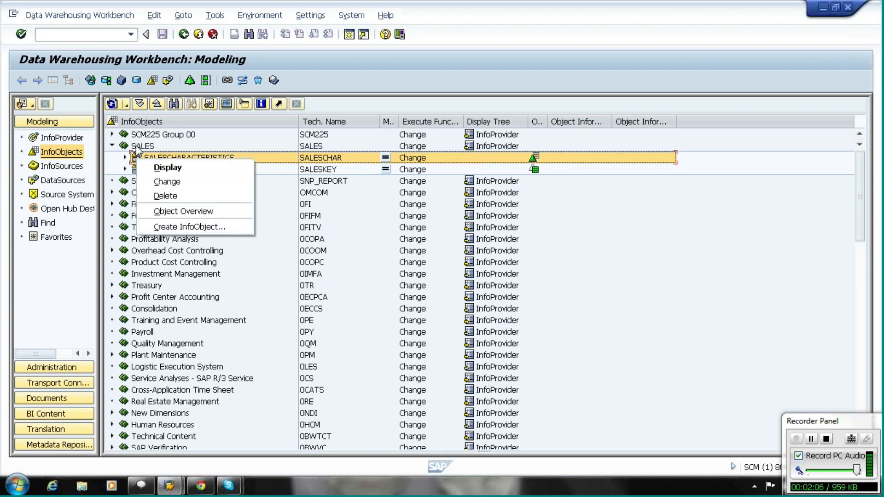
click(136, 147)
right_click(136, 147)
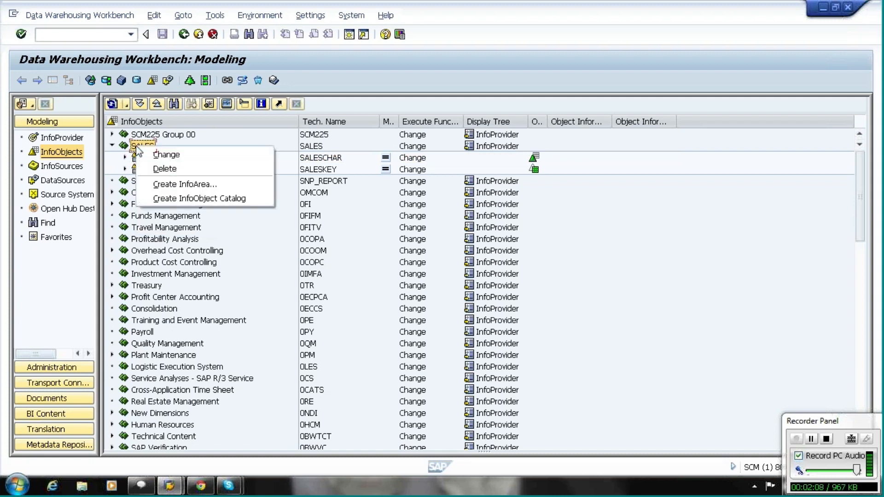
click(170, 199)
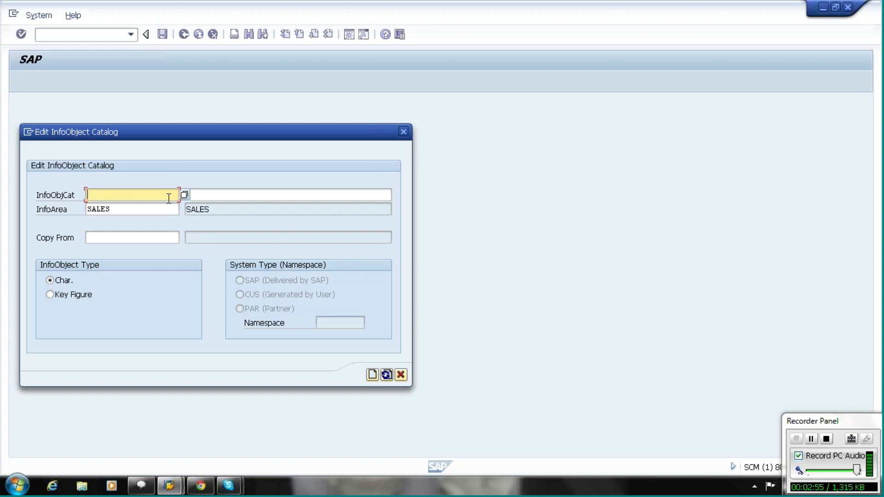
Create the InfoObject catalog zapo1_t with description zapo1_t, type Char. and no template to copy from.
key(Caps_Lock)
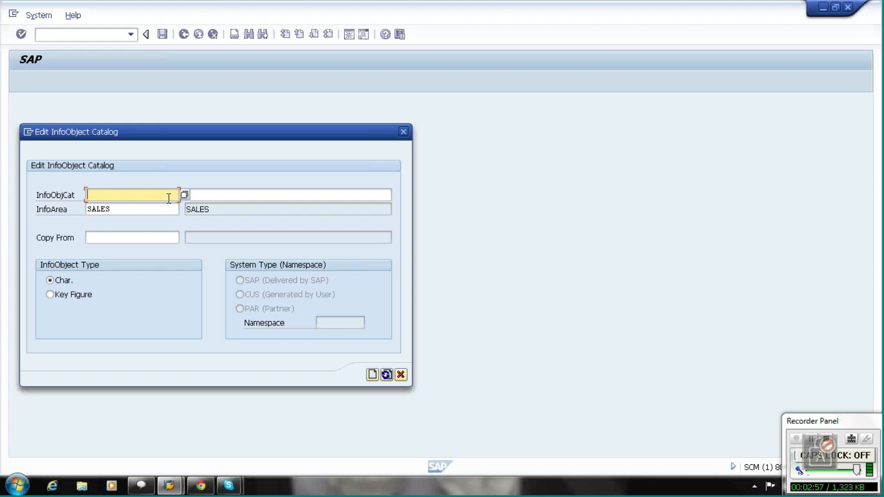
text(zapol)
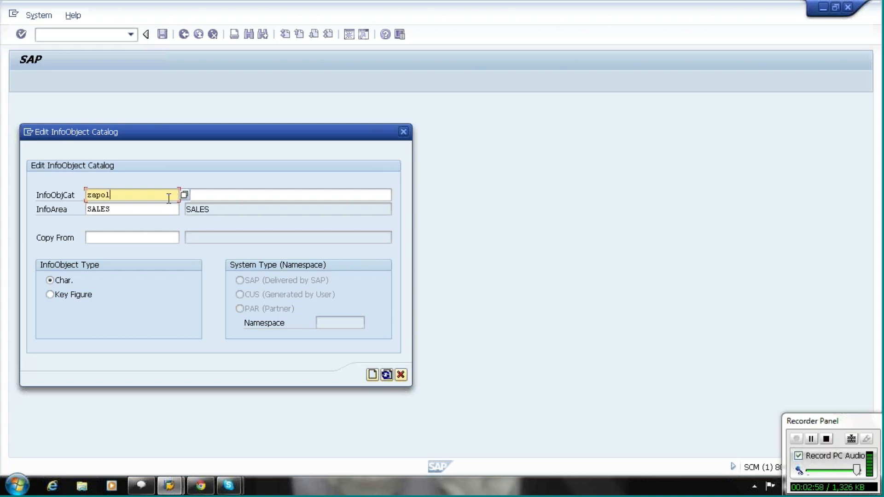
text(_t)
click(212, 195)
text(z)
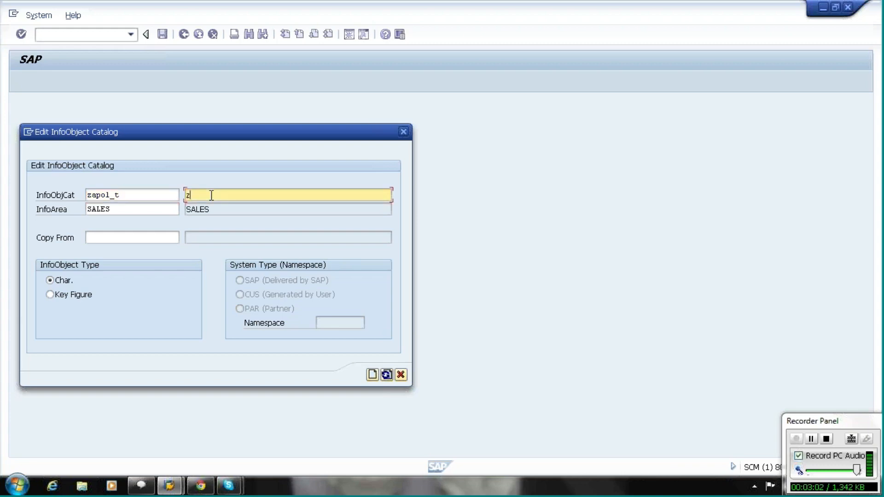
text(apol_t)
click(134, 233)
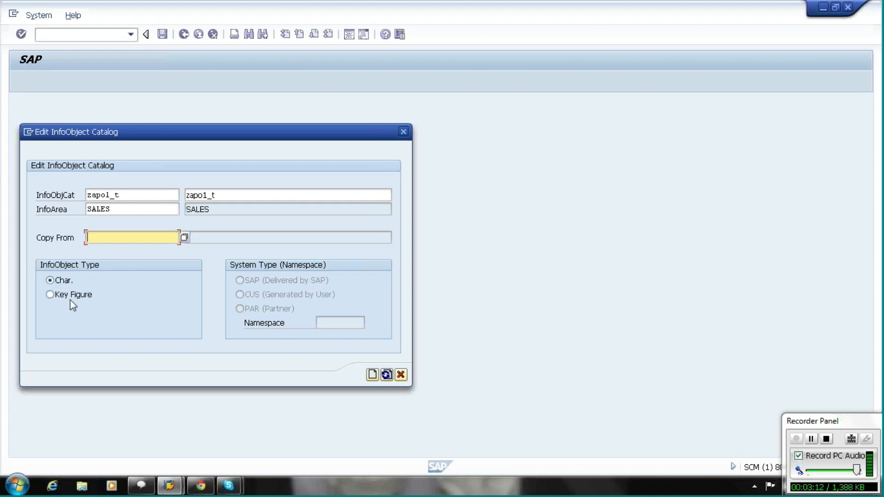
click(49, 280)
click(126, 237)
click(372, 375)
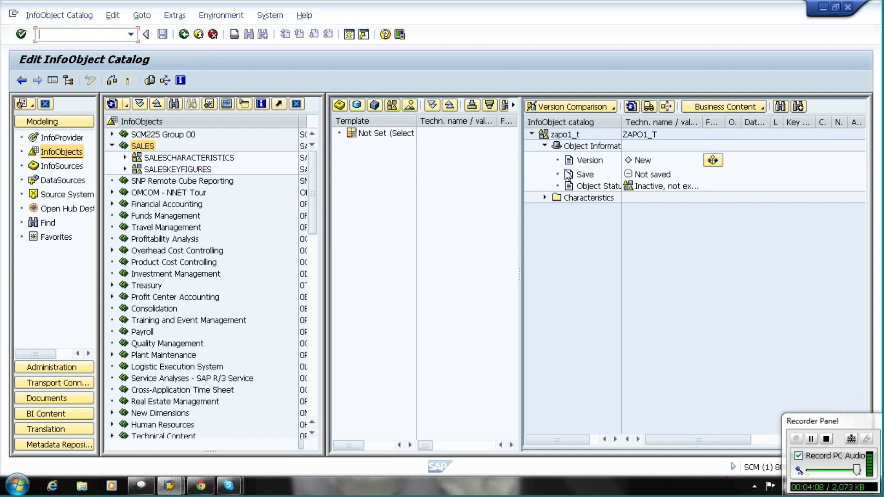
Examine the new catalog's Characteristics folder and the InfoObjects contained in the SALESCHARACTERISTICS catalog.
click(545, 197)
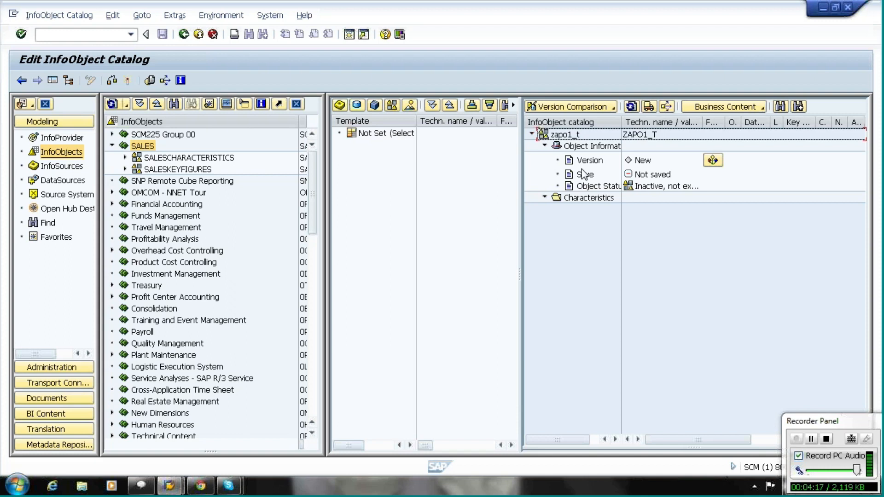
right_click(208, 162)
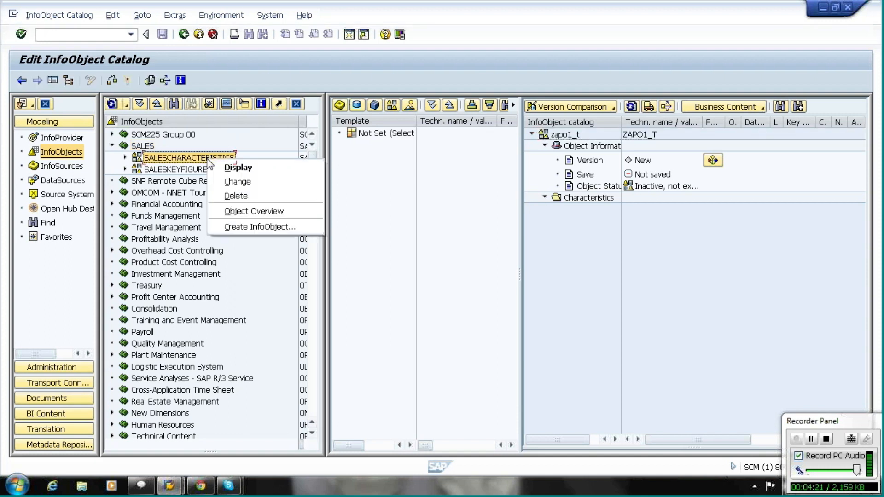
click(390, 244)
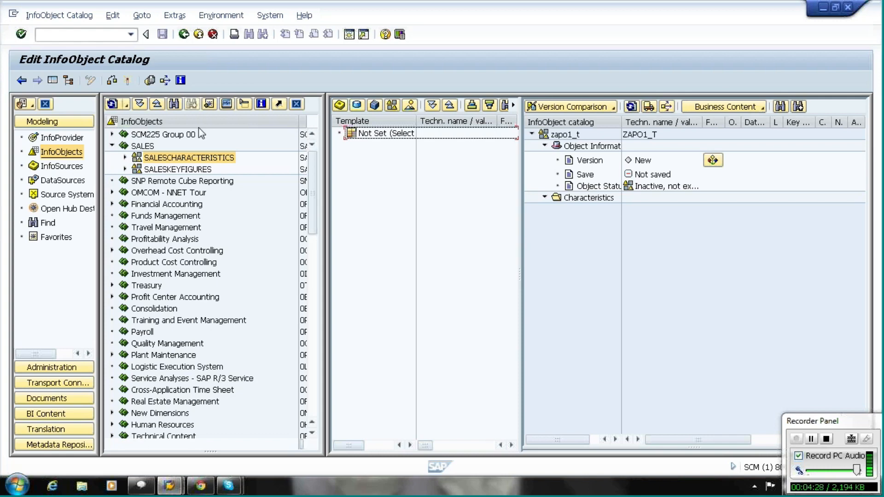
click(126, 158)
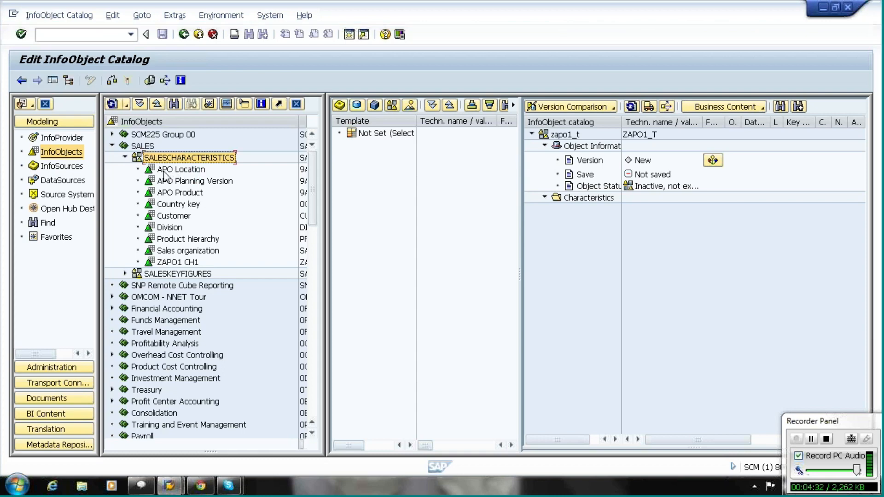
click(125, 158)
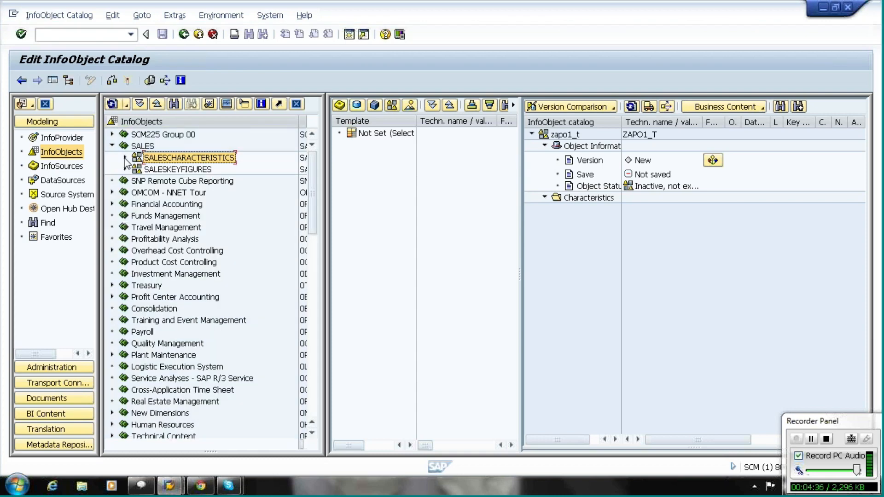
Restart transaction rsa1, expand the SALES InfoArea, and start a new InfoObject in the SALESCHARACTERISTICS catalog.
click(106, 41)
text(/nrsa)
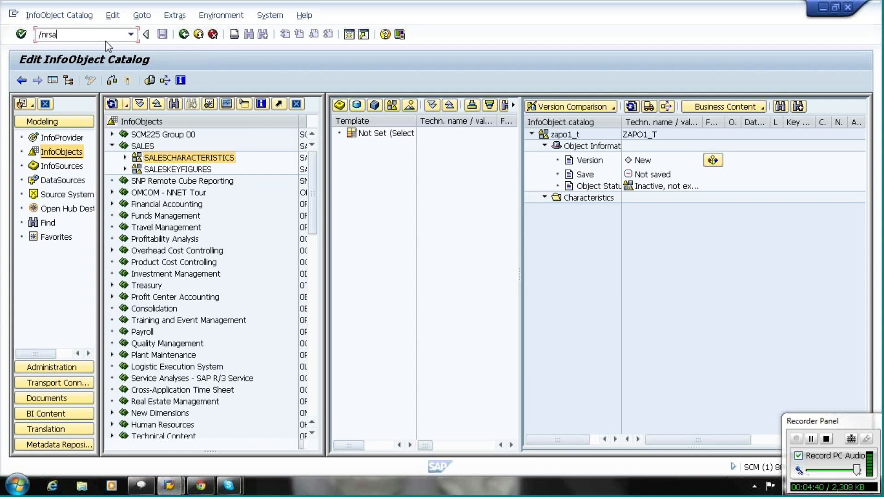
key(Return)
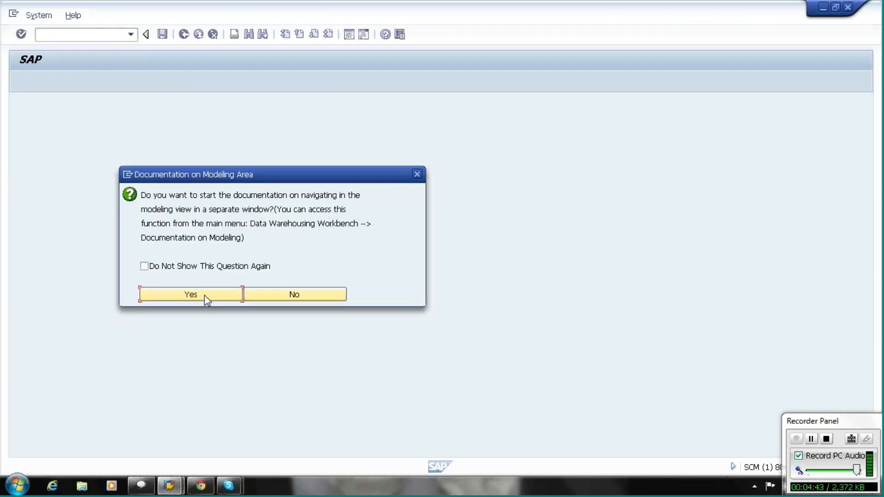
click(205, 297)
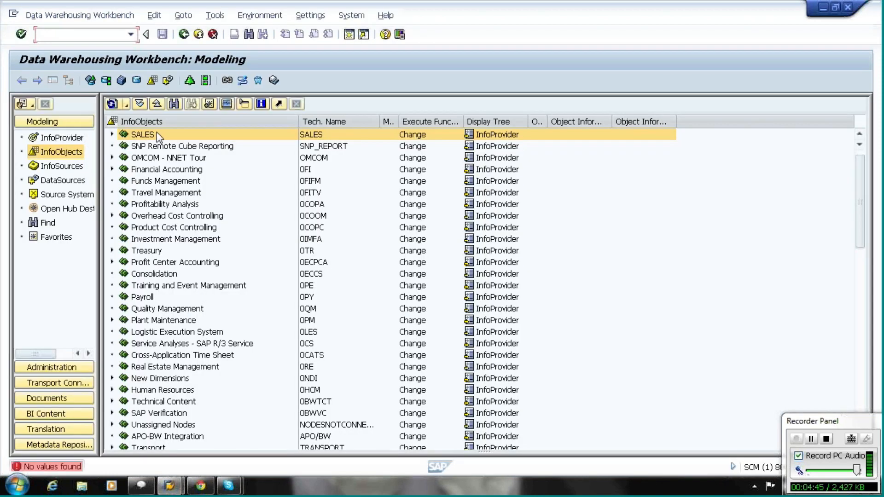
click(111, 134)
click(124, 157)
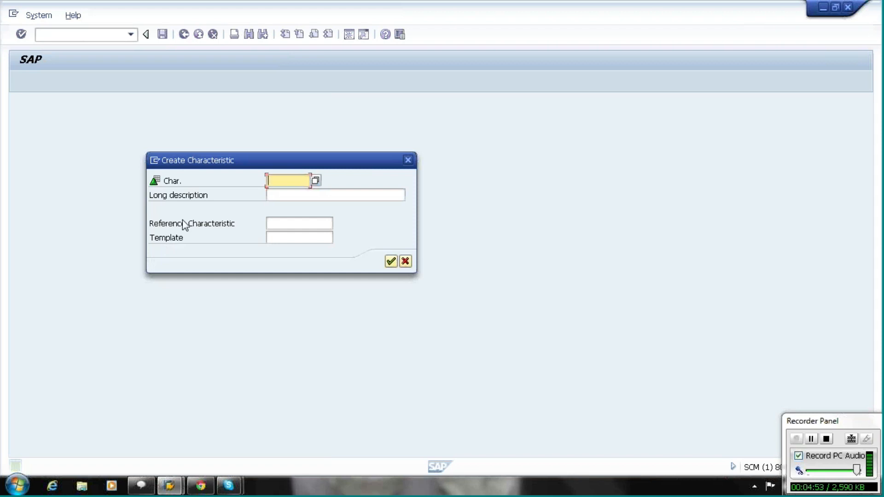
Create the characteristic zapo1_t with long description zapo1_t and assign it to the APO application.
text(zapol_t)
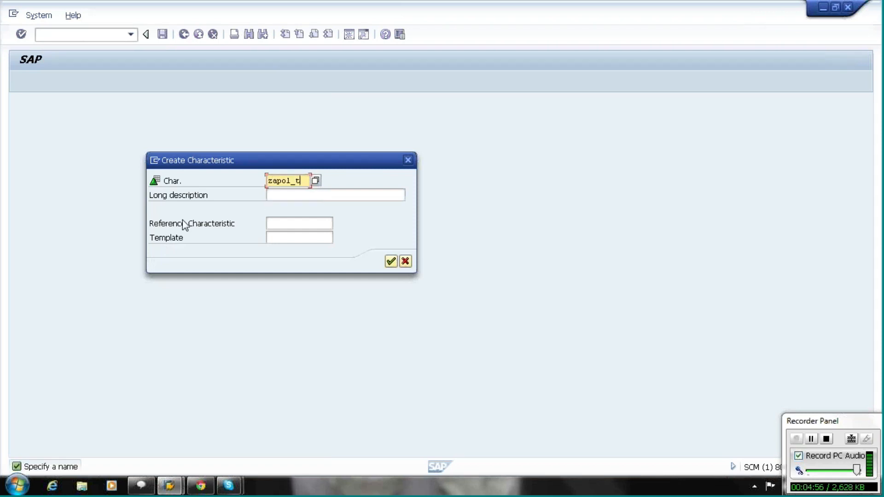
click(296, 194)
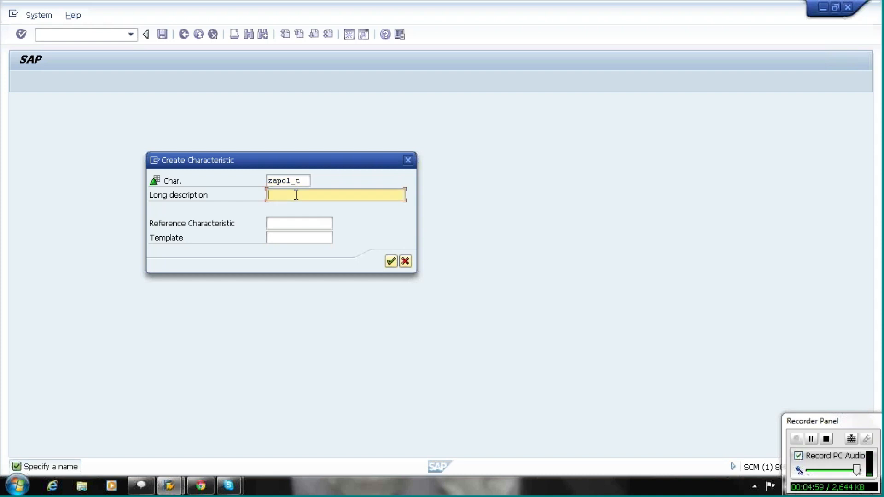
text(zapol)
text(t)
key(BackSpace)
text(_t)
click(287, 221)
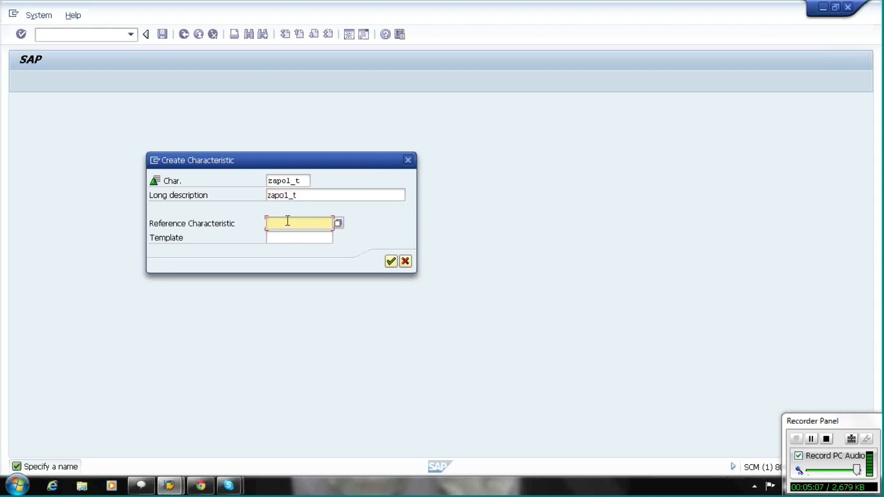
click(390, 262)
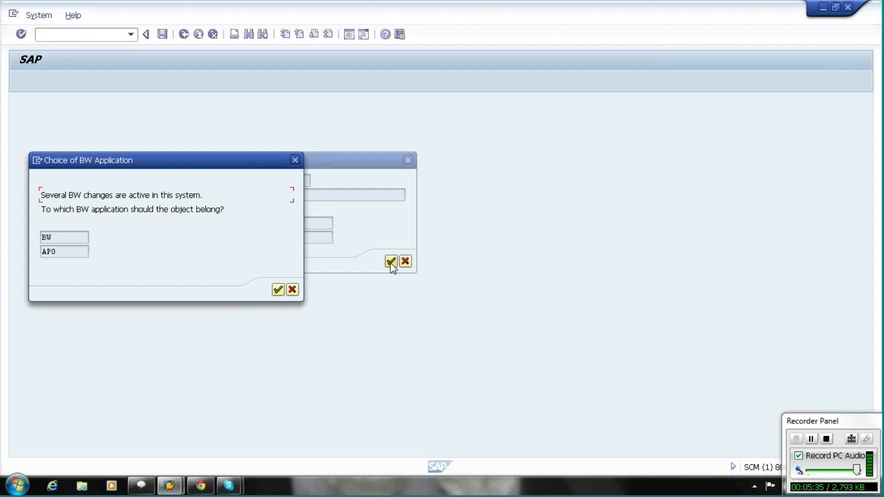
click(56, 252)
double_click(57, 252)
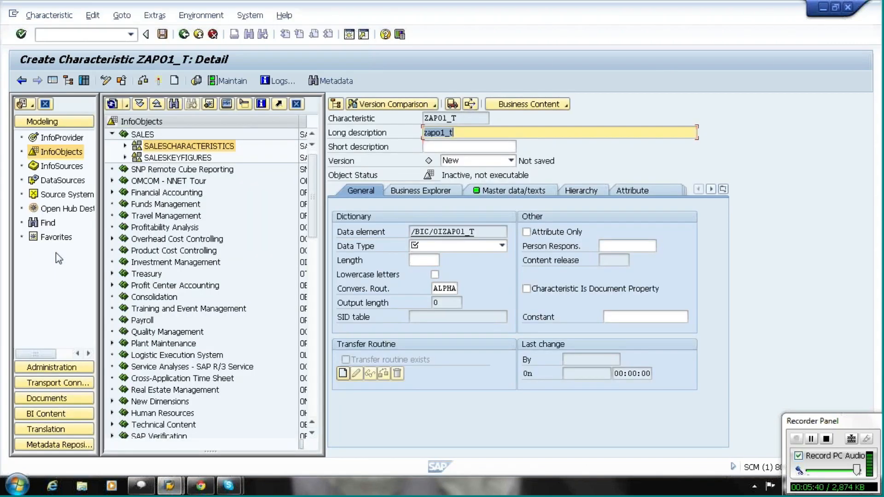
Set the characteristic's short description to zapo1_t and its data type to CHAR - Character String.
click(432, 148)
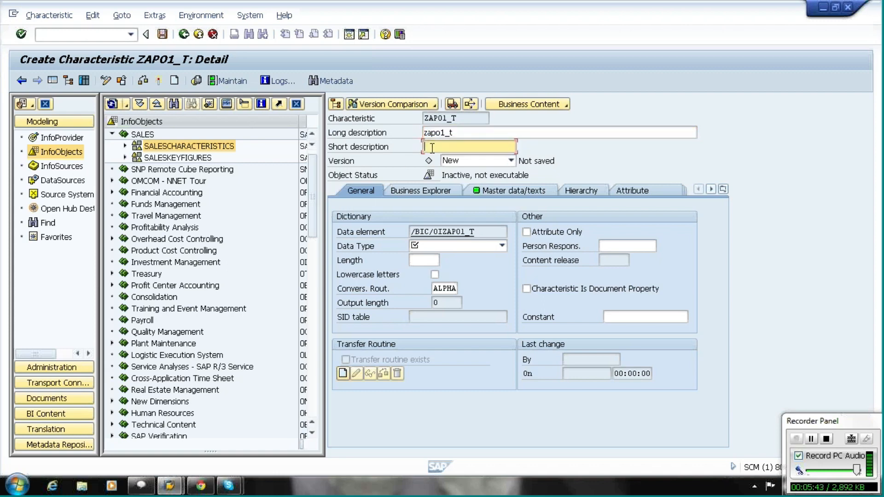
text(zapo1_t)
click(496, 247)
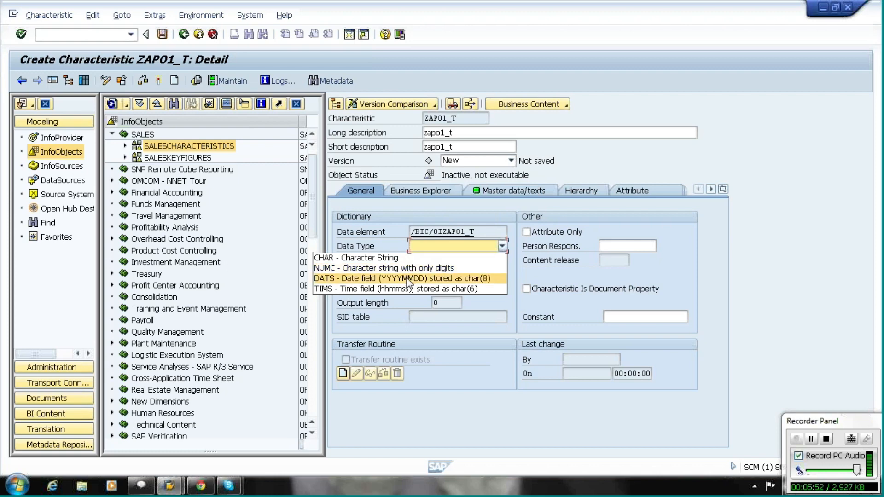
click(399, 258)
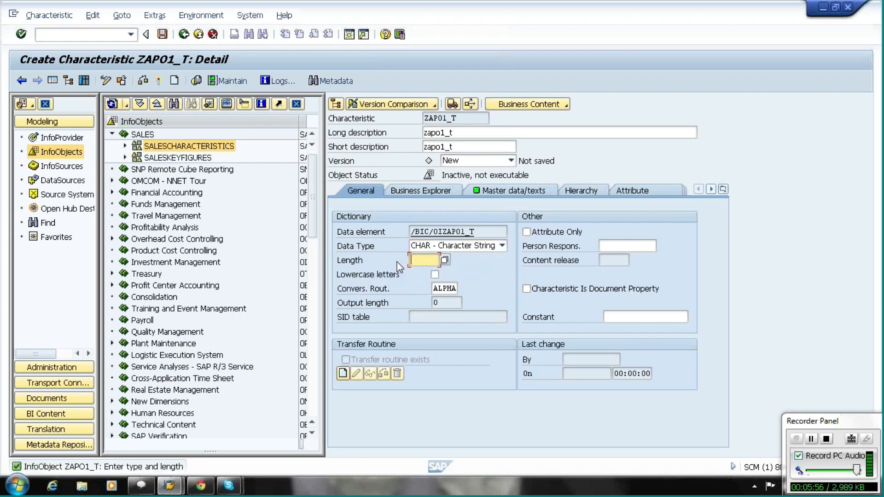
Set the characteristic's length to 40 and review its Business Explorer, master data/texts and attribute settings.
text(40)
click(419, 194)
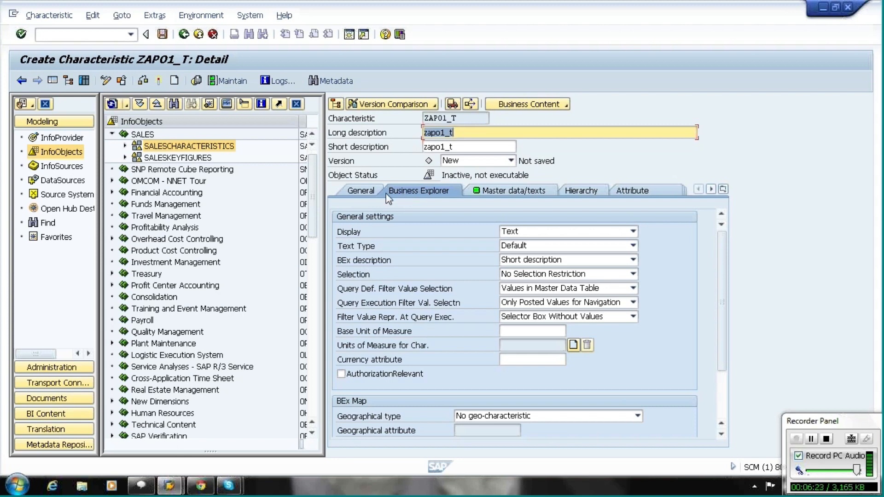
click(361, 191)
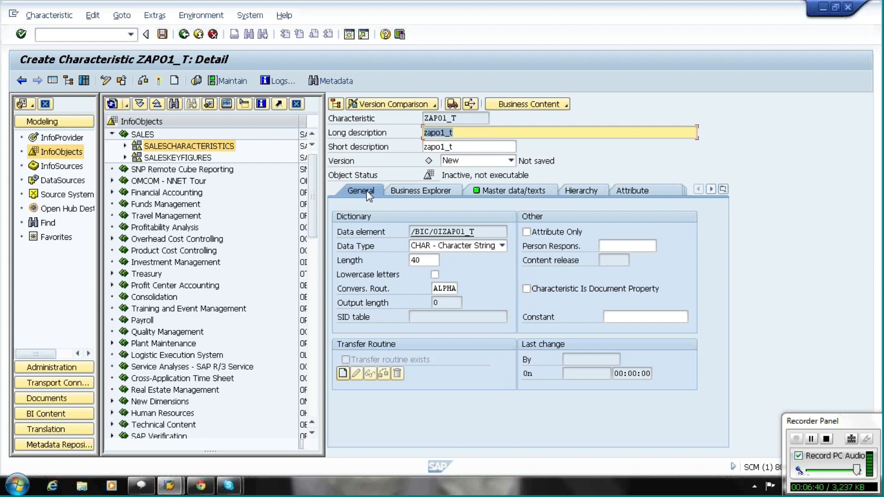
click(428, 191)
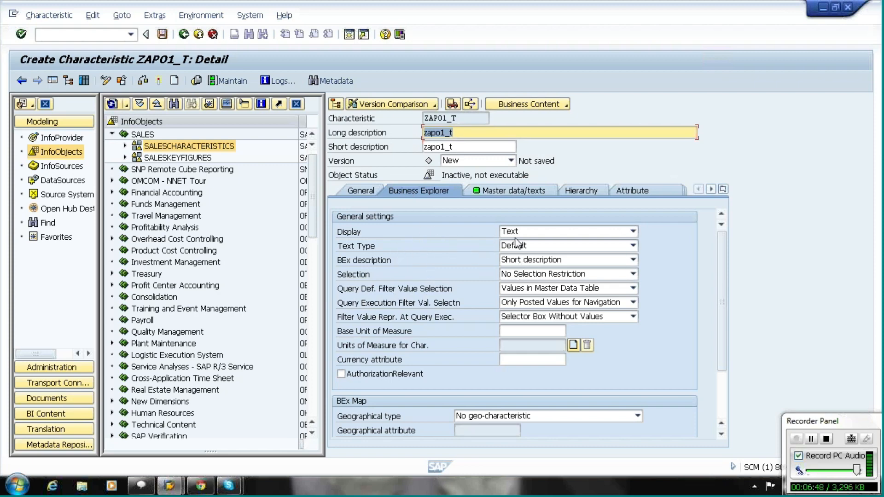
click(506, 191)
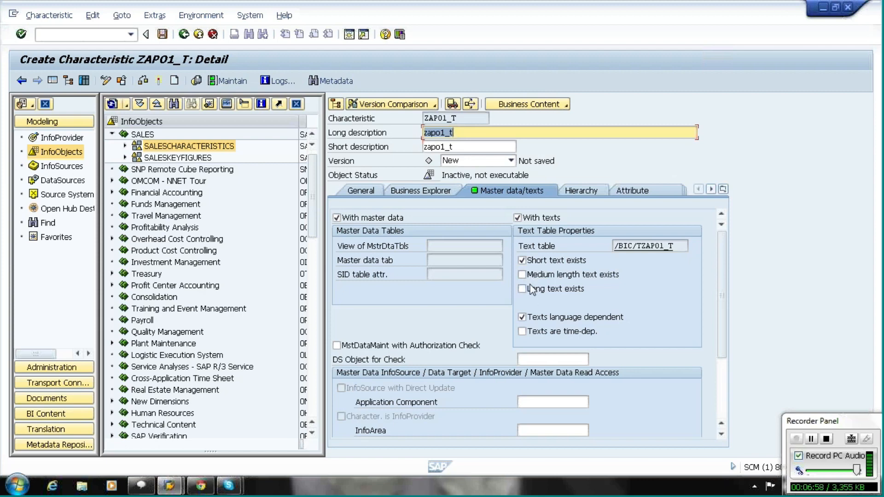
click(583, 191)
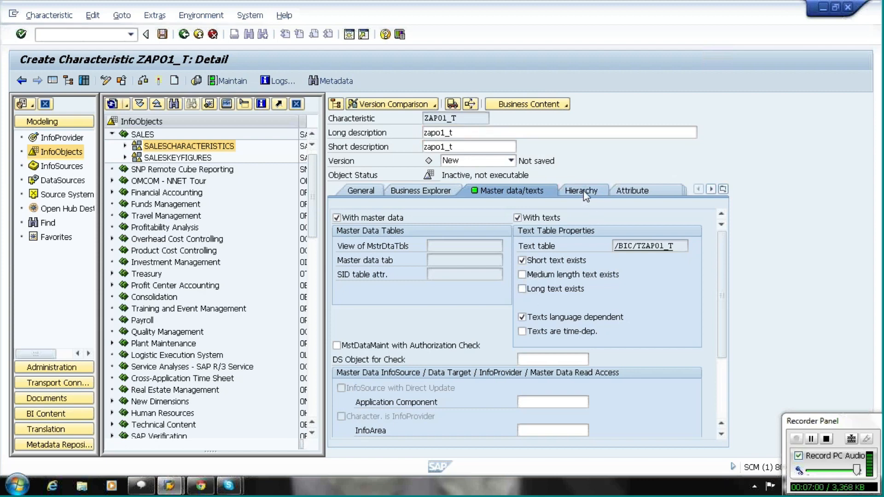
click(622, 192)
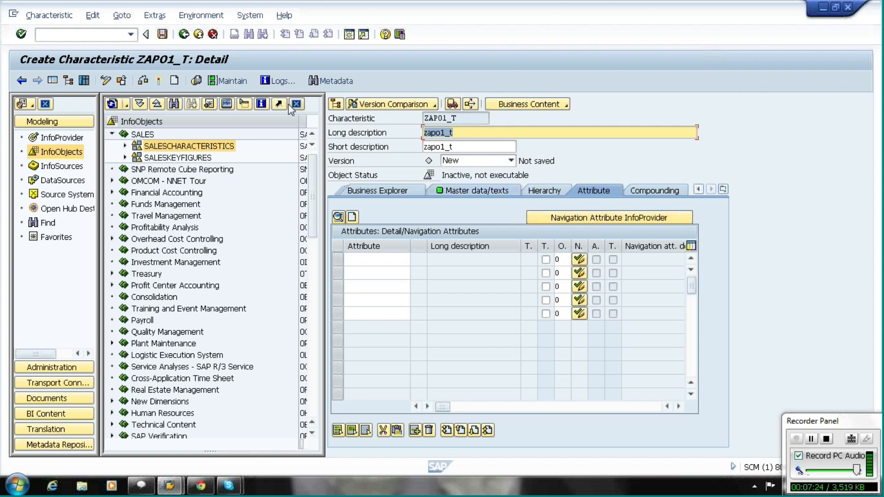
Activate the zapo1_t characteristic as a local object and select it in the SALESCHARACTERISTICS catalog.
click(158, 81)
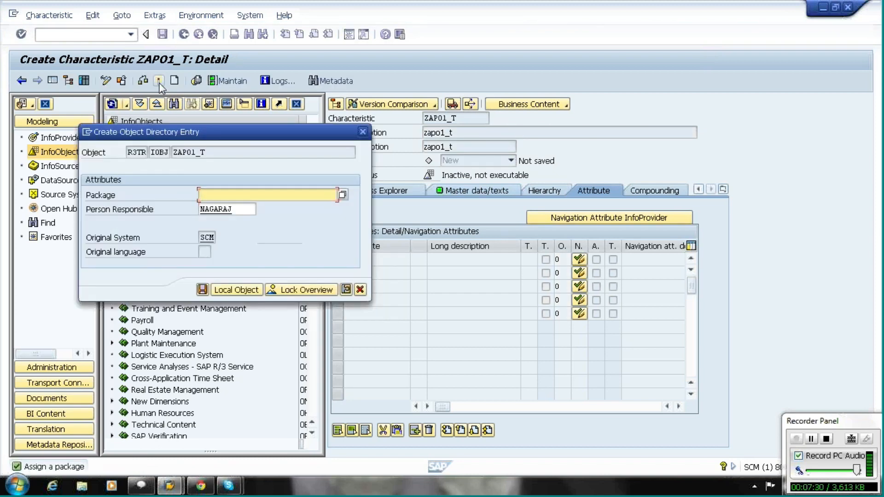
click(241, 292)
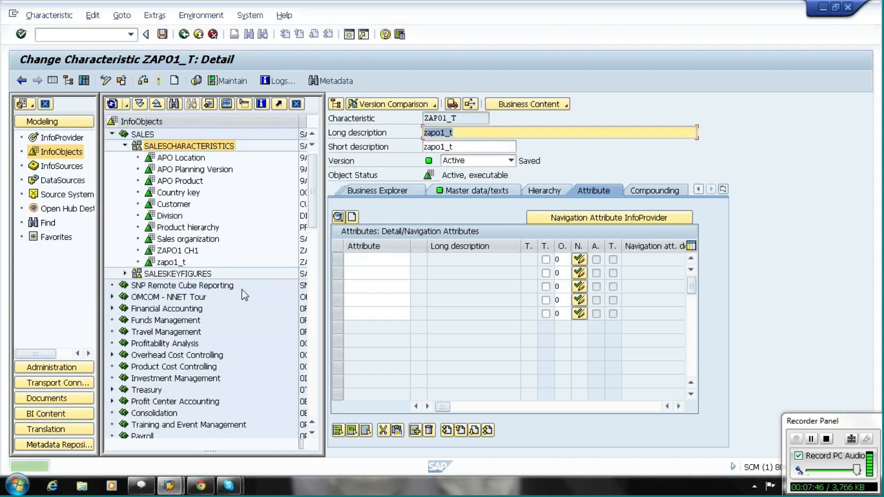
click(168, 265)
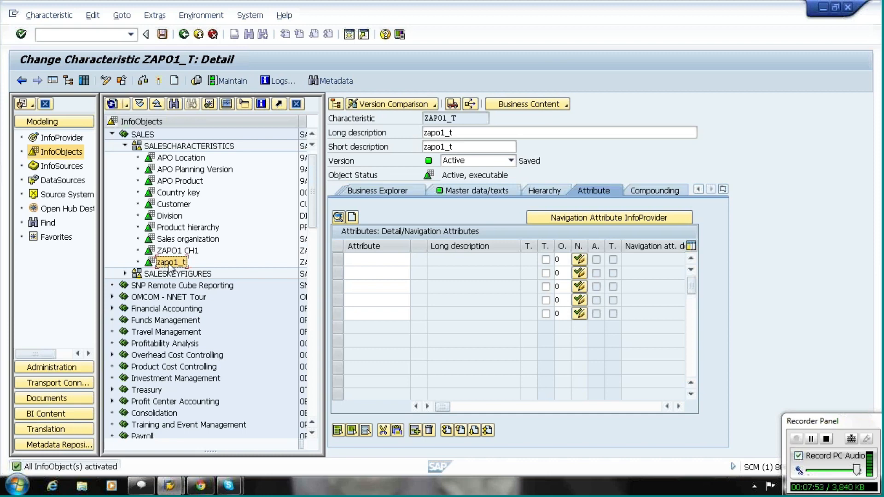
Create the key figure zap1_tk with long description zapo1_tk in the SALESKEYFIGURES catalog.
right_click(170, 275)
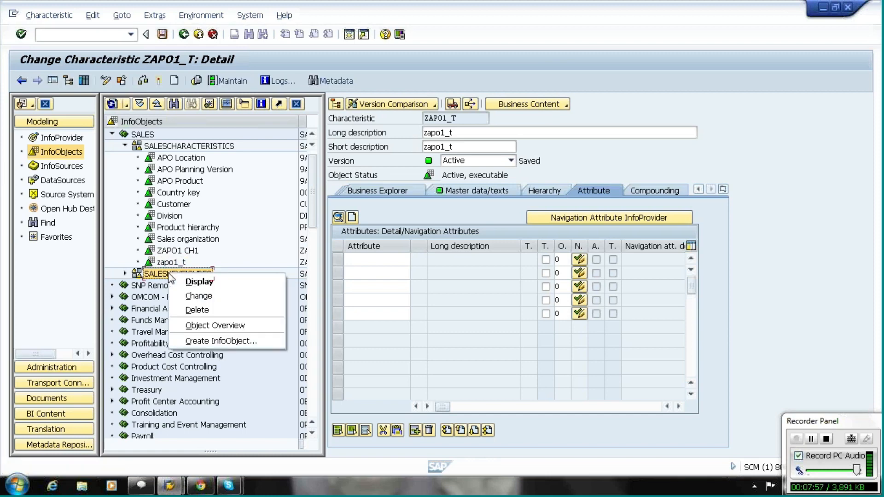
click(206, 341)
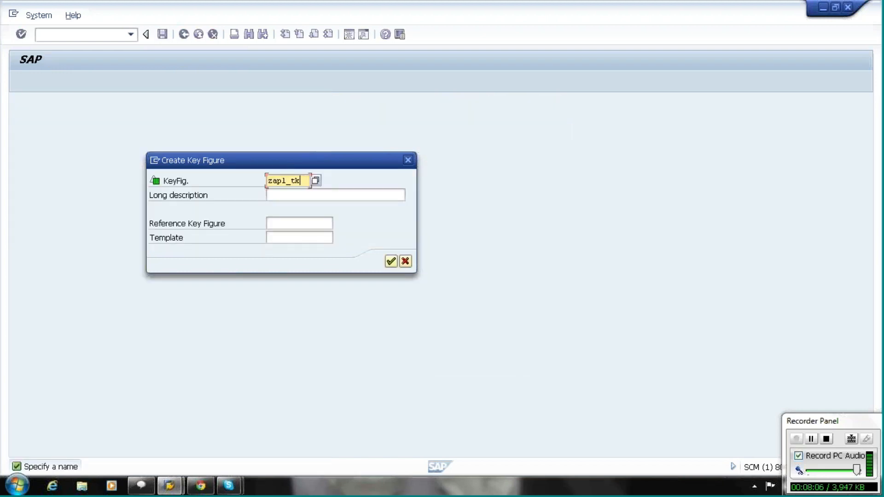
key(Tab)
text(zapo1_)
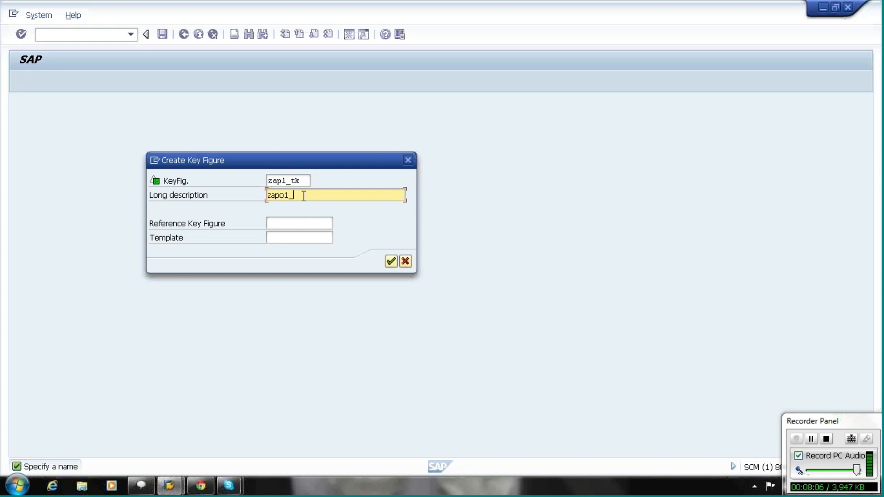
text(tk)
click(390, 262)
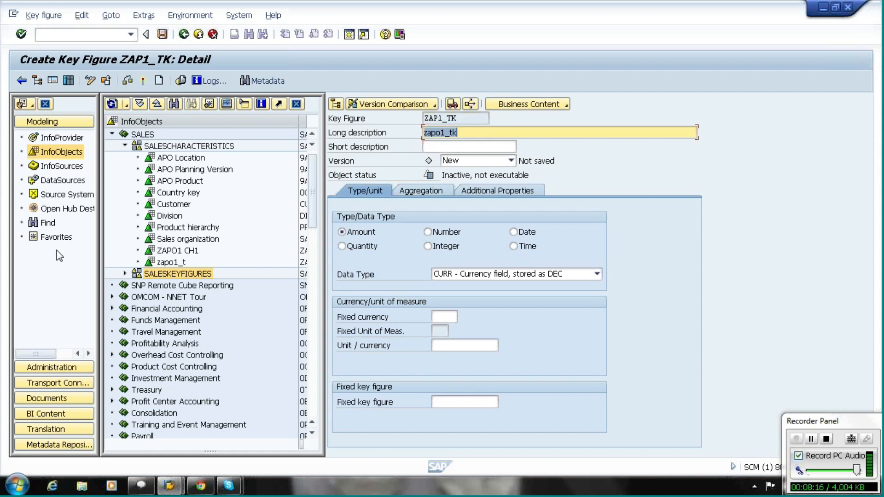
Set the key figure's short description to zapo1_tk and check the data types offered for the Amount type.
key(Tab)
text(zapo1_tk)
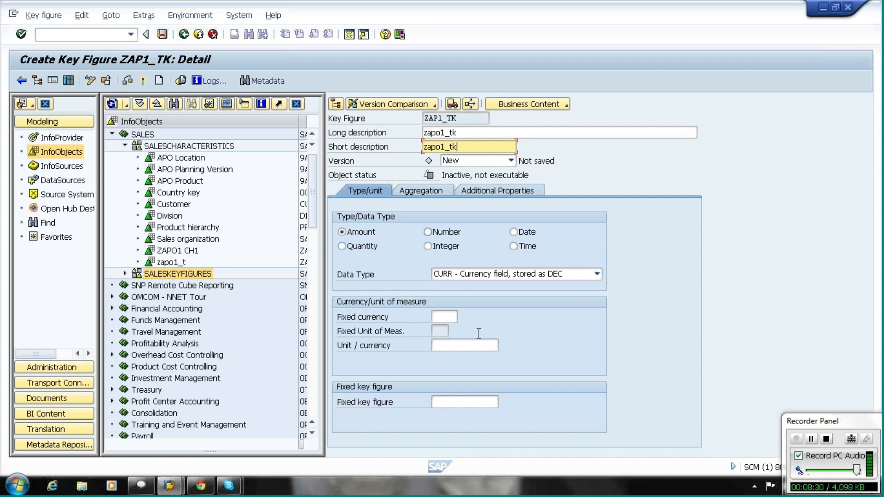
click(442, 317)
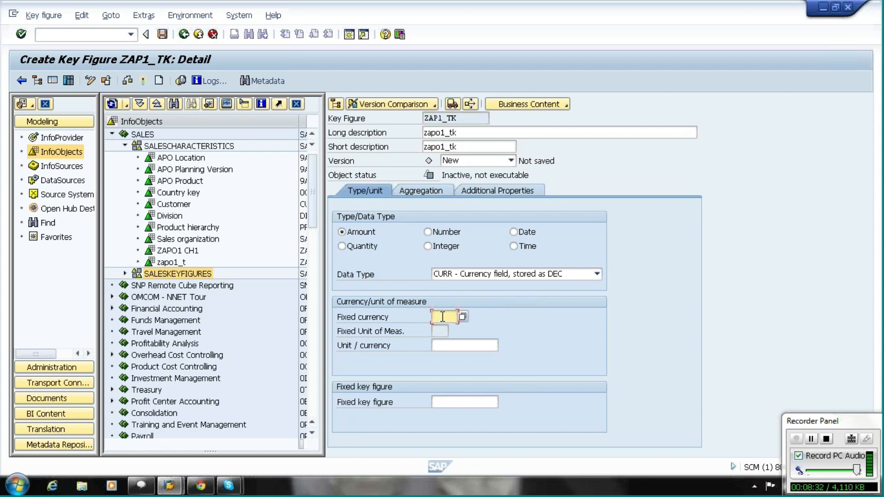
click(455, 274)
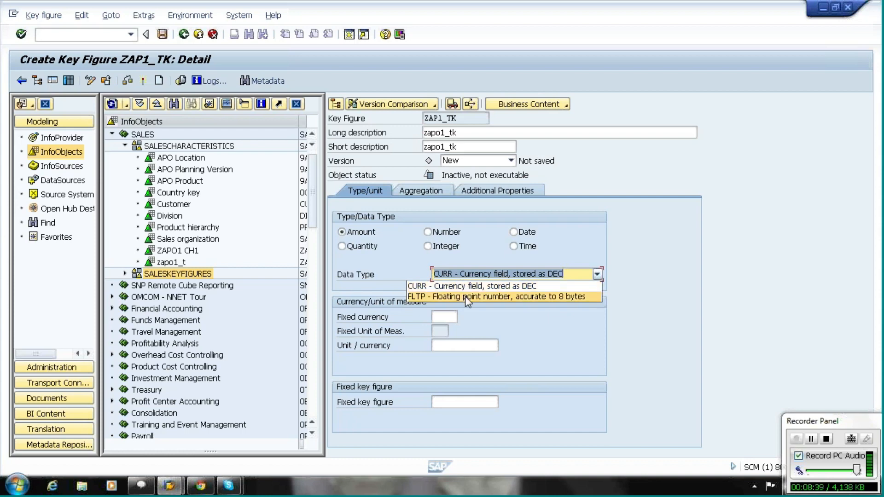
click(527, 323)
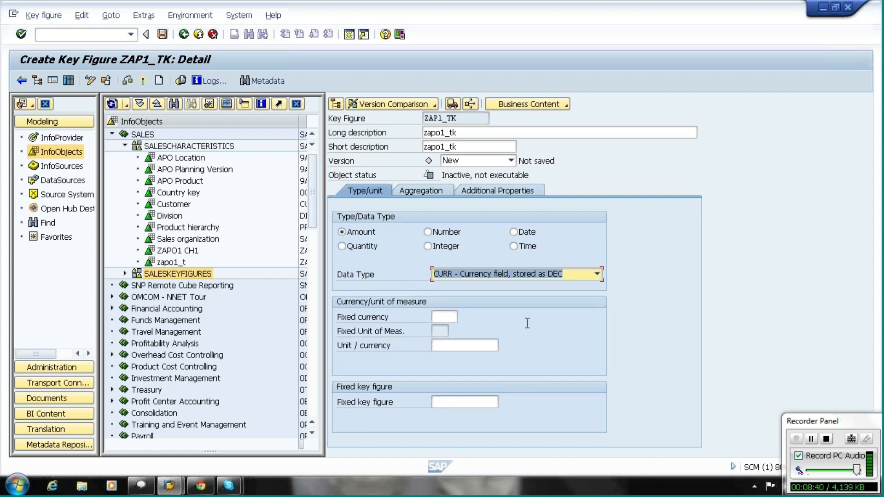
click(448, 347)
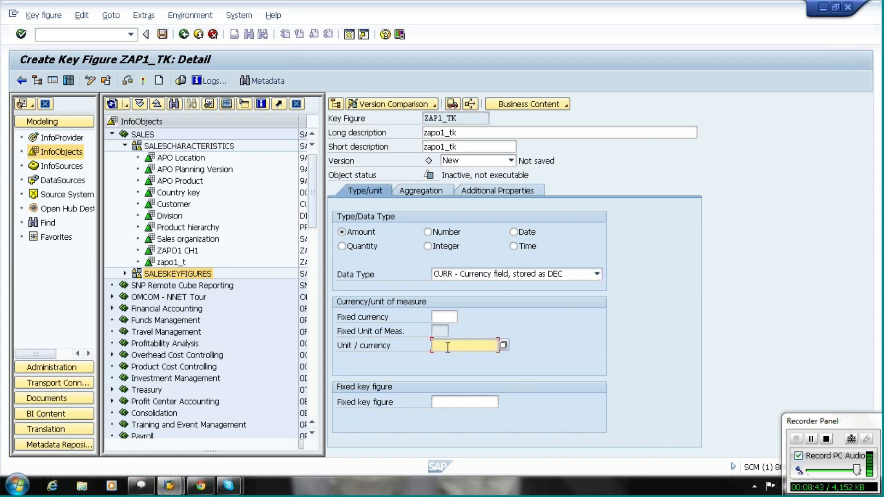
Review the key figure's aggregation settings and additional properties.
click(432, 195)
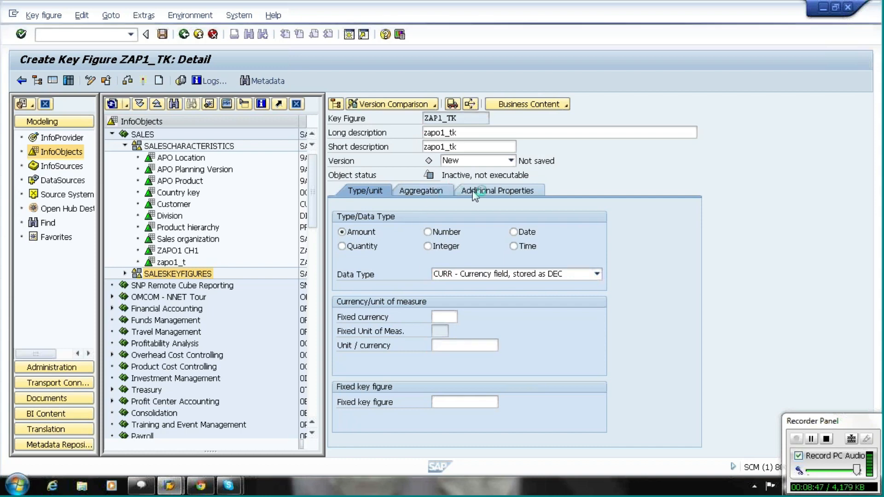
click(485, 191)
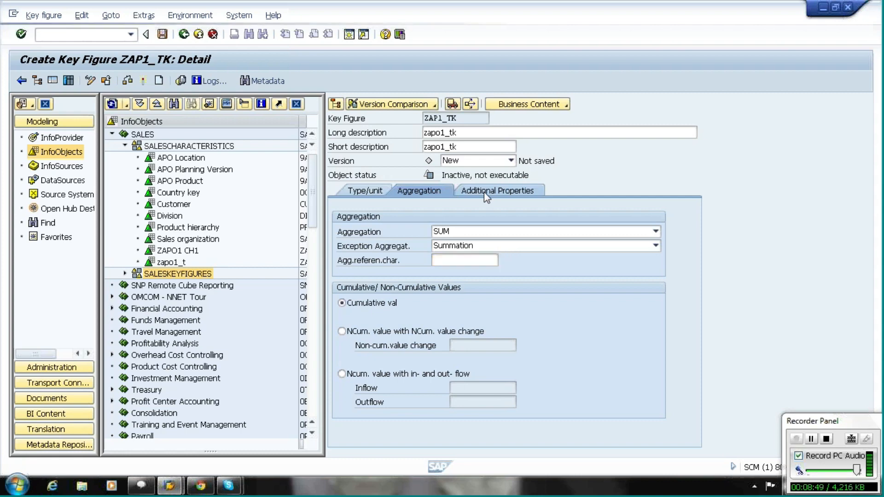
click(373, 191)
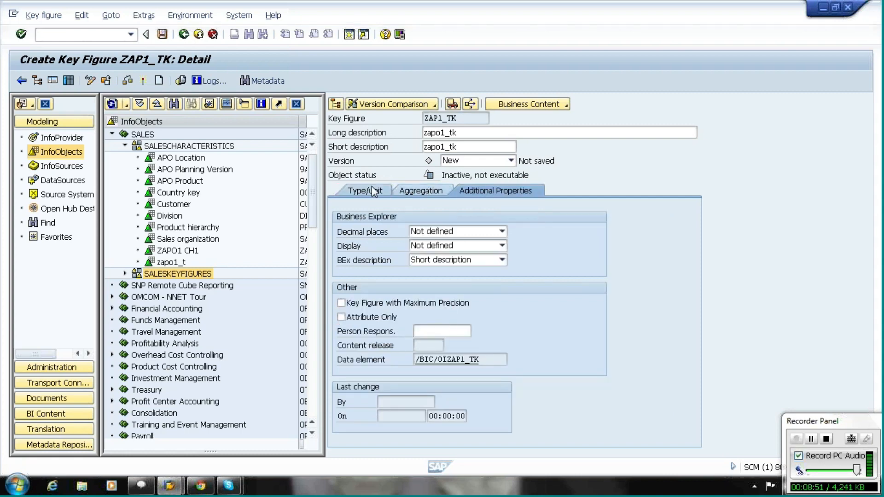
Try to activate the key figure and look up the InfoObjects available as its unit/currency.
click(144, 81)
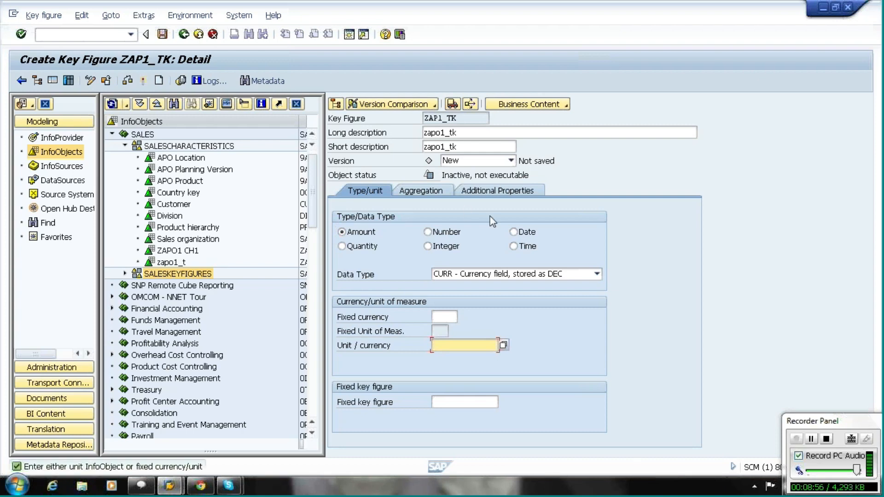
click(503, 347)
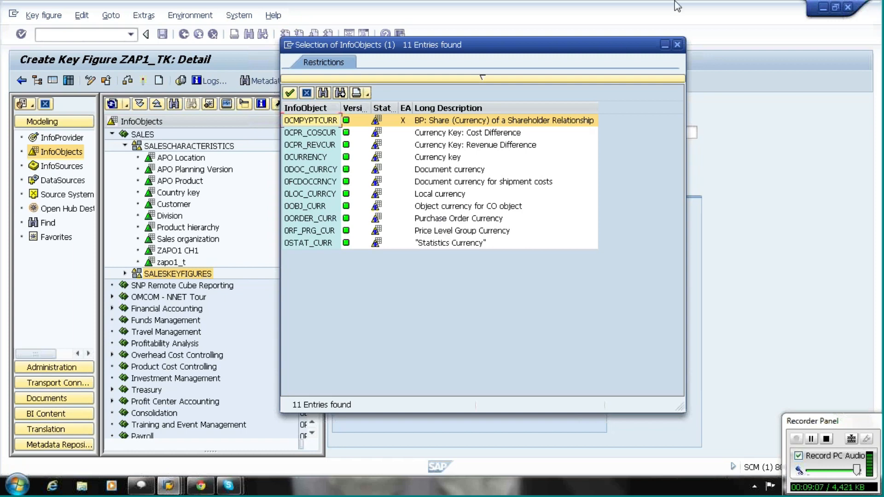
click(677, 44)
Change the key figure's type to Number.
click(472, 274)
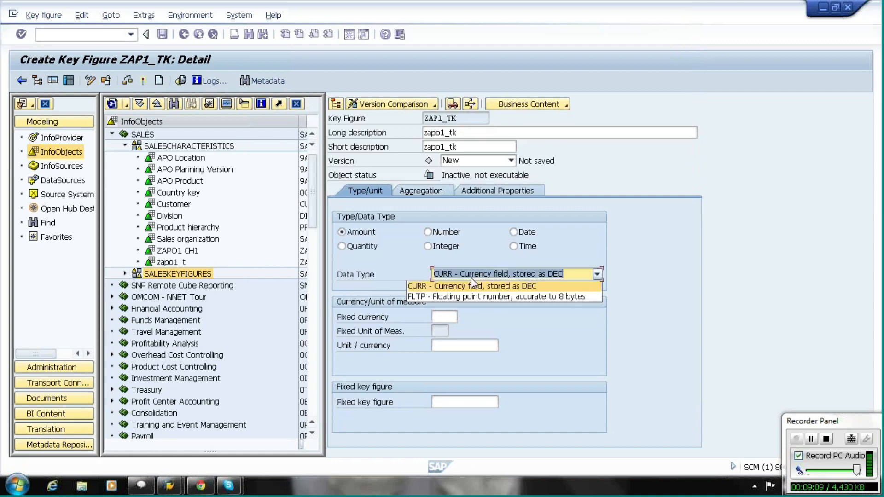
click(428, 236)
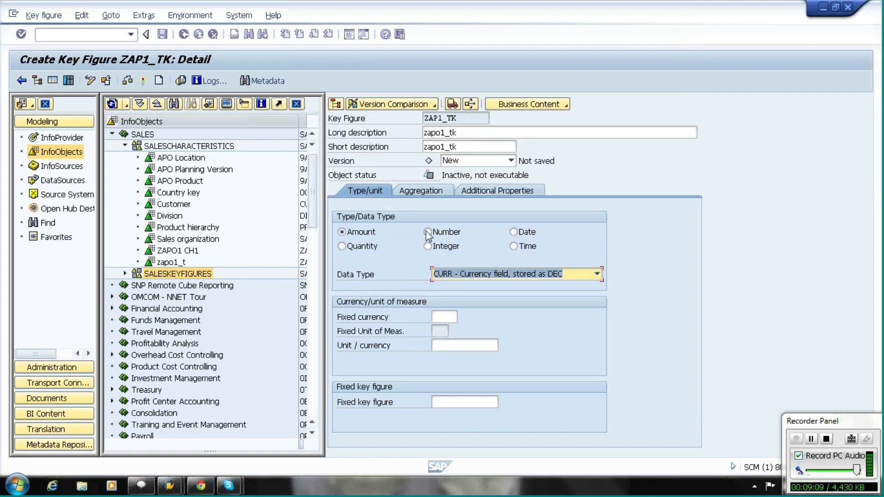
click(428, 233)
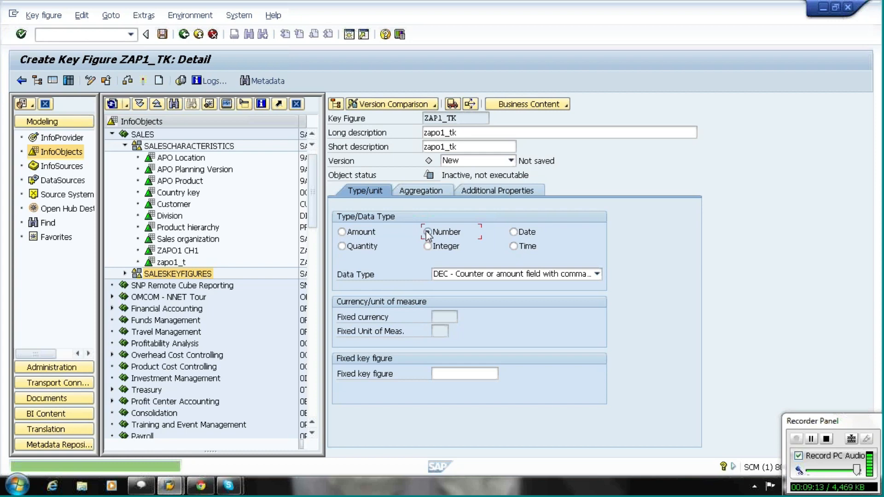
Activate the key figure using workbench request SCMK900002 with a new task, expand the SALESKEYFIGURES catalog and repeat the activation.
click(143, 82)
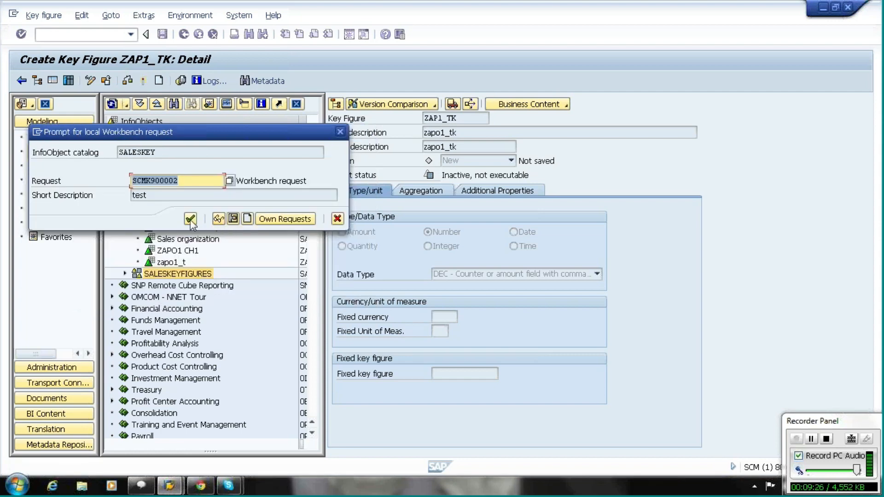
click(190, 220)
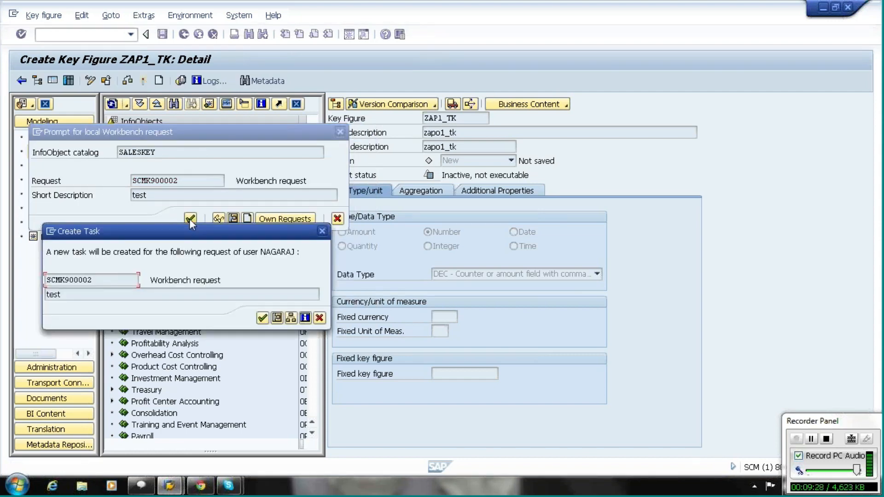
click(263, 319)
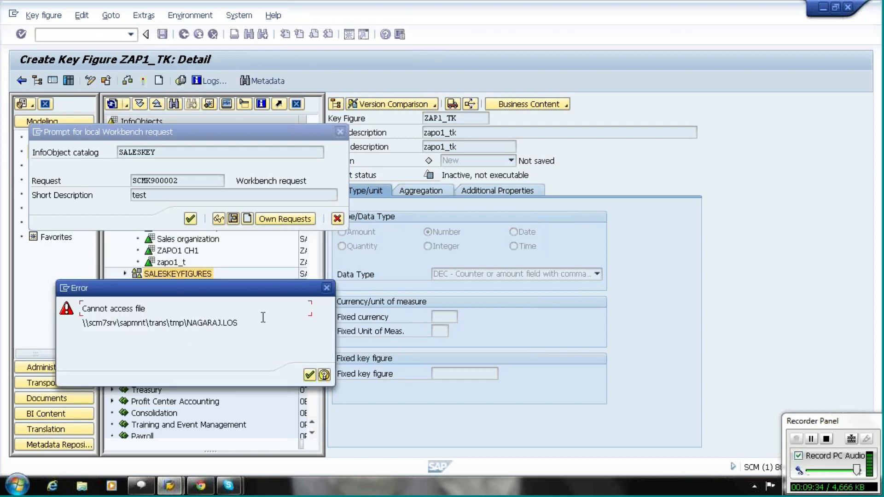
click(309, 376)
click(190, 220)
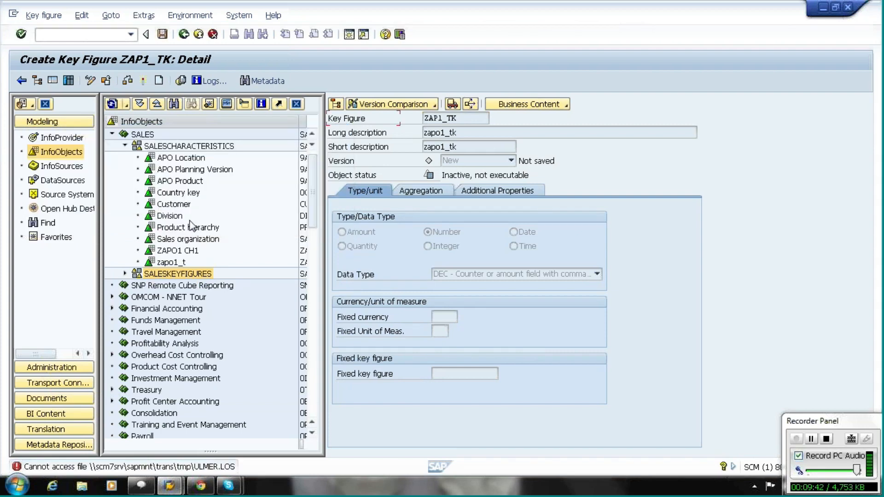
click(125, 273)
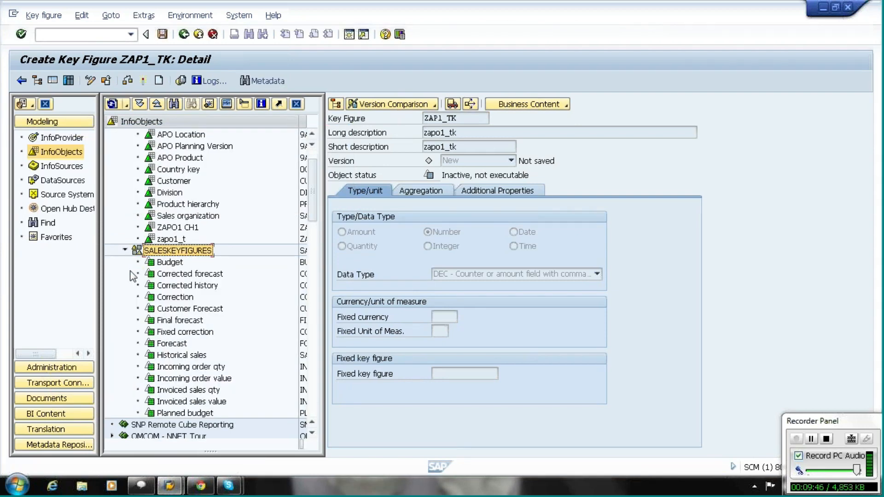
click(142, 84)
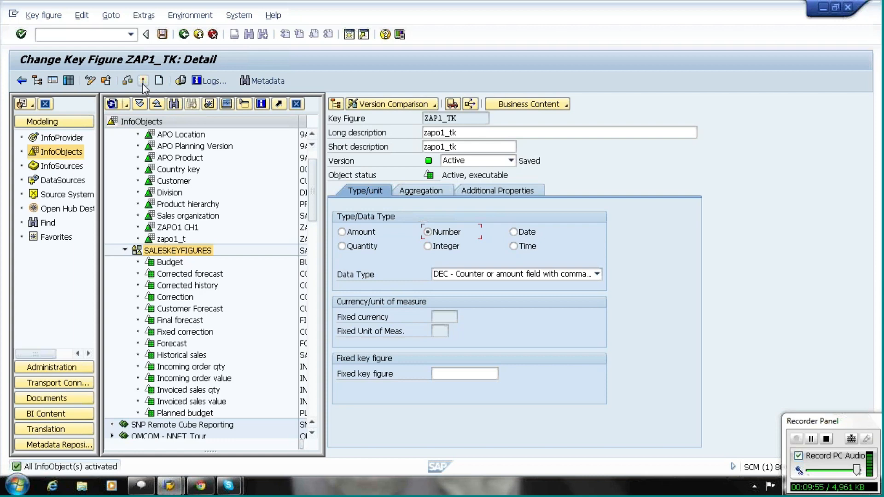
Check the active key figure's aggregation and type settings, and collapse the SALESKEYFIGURES and SALESCHARACTERISTICS catalogs.
click(420, 191)
click(373, 193)
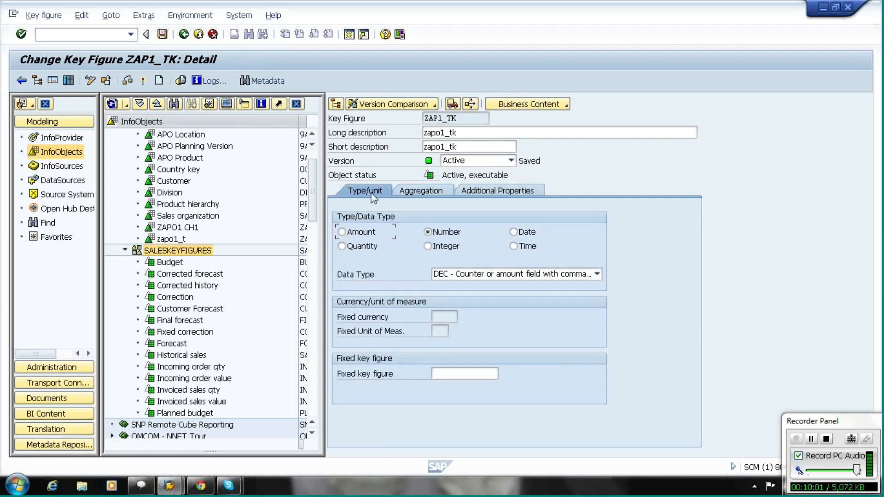
click(123, 250)
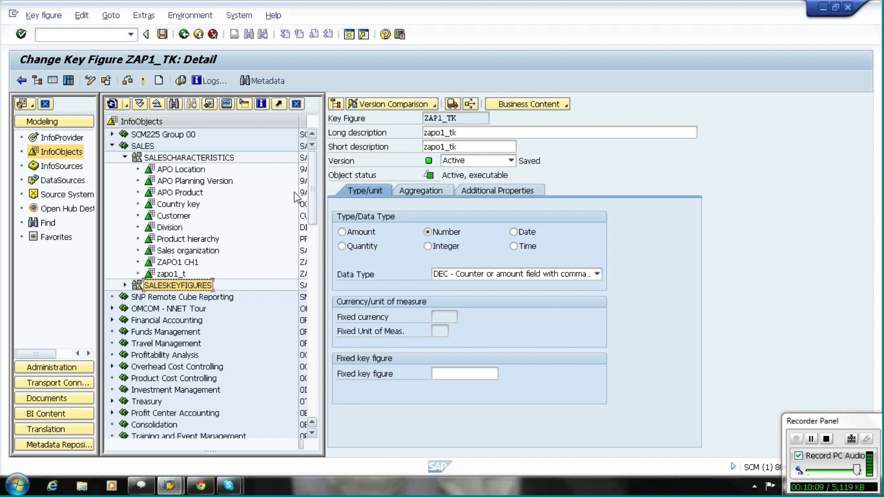
click(125, 158)
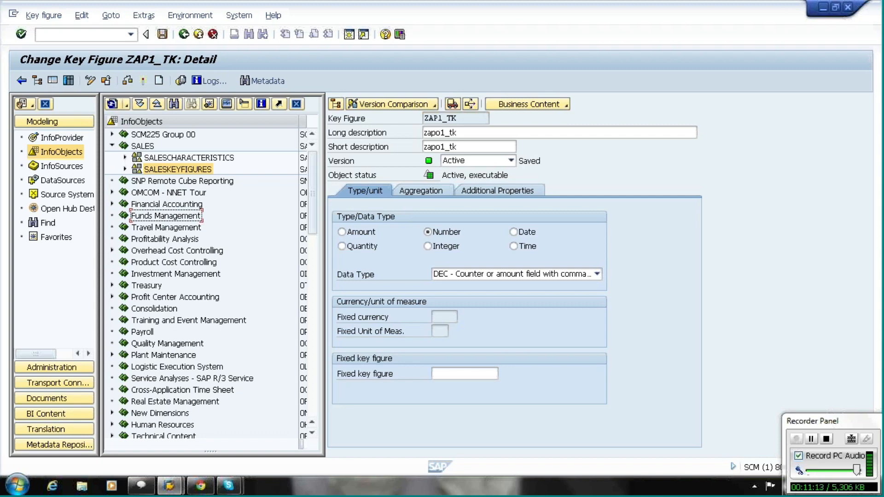
Show the source systems in Modeling and leave the key figure and characteristic maintenance for the workbench overview.
click(68, 195)
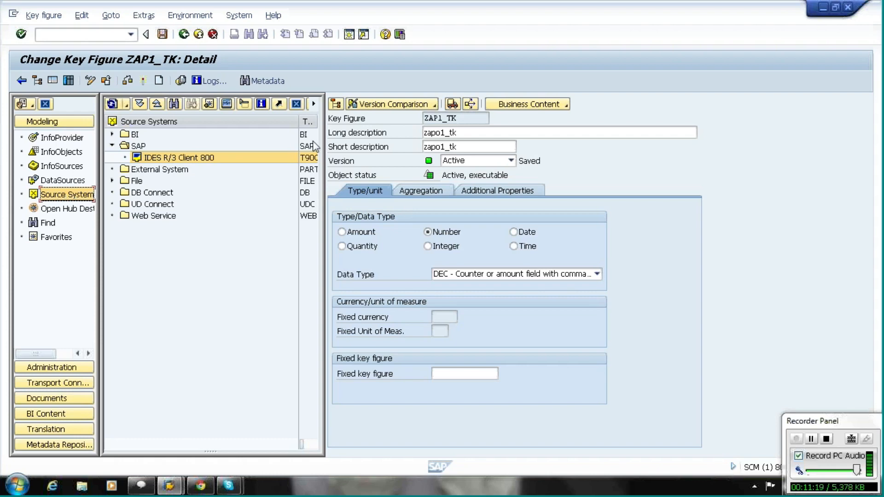
click(51, 80)
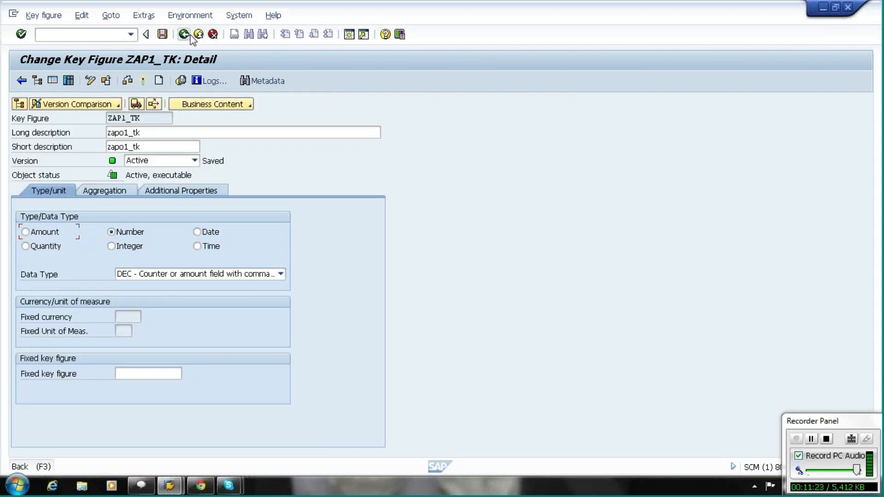
click(190, 36)
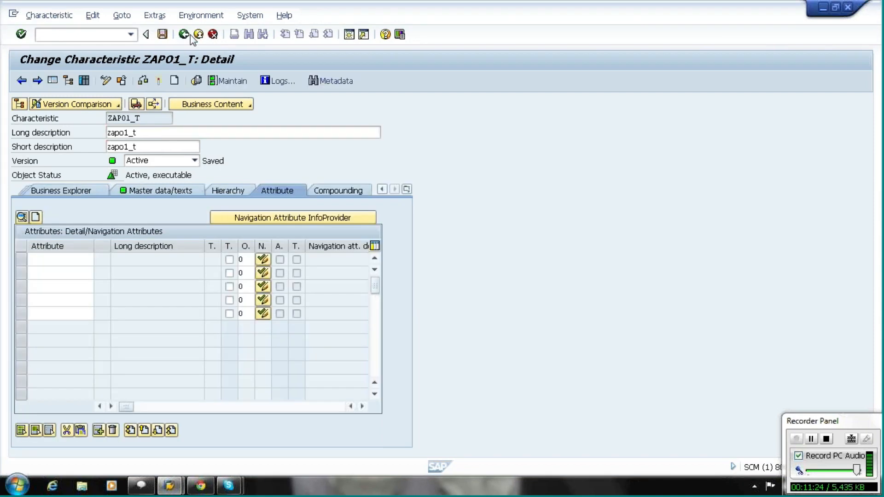
click(189, 34)
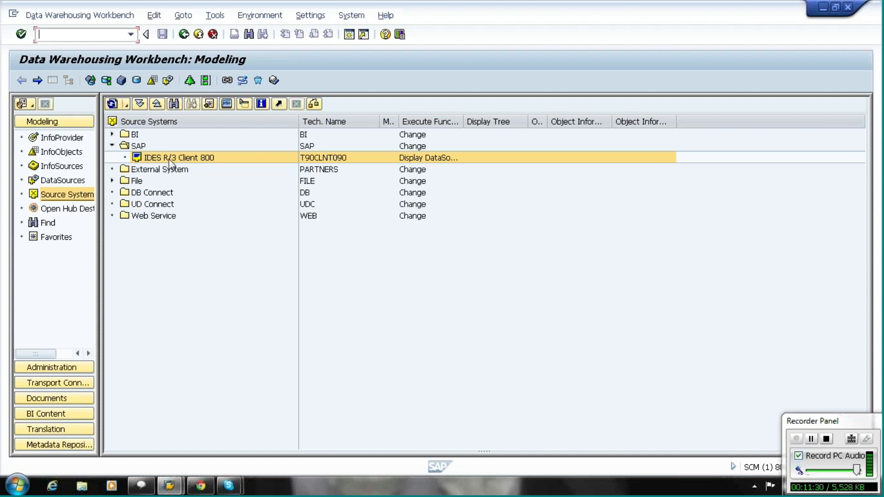
Examine the source systems under BI and File, including APO System Client 800 and BW System Client 800, and the DataSources tree.
click(112, 134)
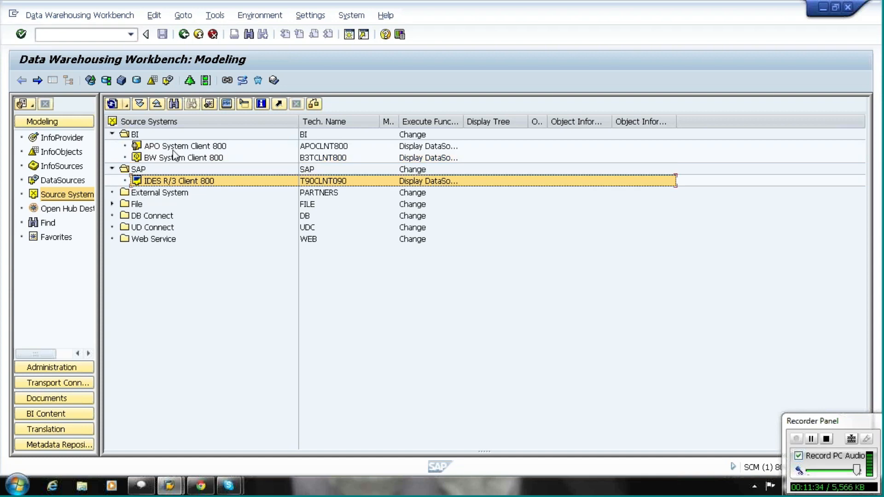
click(173, 149)
click(176, 159)
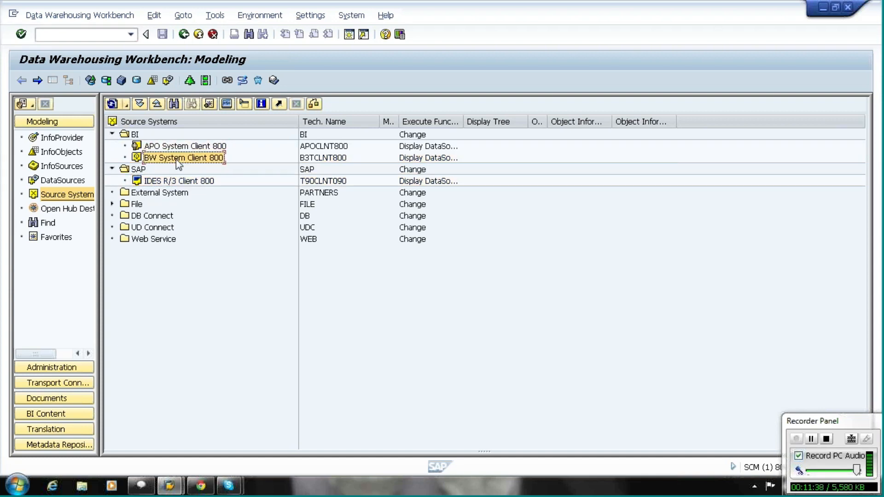
click(112, 205)
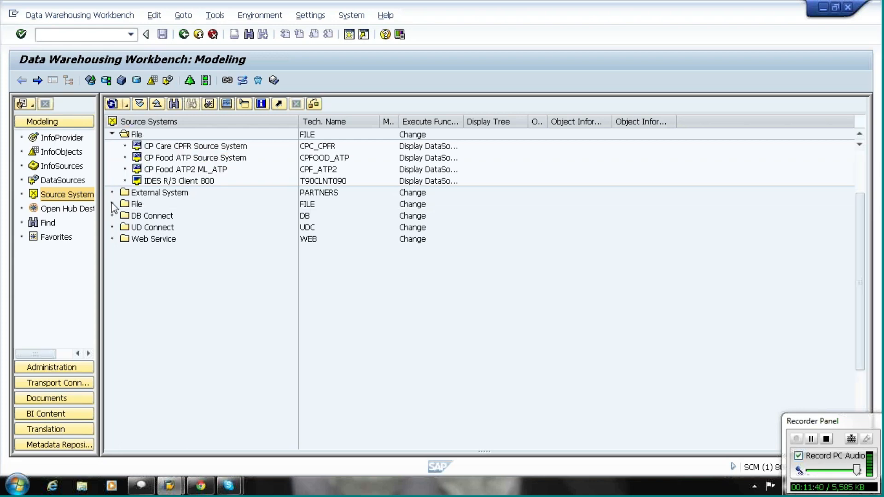
click(111, 134)
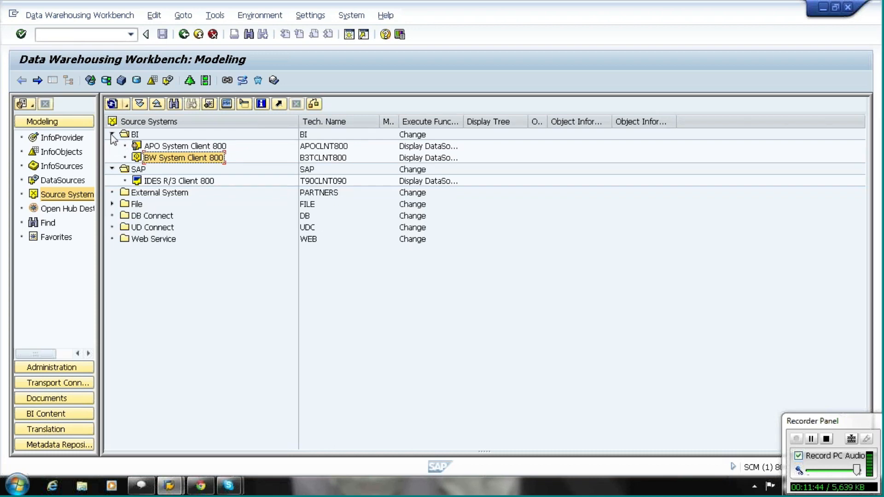
click(67, 181)
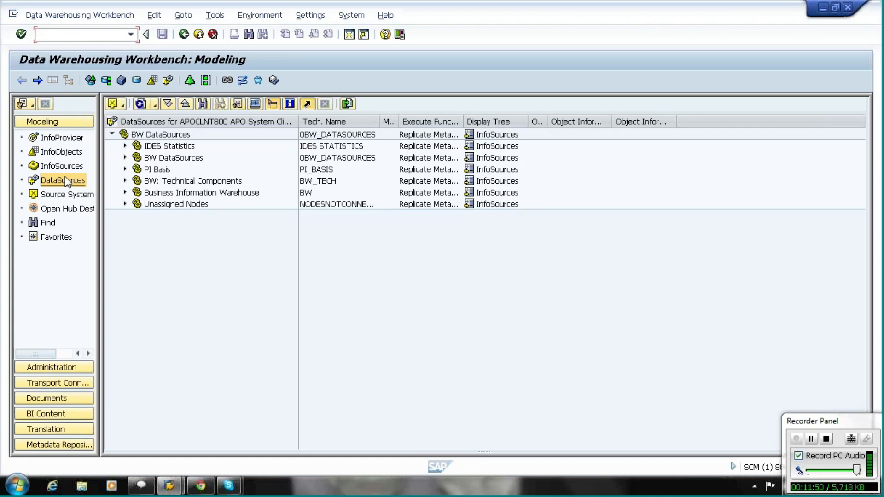
Display the upward and downward data flow of the SALES InfoCube and examine its IDES R/3 Client 800 source and 2LIS_01_S628 DataSource.
click(66, 138)
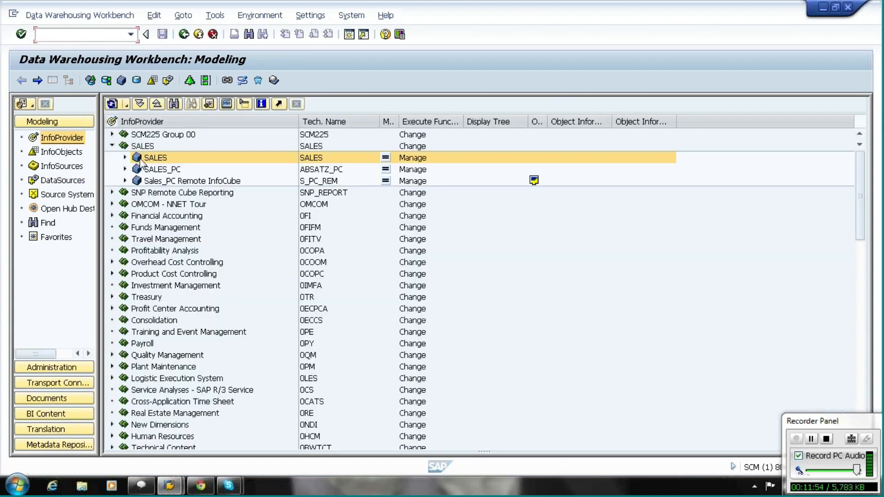
right_click(146, 159)
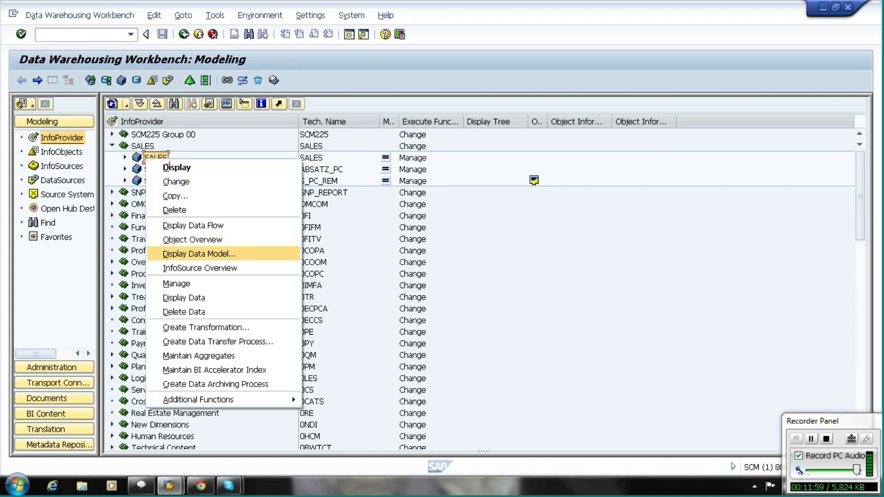
click(193, 227)
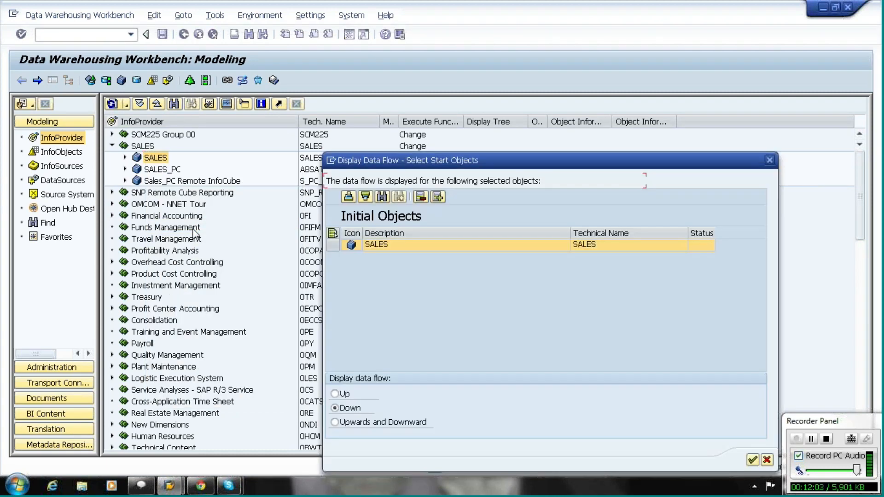
click(335, 422)
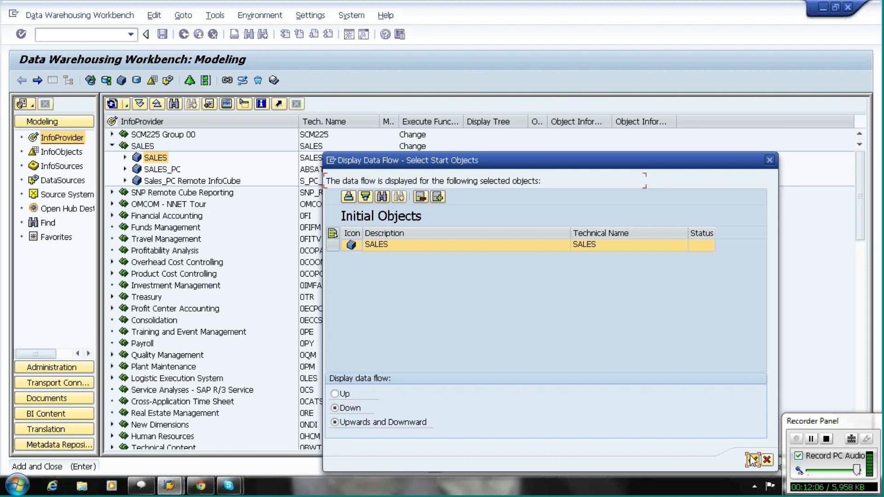
click(752, 459)
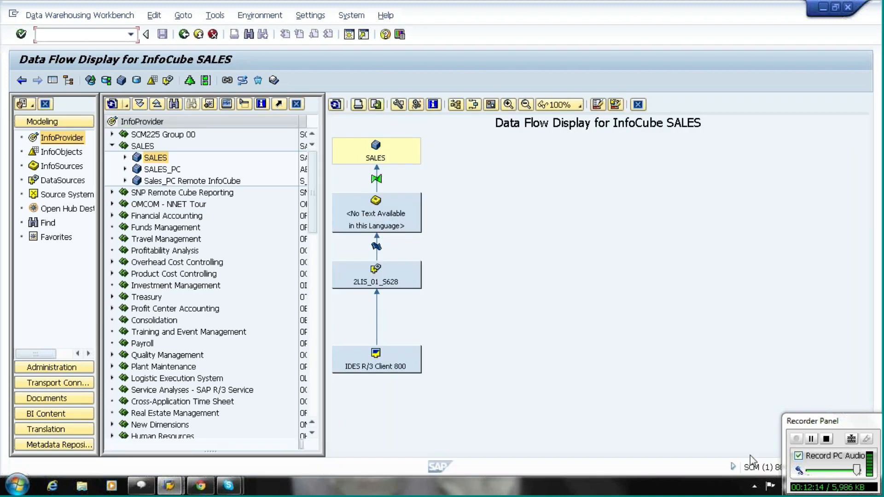
click(401, 364)
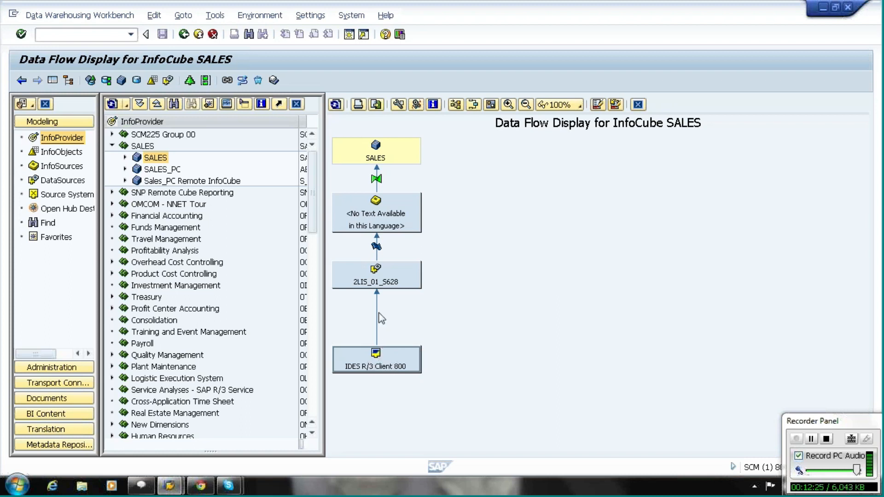
click(378, 285)
Expand the SALES InfoCube in the InfoProvider tree and display its 2LIS_01_S628 update rules.
click(125, 158)
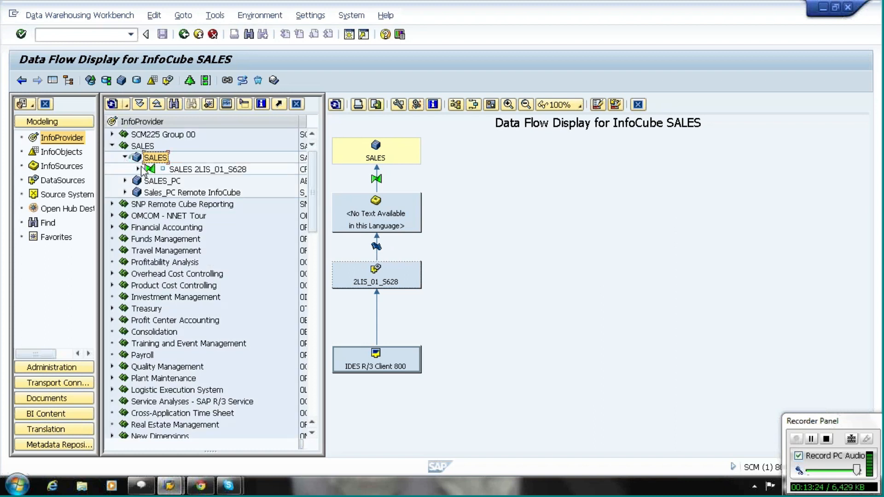
click(138, 170)
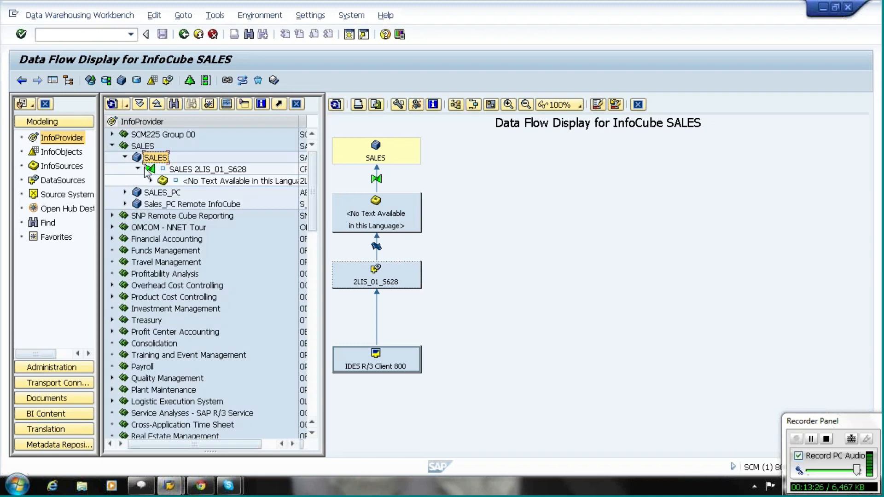
click(169, 170)
double_click(169, 172)
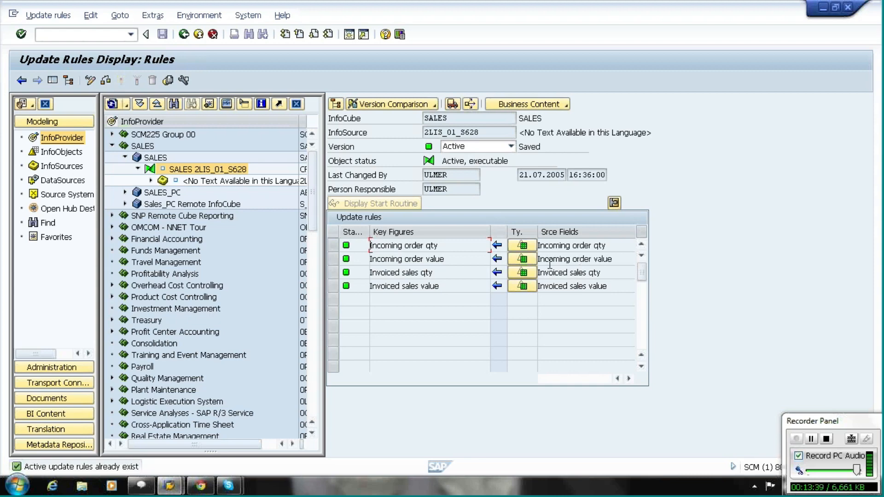
Display the 2LIS_01_S628 transfer rules for the IDES R/3 source and examine the detailed transfer structure.
click(151, 181)
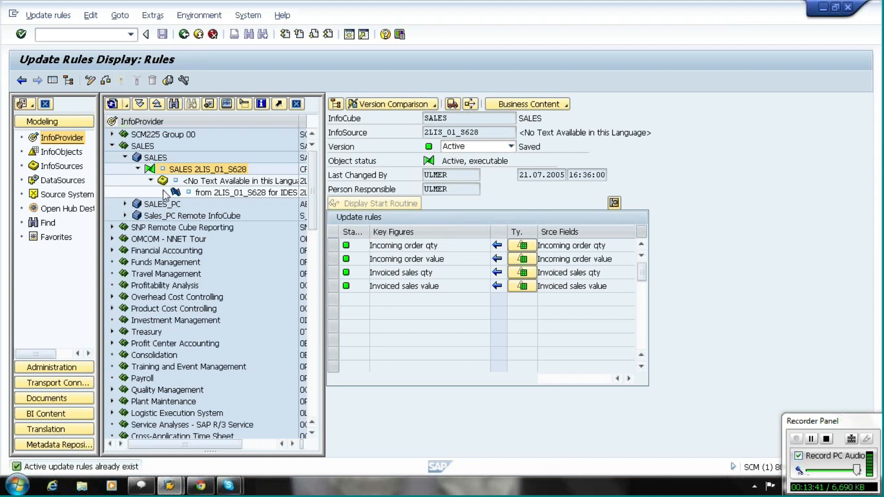
click(188, 194)
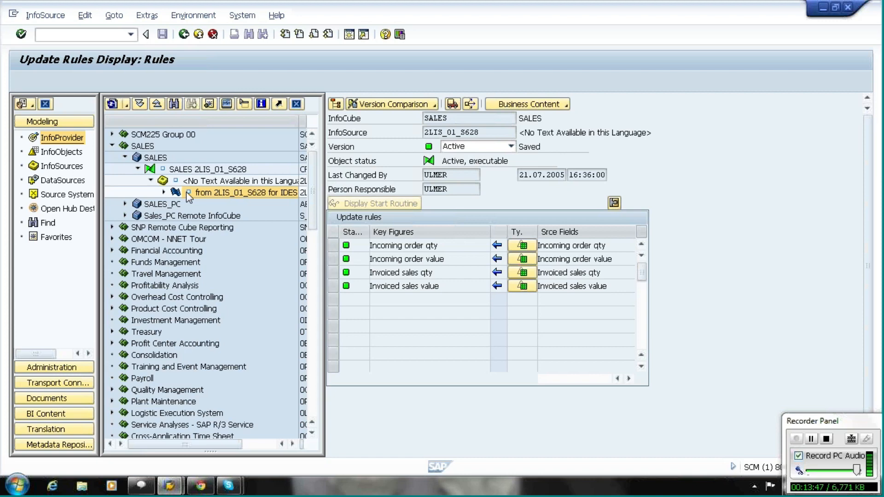
click(513, 220)
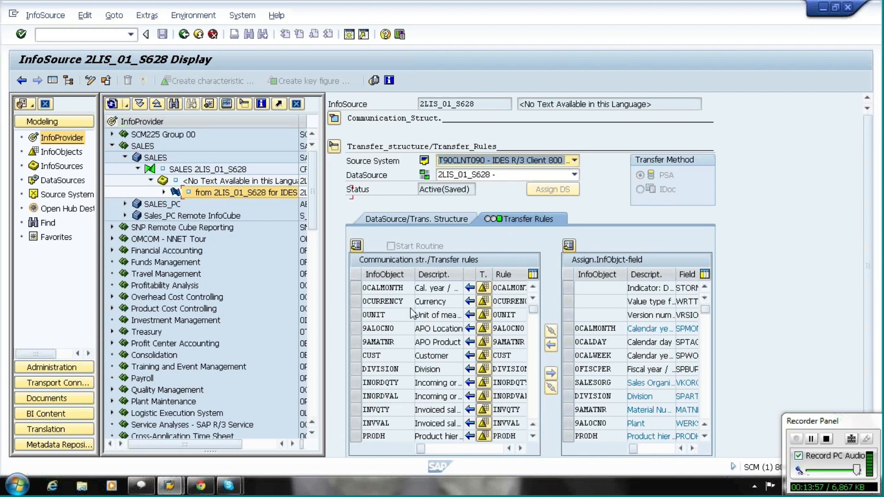
click(434, 222)
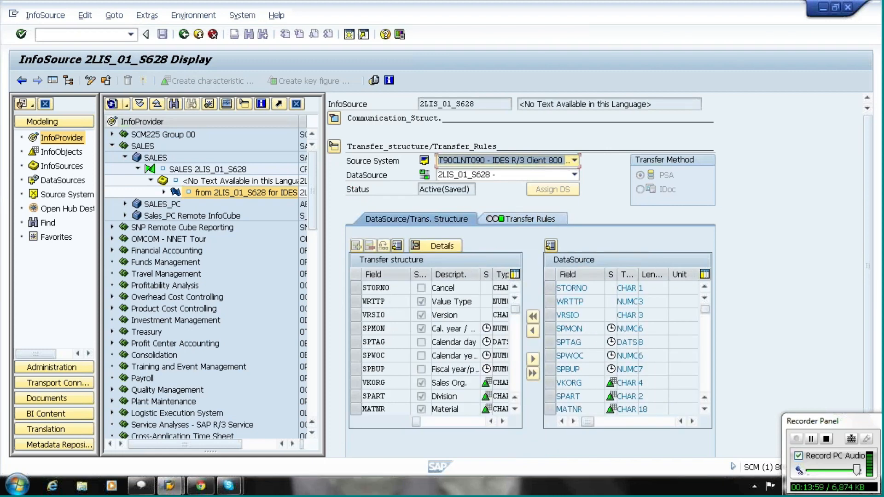
click(444, 247)
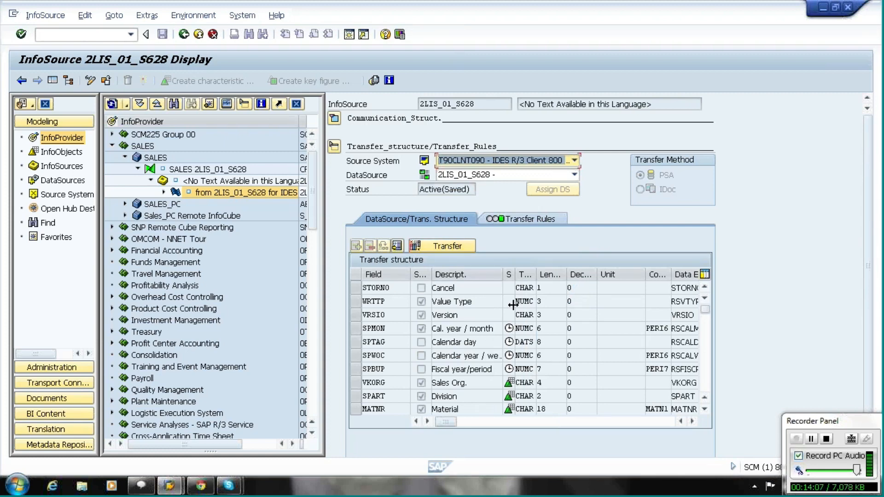
Expand the 2LIS_01_S628 DataSource under the transfer rules and open the SCM225 History Upload InfoPackage in the scheduler.
click(163, 193)
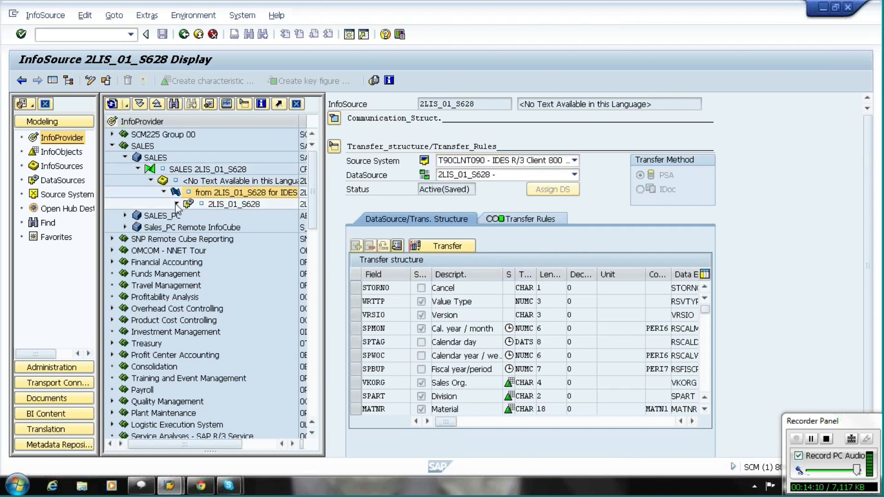
click(177, 203)
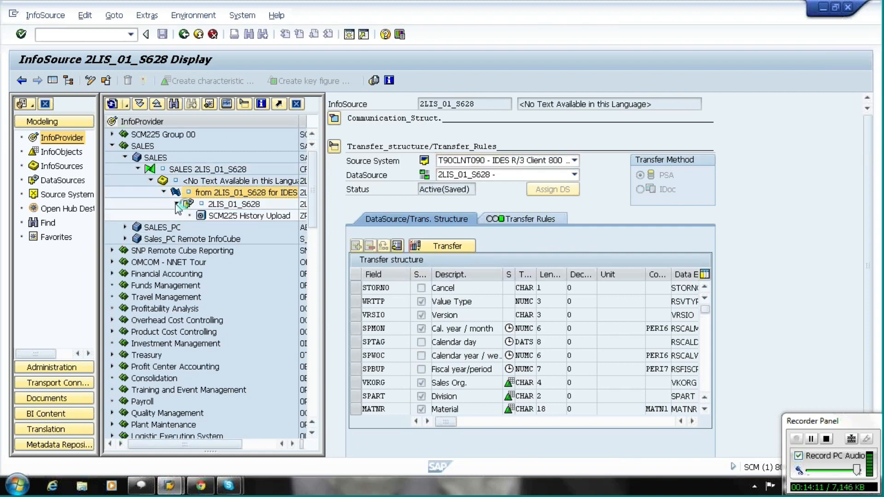
right_click(218, 217)
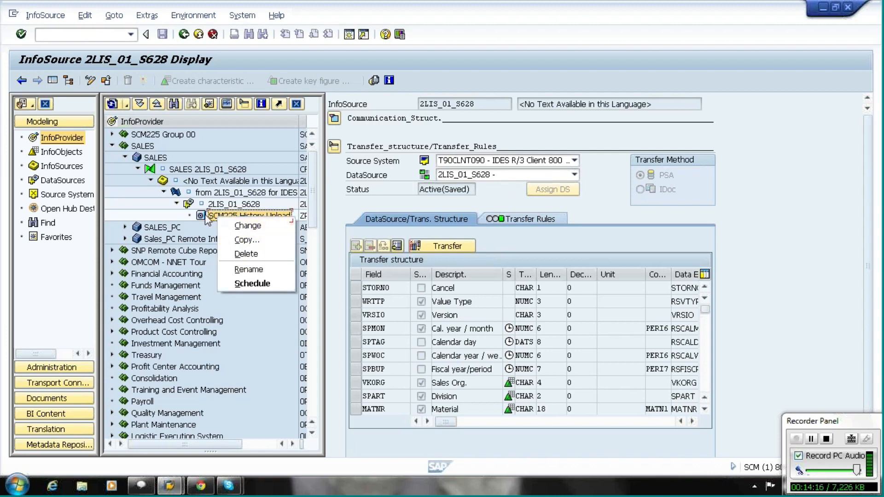
click(205, 218)
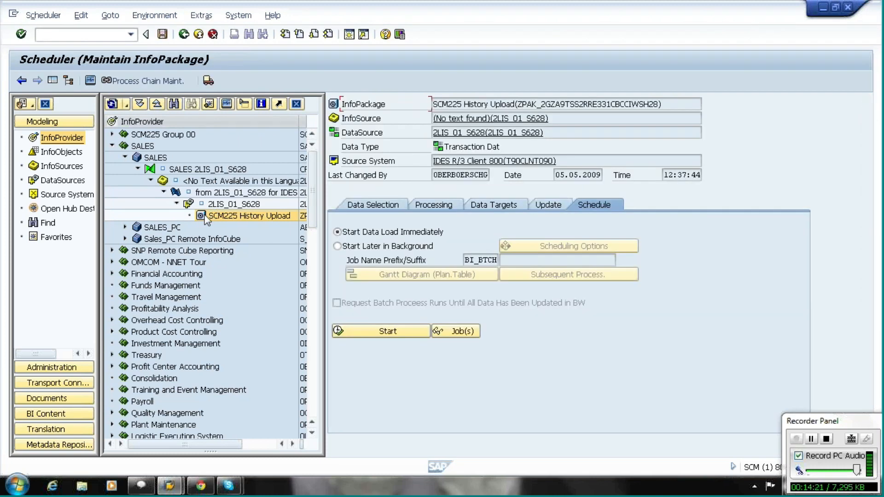
Examine the InfoPackage's data selection criteria for plant, sales organization and division.
click(390, 210)
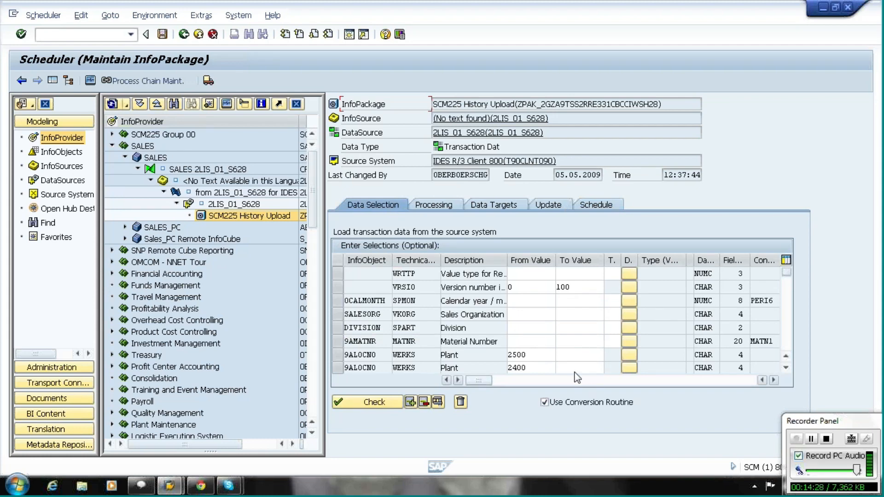
click(538, 355)
click(533, 368)
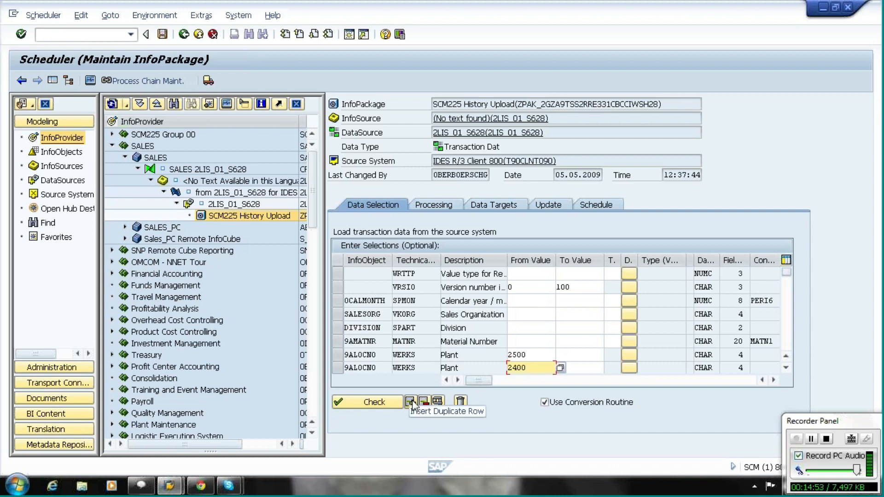
click(530, 313)
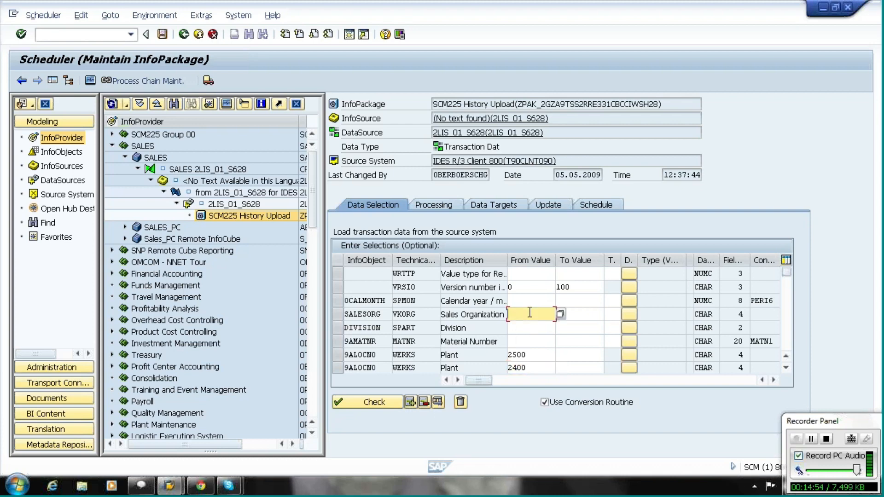
click(521, 326)
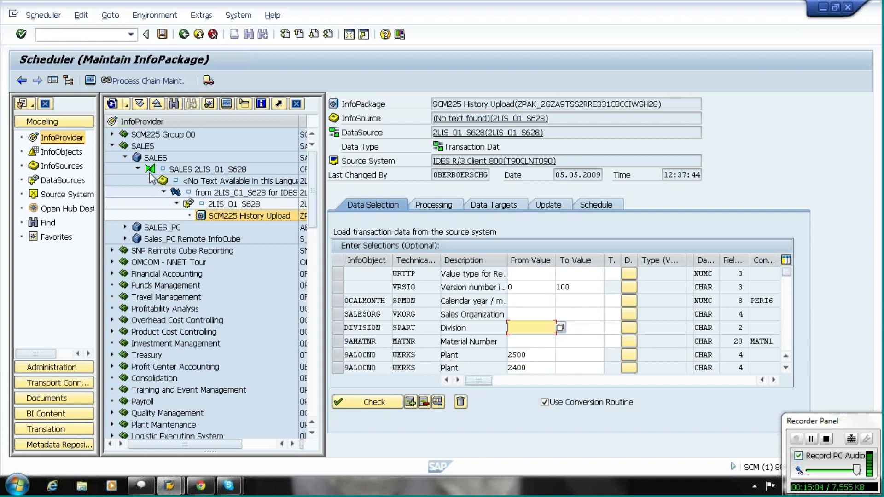
Open the administration of the SALES InfoCube and inspect its SCM225 History Upload request.
right_click(161, 159)
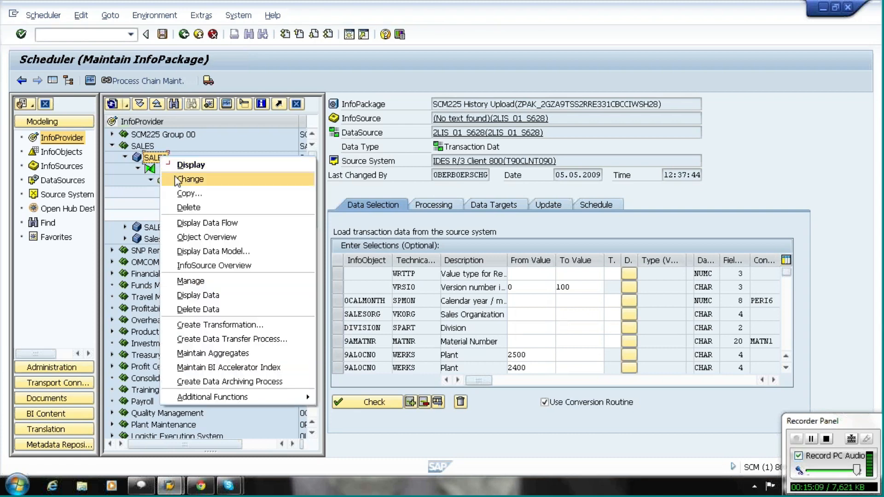
click(200, 284)
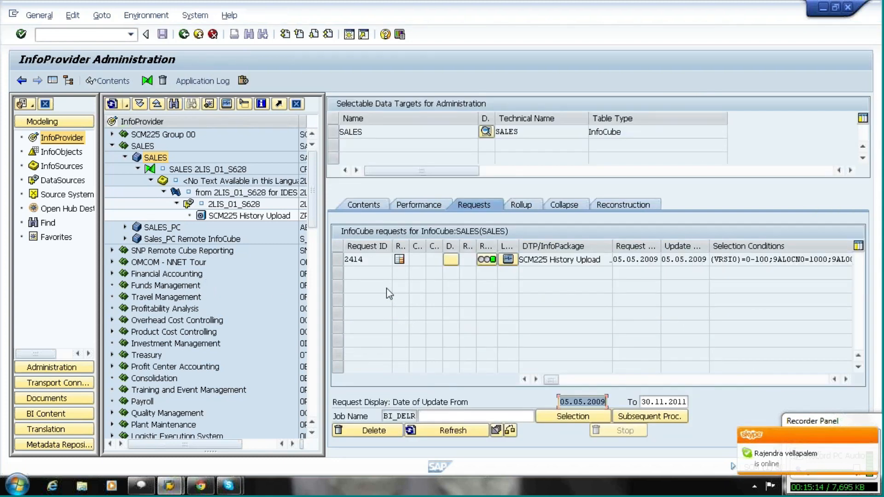
click(335, 259)
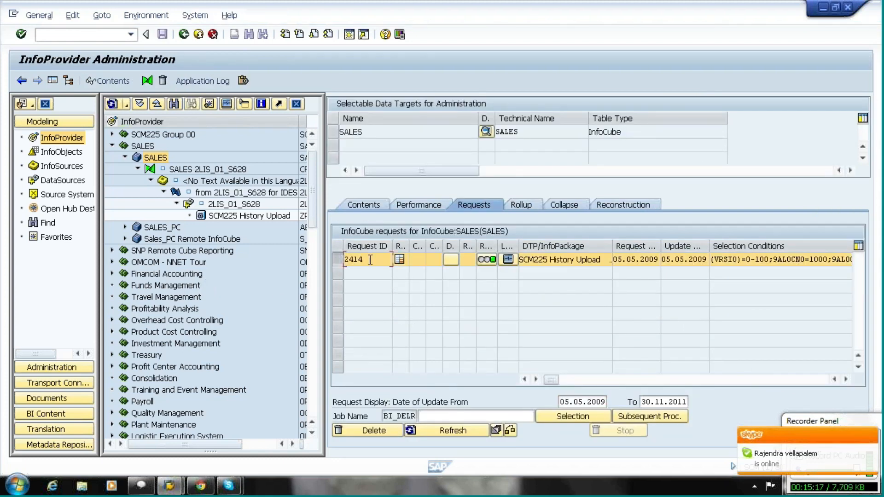
click(336, 260)
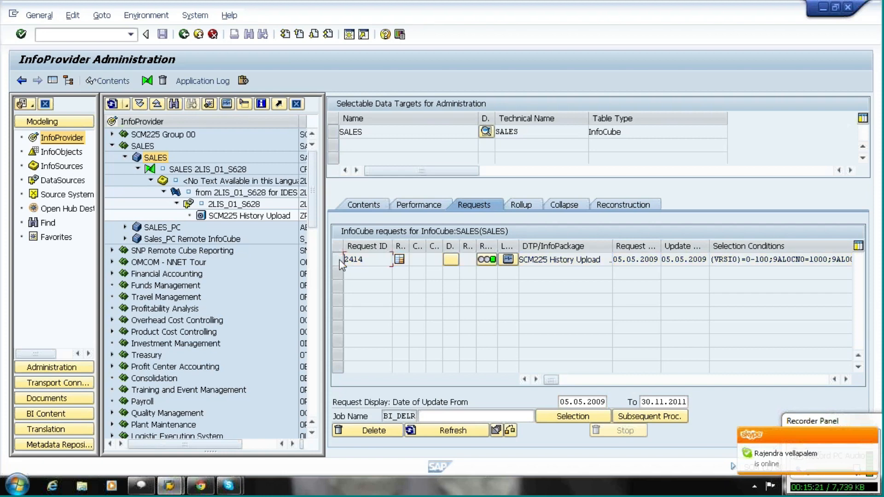
click(332, 132)
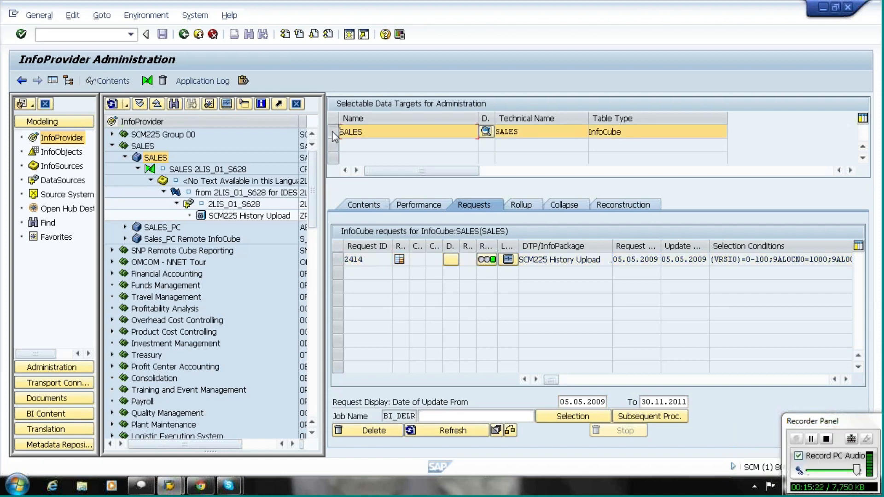
click(111, 81)
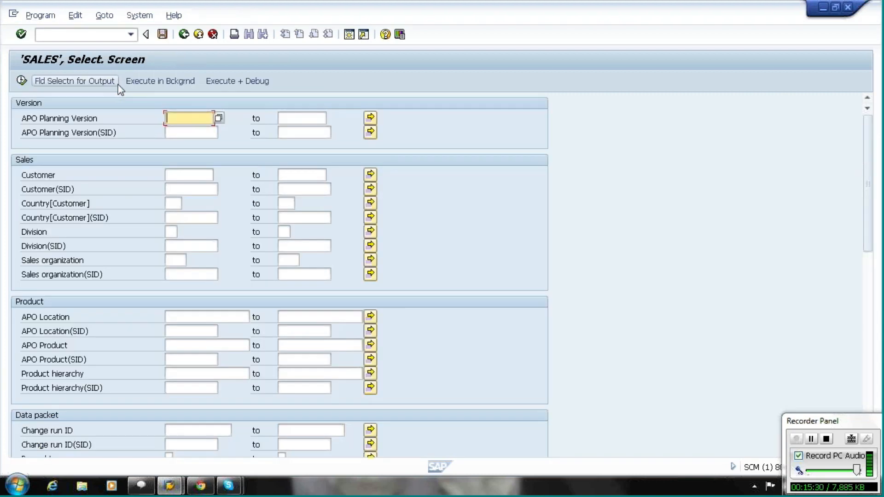
click(118, 84)
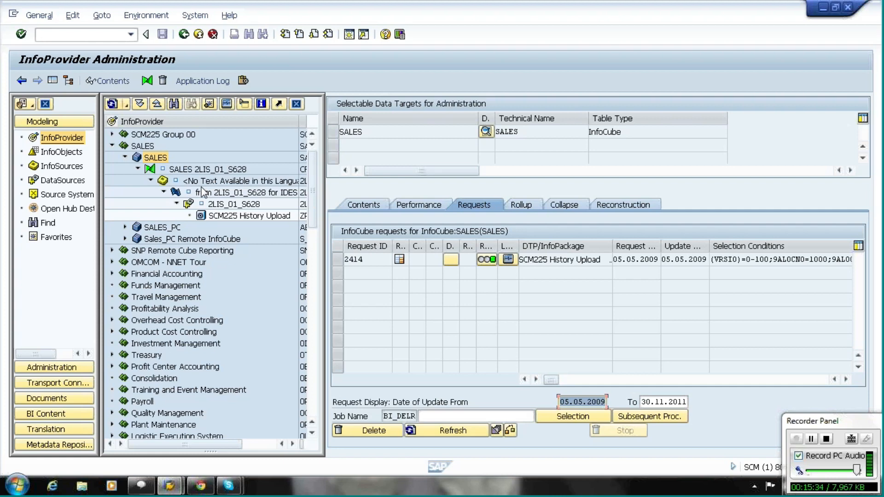
Display the SALES InfoCube contents with customer, APO product, calendar year/month, currency, unit and the incoming order and invoiced sales key figures as output.
click(333, 134)
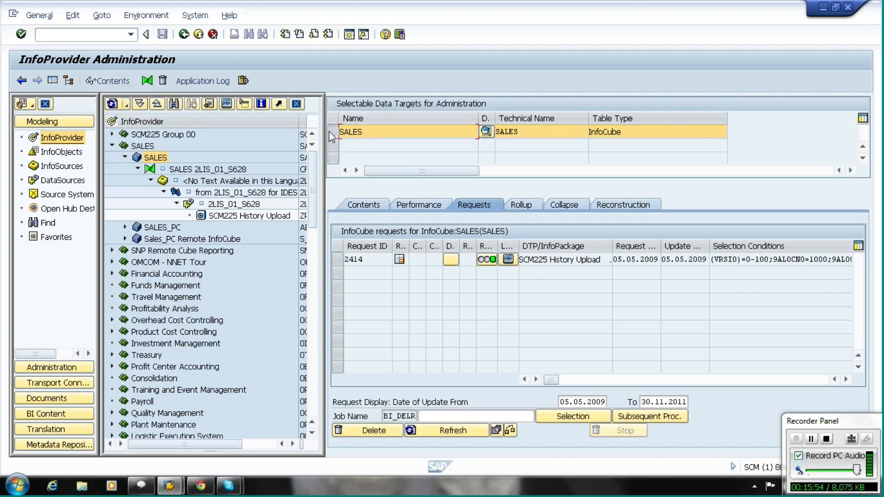
click(109, 83)
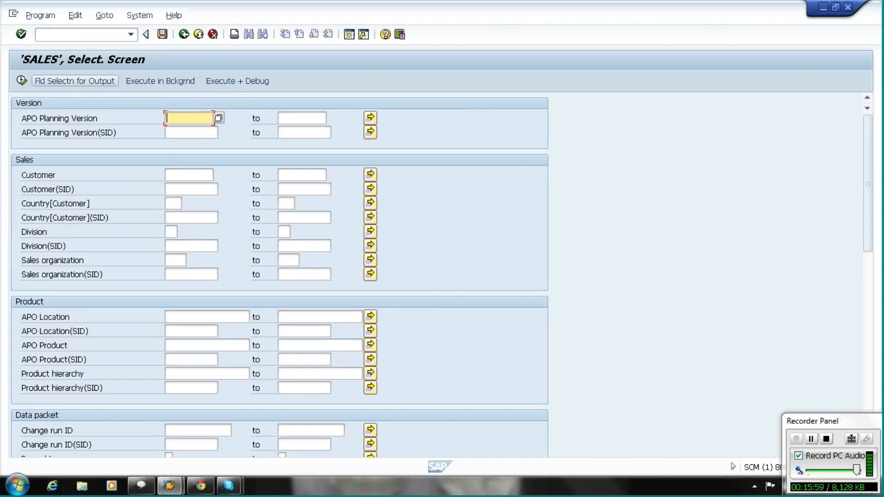
click(95, 82)
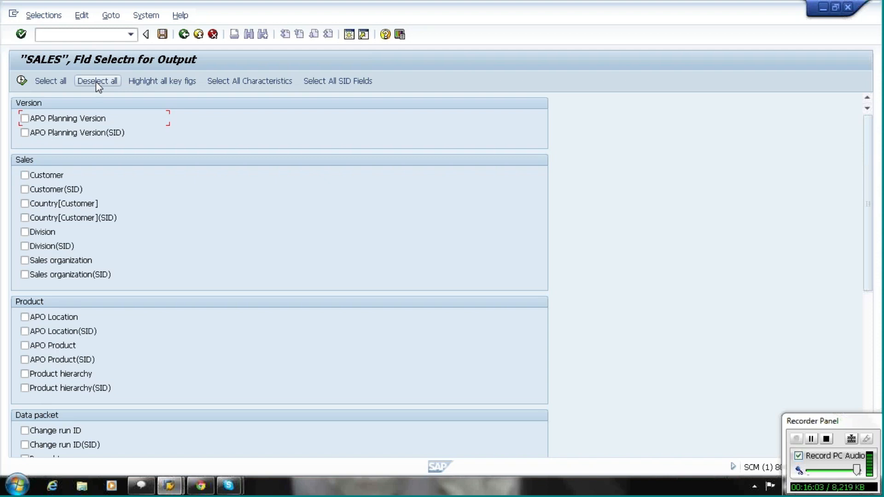
click(25, 346)
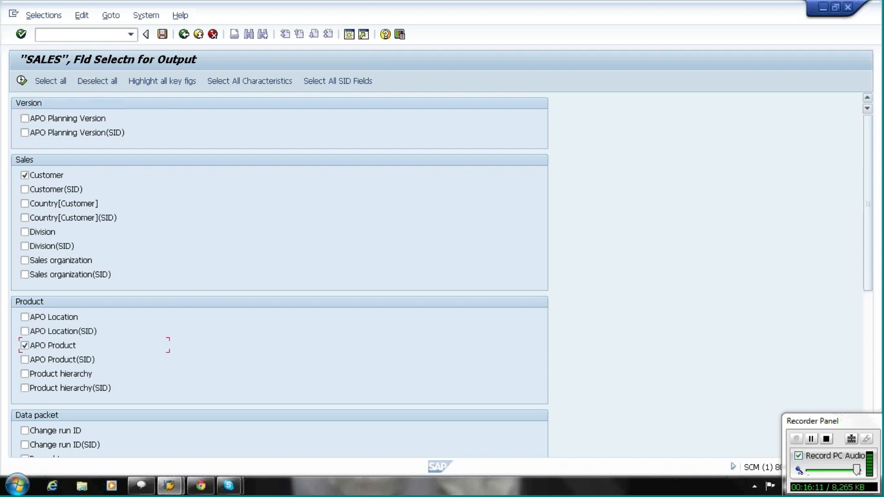
scroll(864, 258, down, 5)
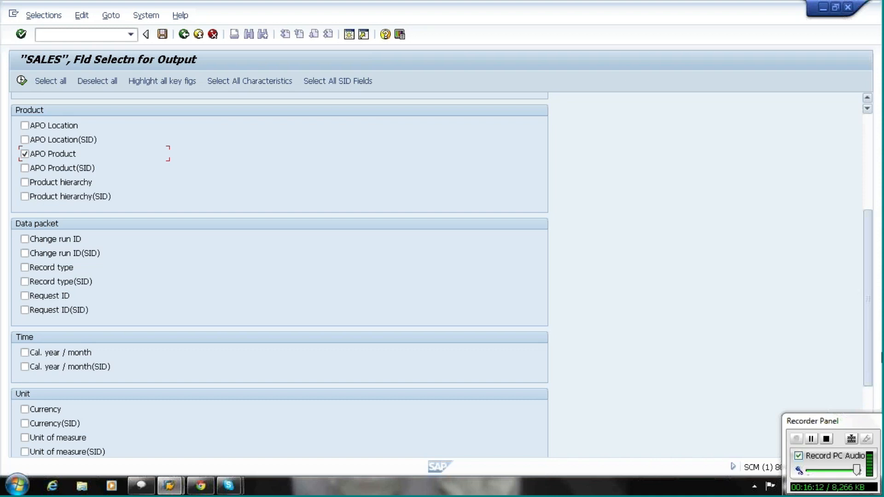
click(22, 81)
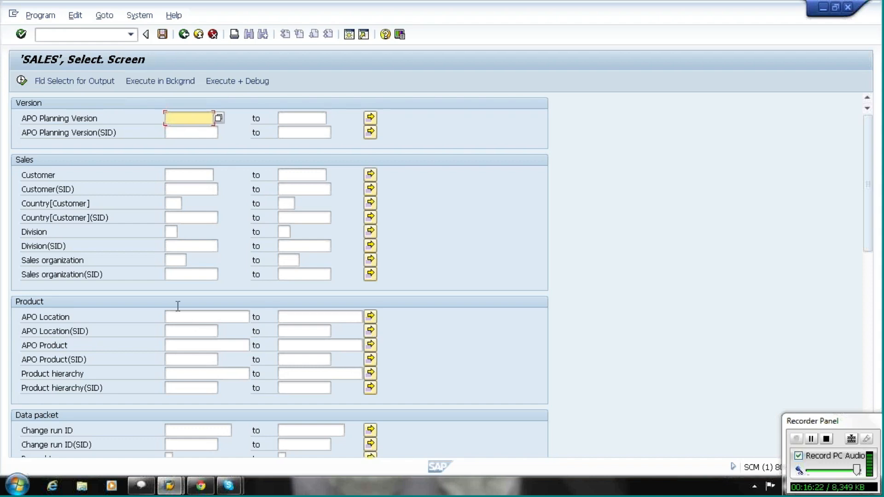
click(21, 81)
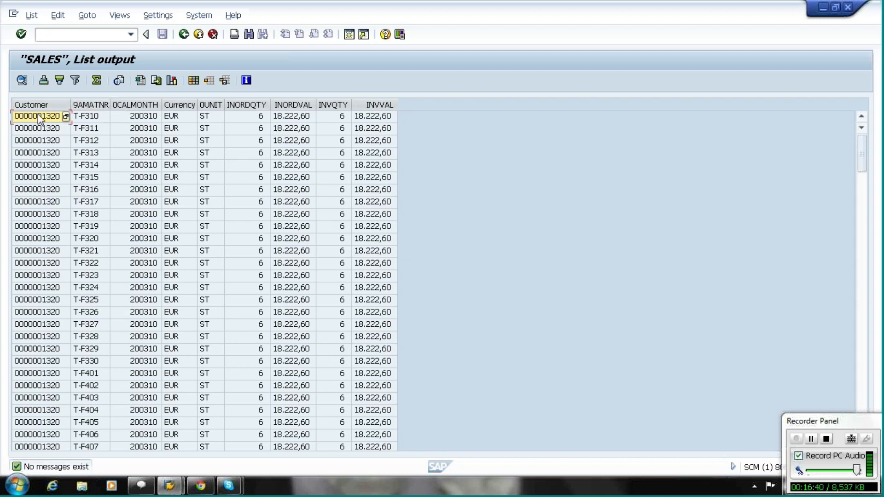
click(137, 120)
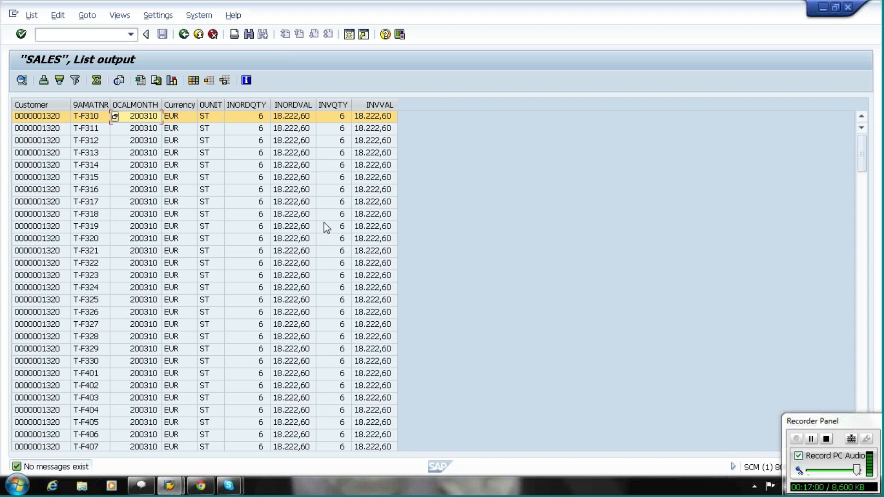
Create a new session and start Load Data from InfoCube (/SAPAPO/TSCUBE) from the Demand Planning data administration.
click(14, 14)
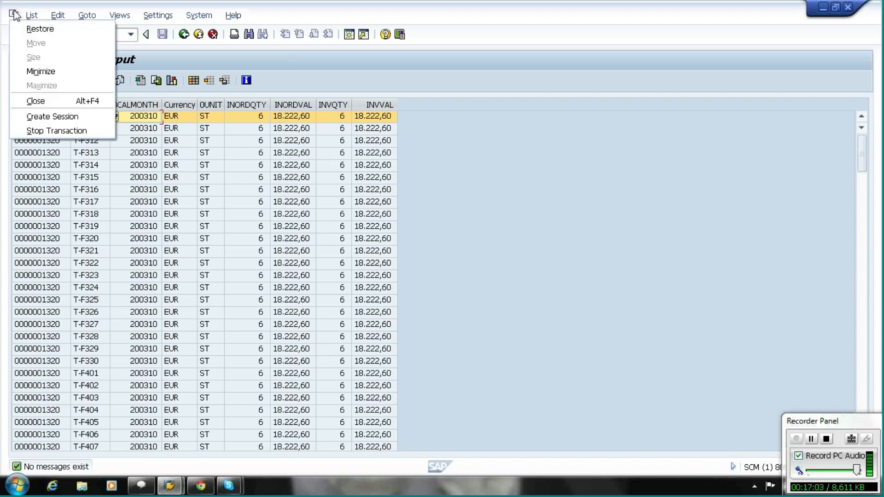
click(52, 117)
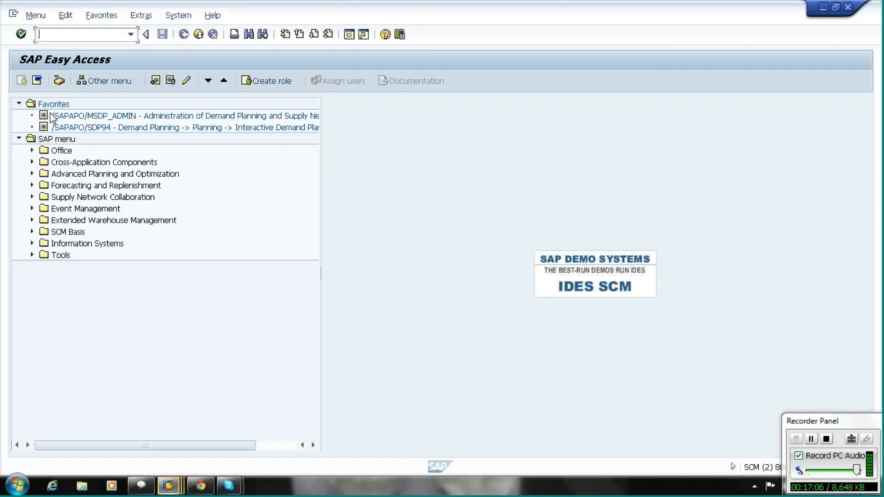
click(32, 175)
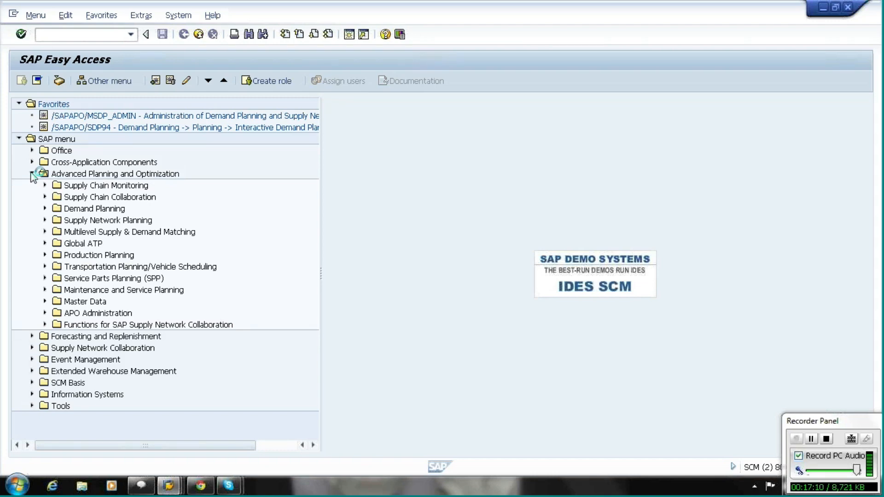
click(45, 209)
click(58, 232)
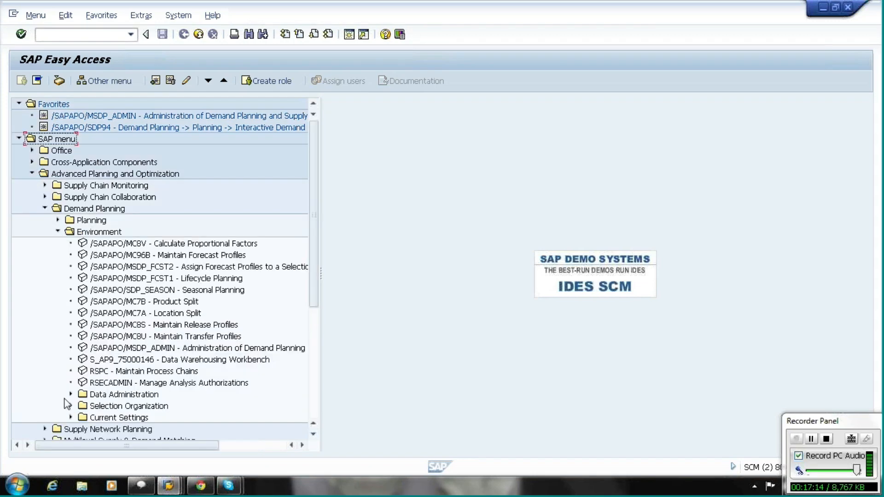
click(71, 394)
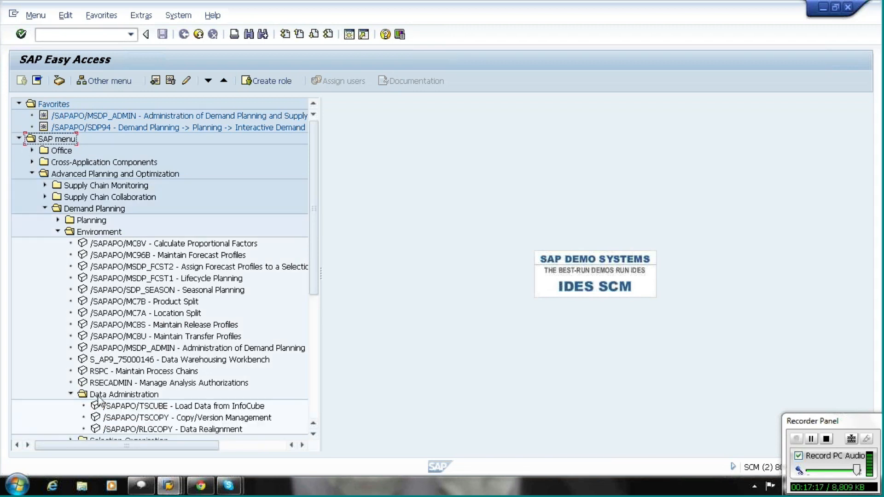
click(183, 409)
double_click(183, 411)
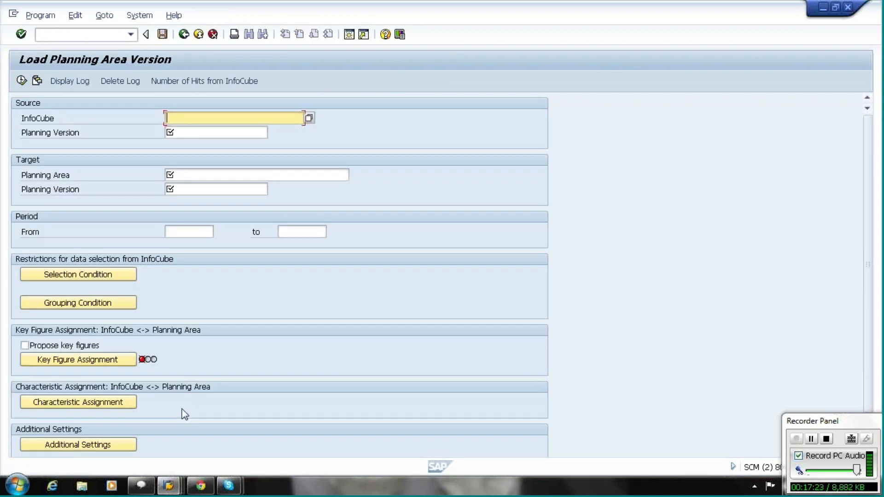
Set the source to InfoCube SALES, planning version 000, and the target to planning area ZAPO1, planning version 000.
key(alt+Tab)
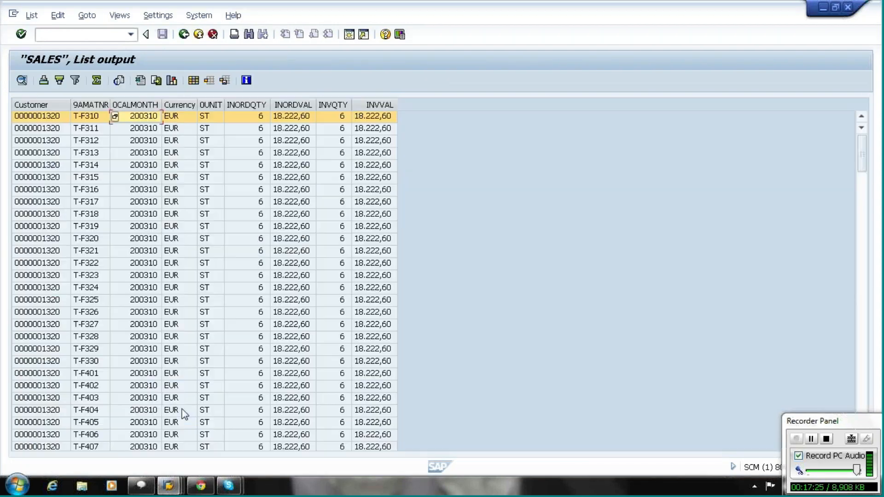
key(alt+Tab)
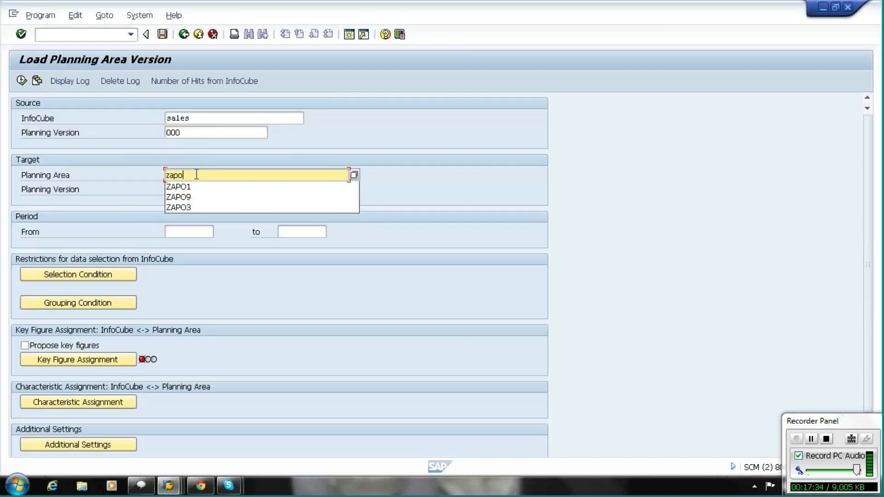
text(1)
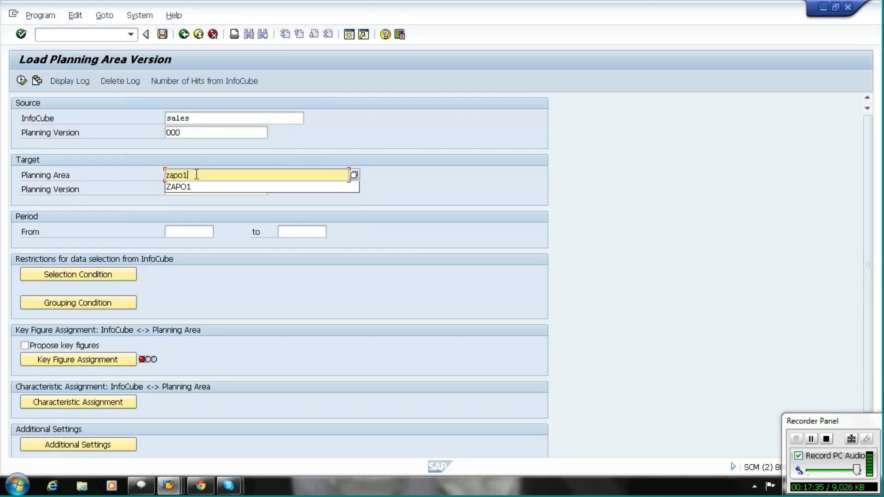
click(195, 186)
click(196, 187)
text(000)
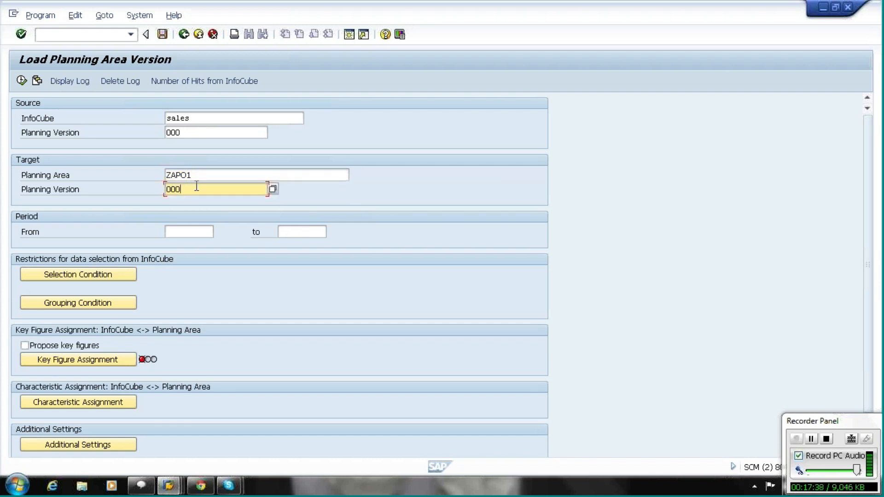
Set the load period from 01.05.2011 to 31.12.2011.
click(188, 231)
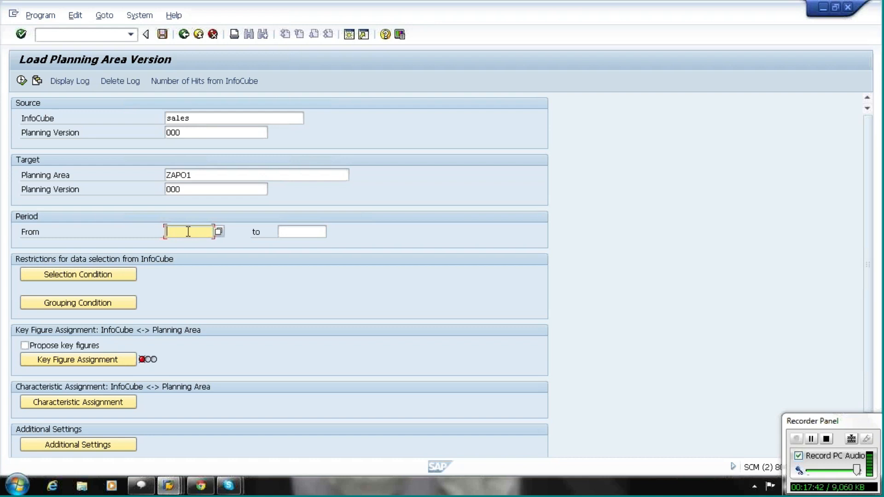
text(0)
click(194, 244)
key(Tab)
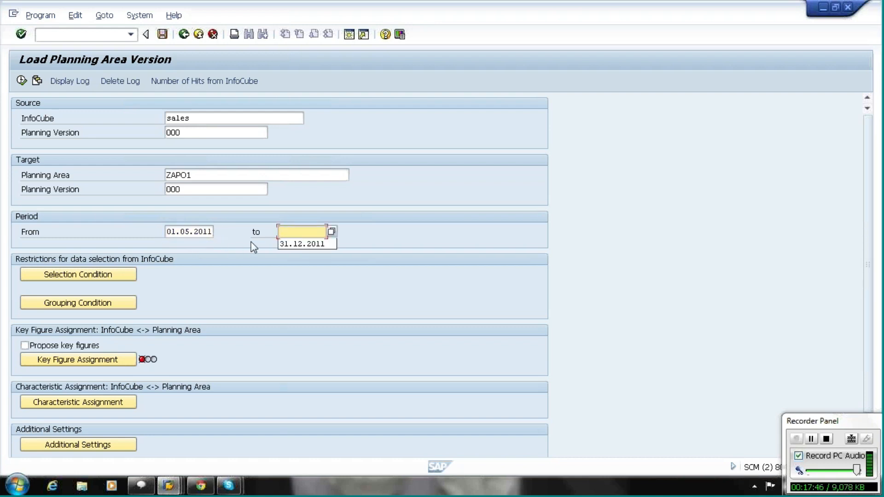
click(283, 245)
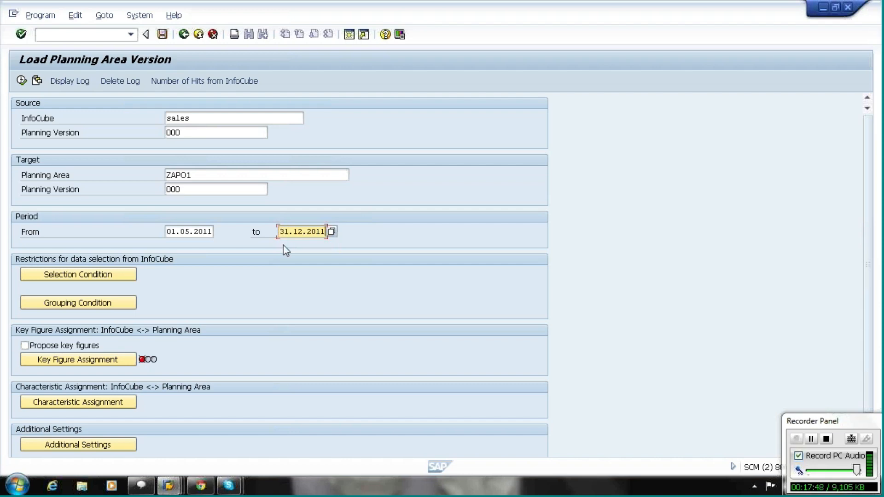
Review the InfoCube selection condition, accept it without characteristic restrictions, and check the grouping condition.
click(128, 275)
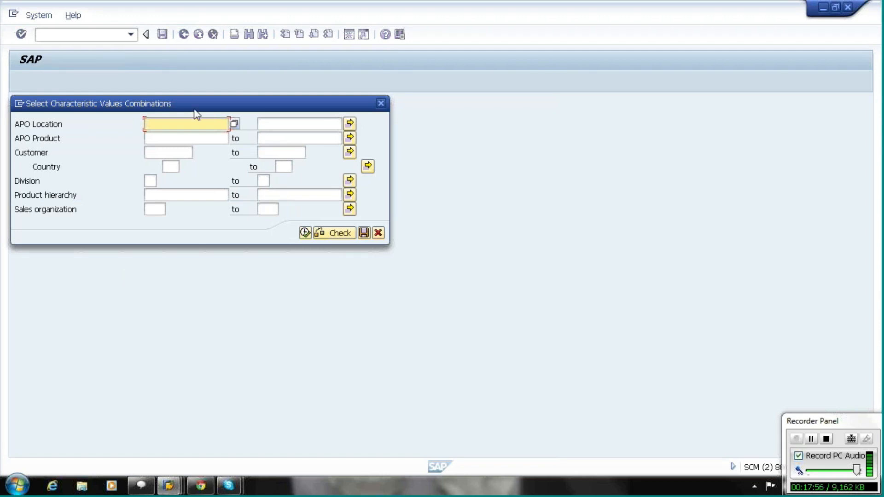
click(171, 138)
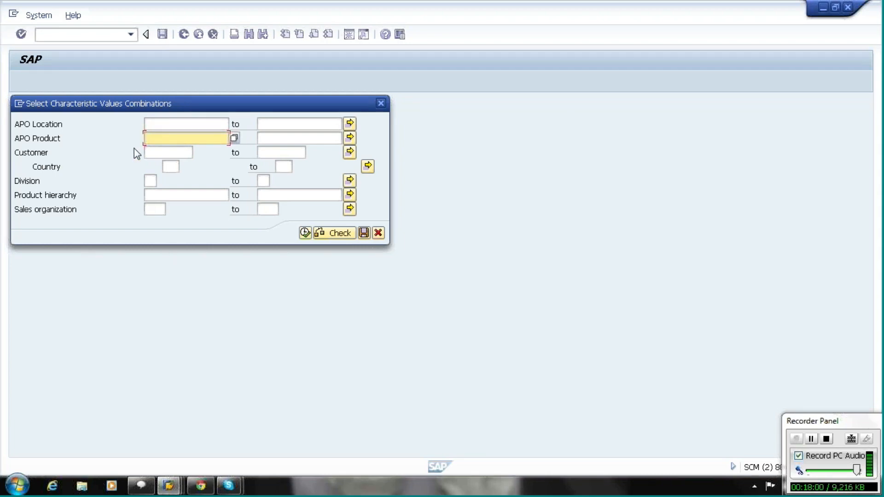
click(305, 233)
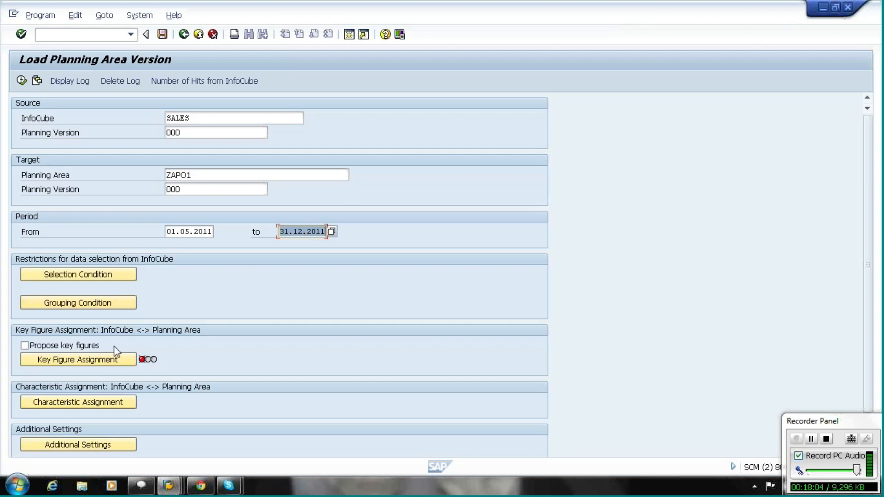
click(123, 303)
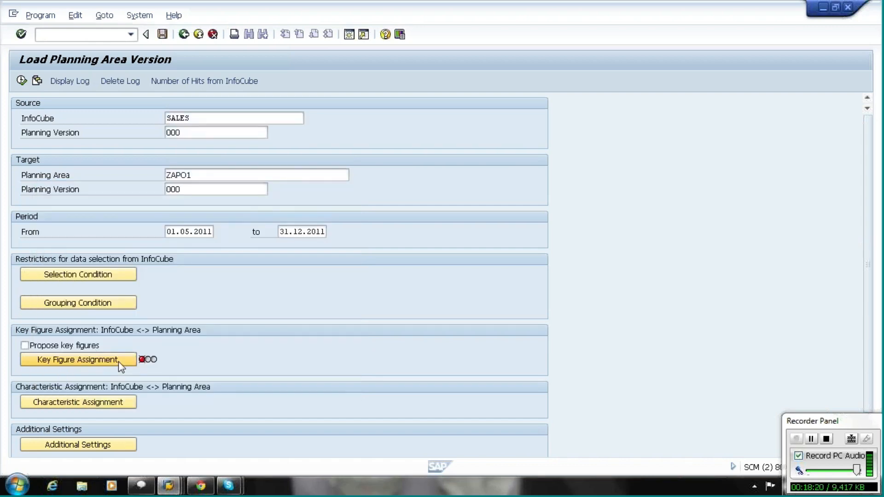
Open the key figure assignment, consult the invoiced sales columns in the SALES list output, and choose INVVAL as the source key figure.
click(78, 360)
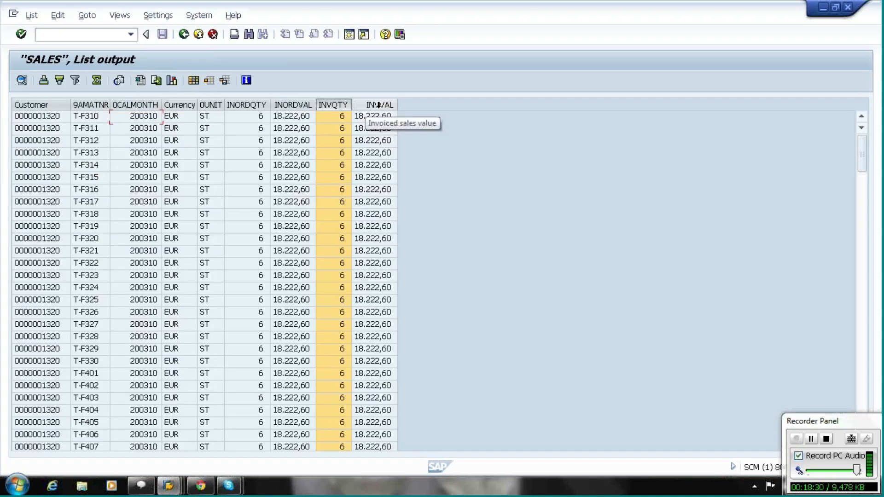
click(379, 105)
key(alt+Tab)
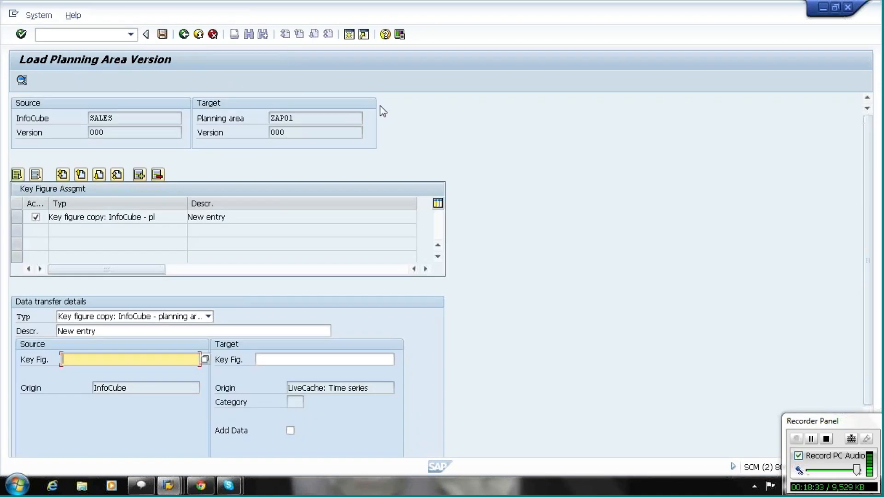
click(205, 361)
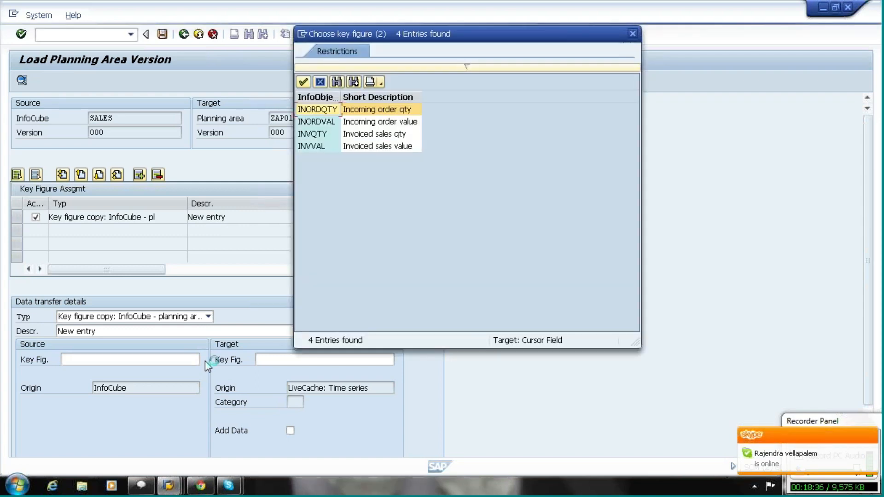
click(341, 133)
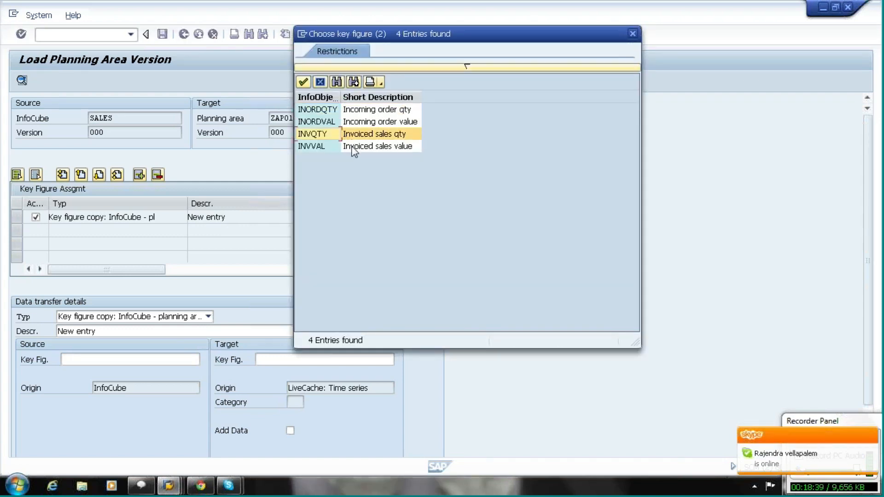
double_click(354, 148)
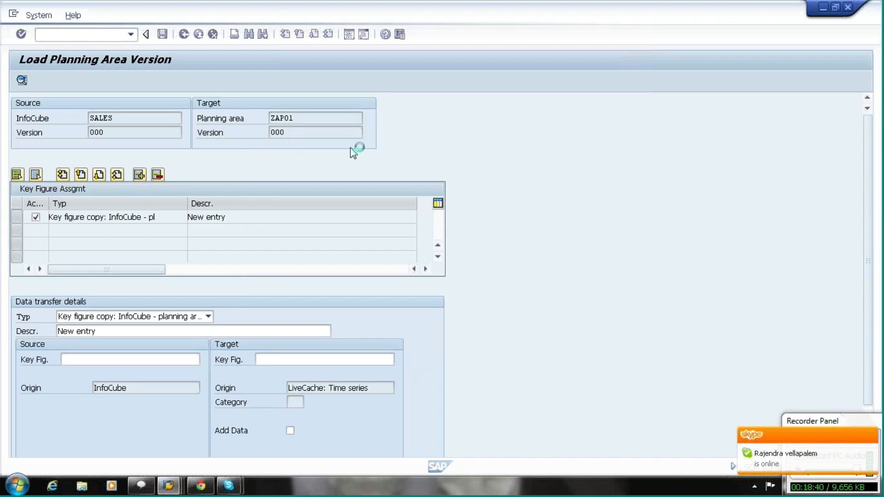
drag(142, 390, 88, 389)
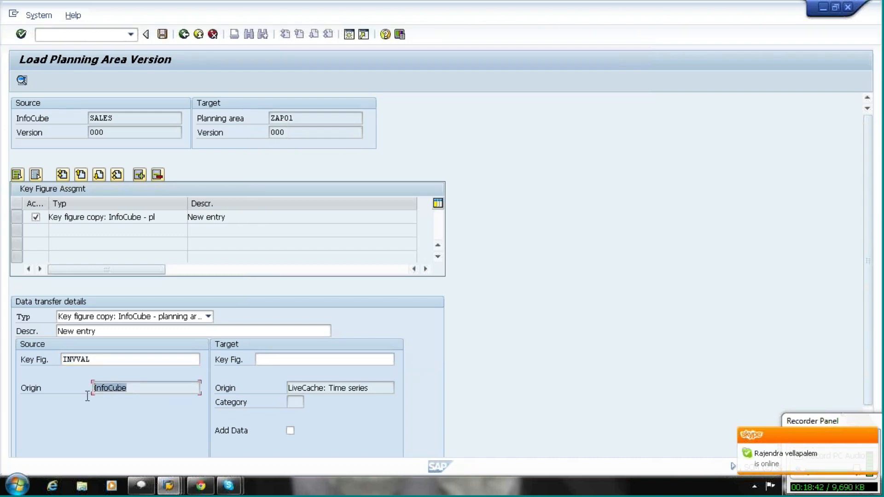
click(83, 394)
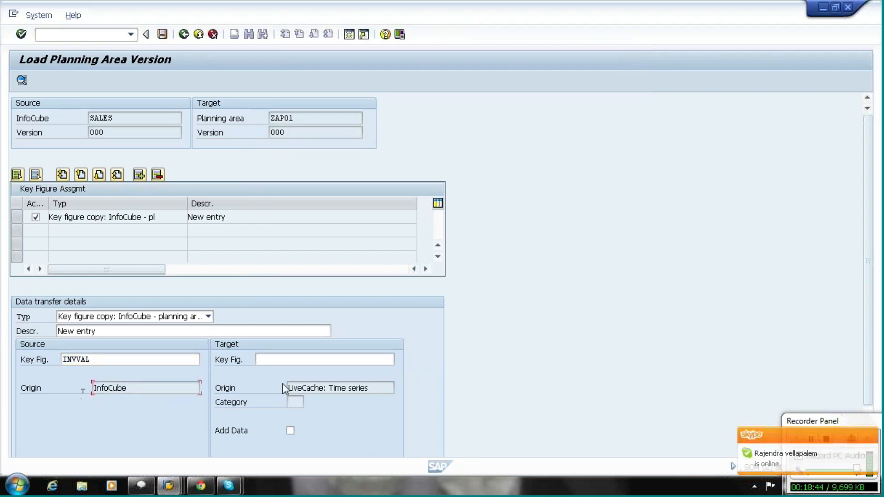
Set the target key figure of the InfoCube-to-planning-area copy entry to HISTORY.
drag(289, 388, 388, 388)
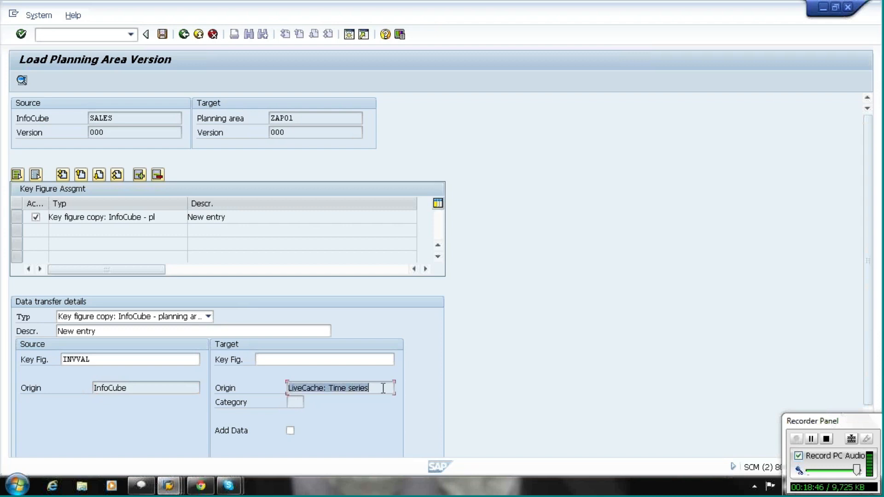
click(388, 388)
click(290, 358)
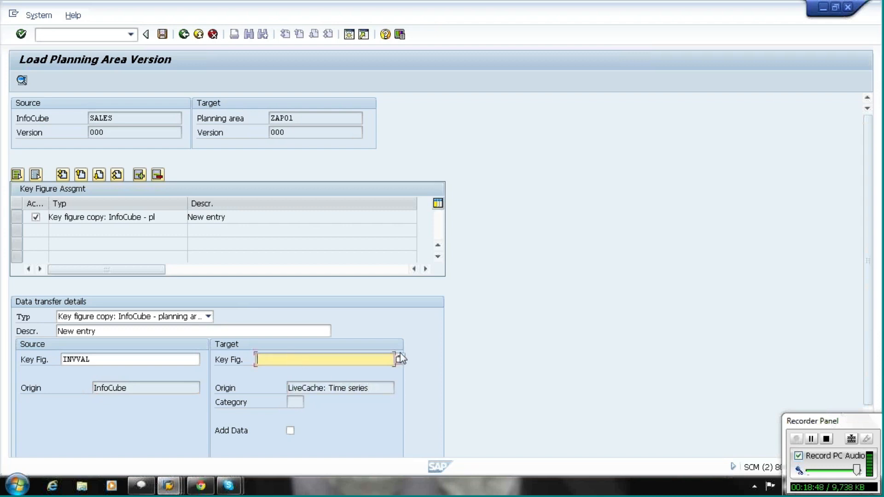
click(402, 360)
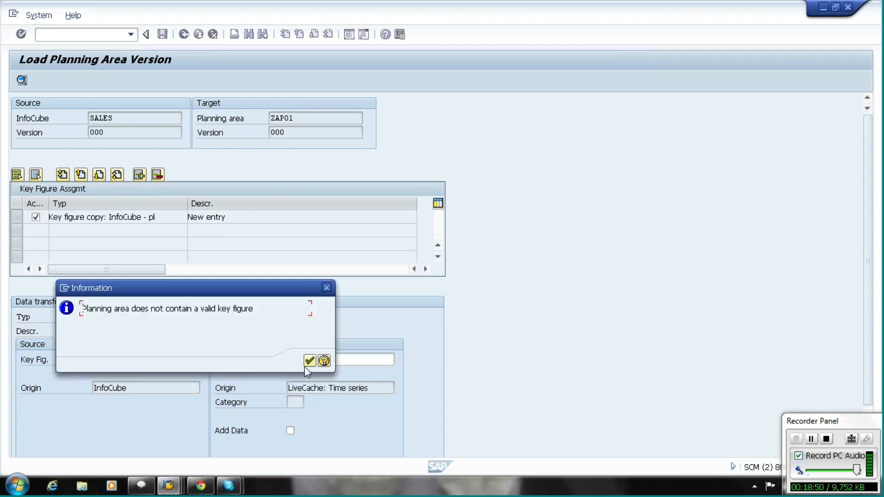
click(310, 361)
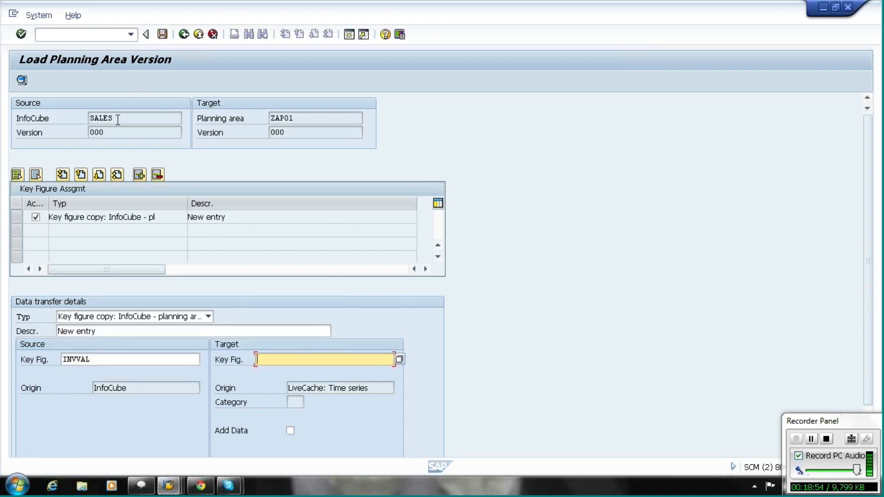
text(h)
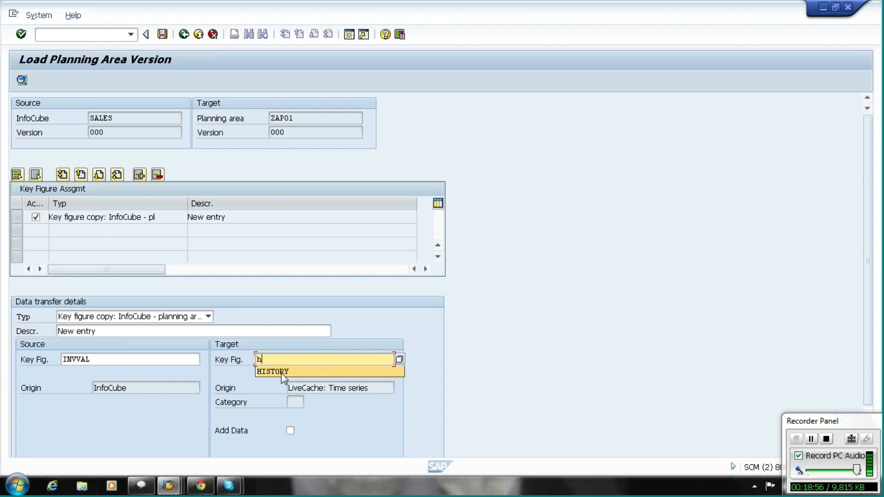
text(istory)
click(281, 373)
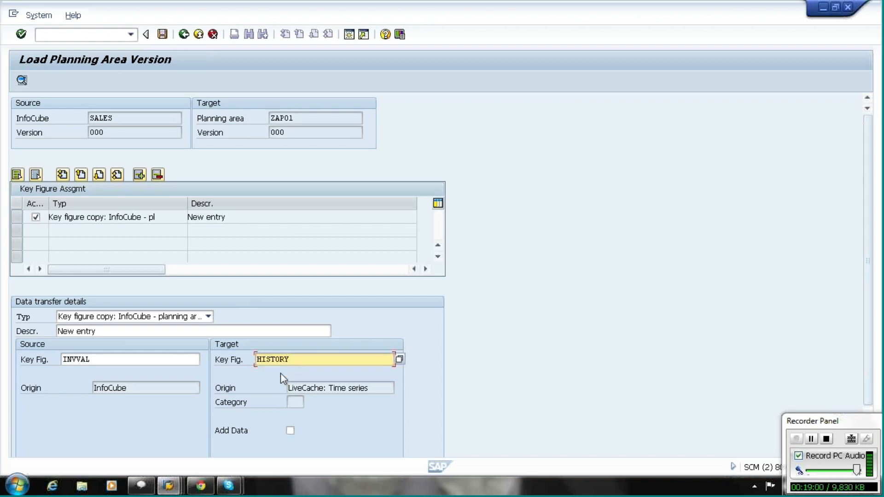
Consult the 0CALMONTH and INVVAL columns in the SALES list output and return to the planning area load's main settings.
key(alt+Tab)
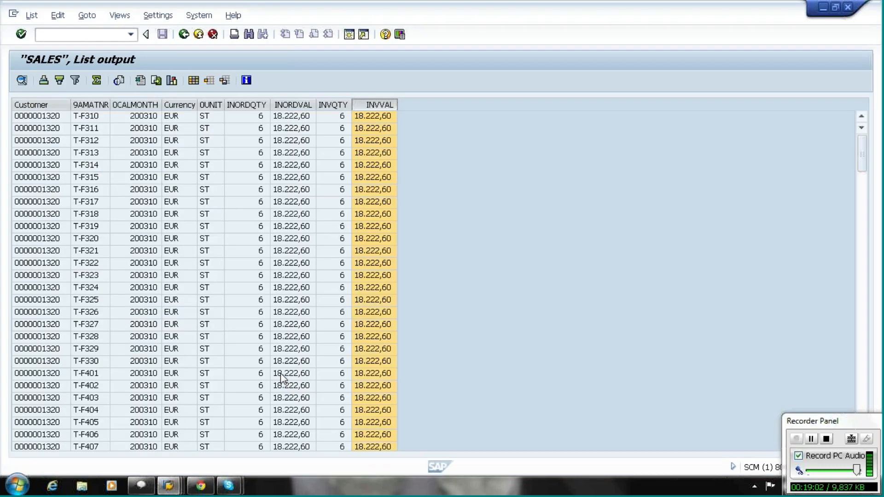
click(141, 118)
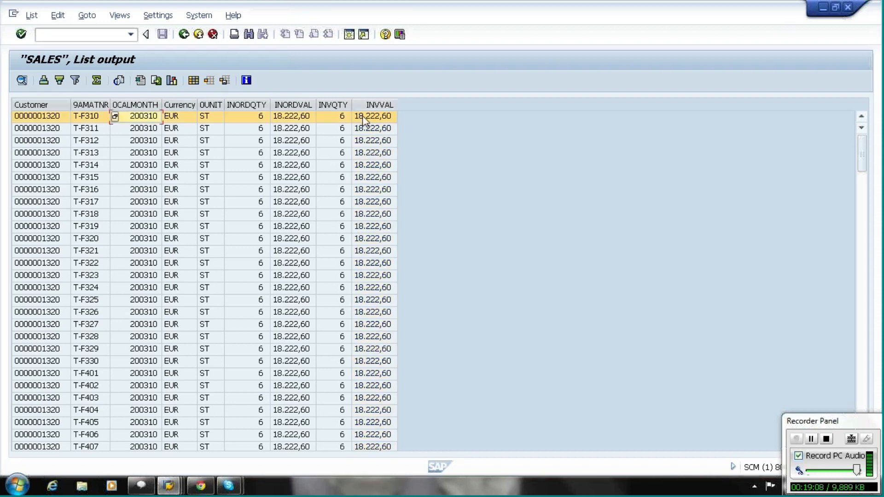
key(alt+Tab)
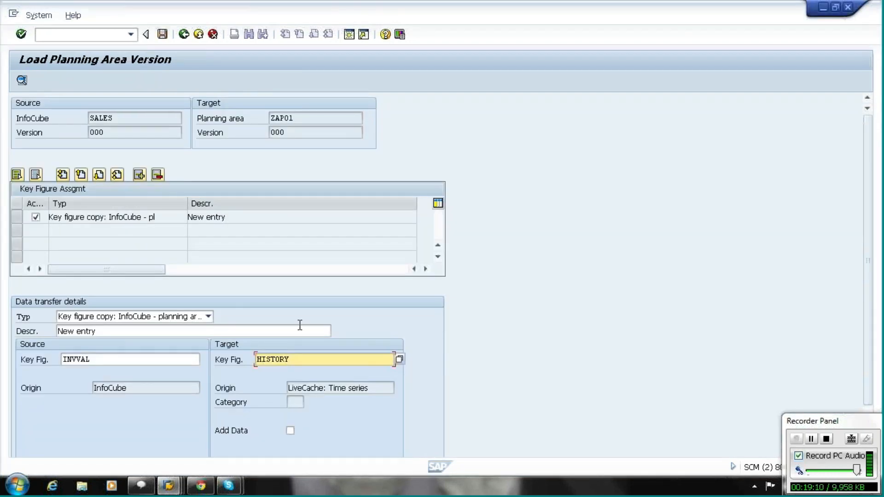
click(184, 36)
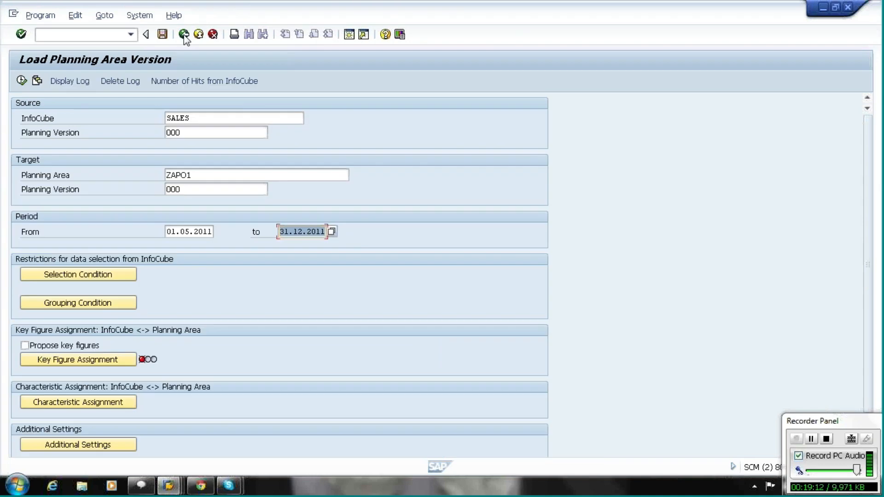
click(22, 81)
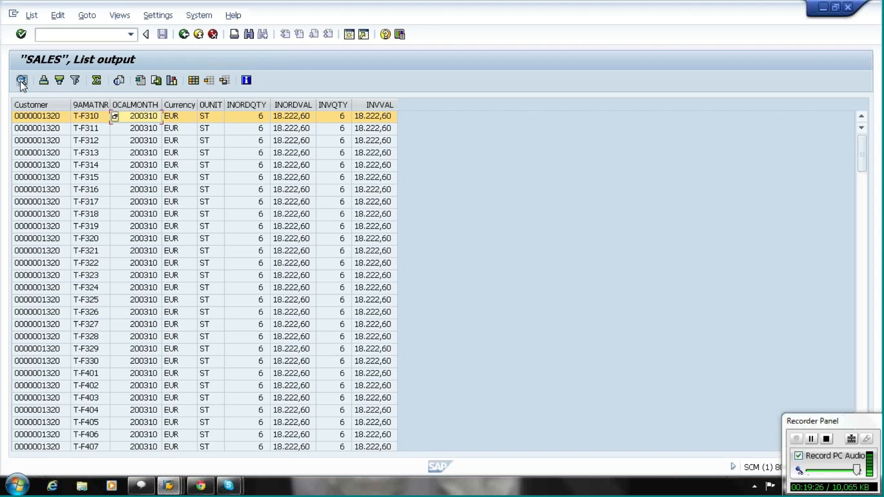
key(alt+Tab)
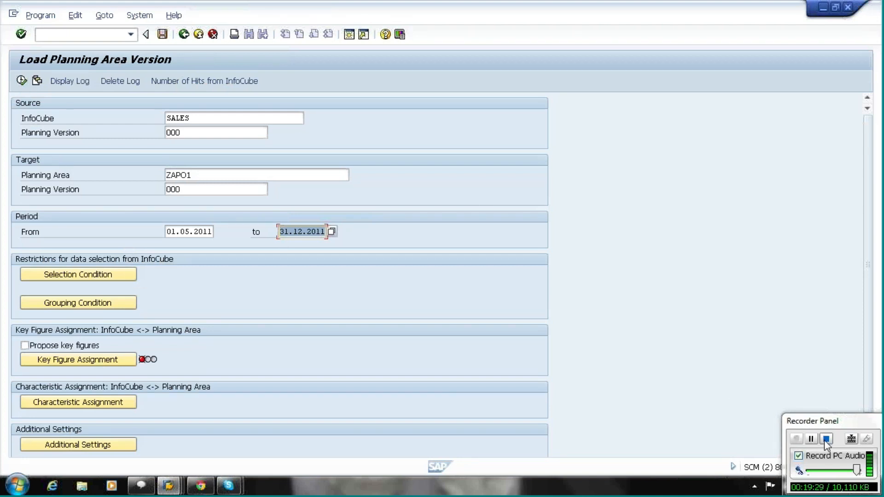
Display the current session's system, program and transaction details.
click(796, 466)
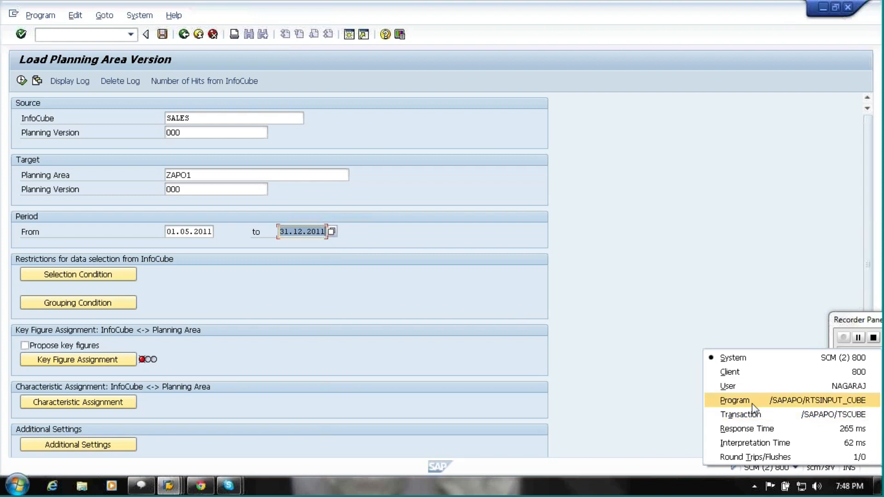
click(637, 394)
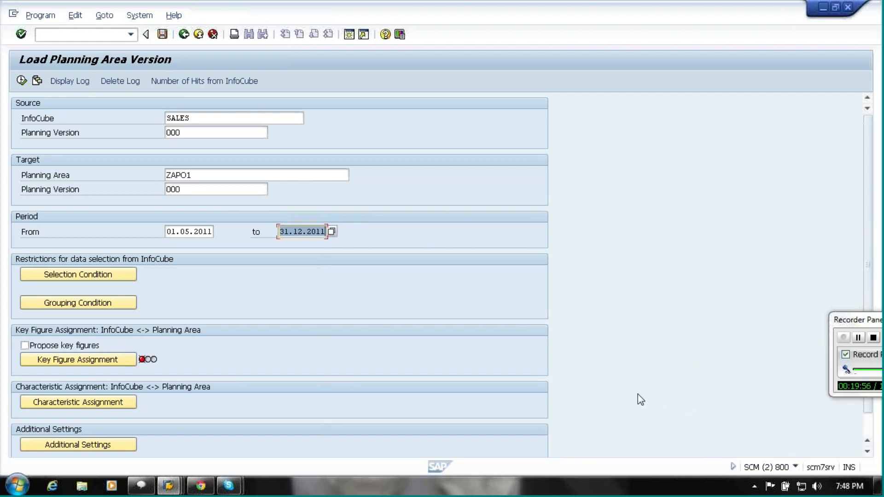
Exit the SALES list output and its selection screen back to InfoProvider Administration.
click(169, 486)
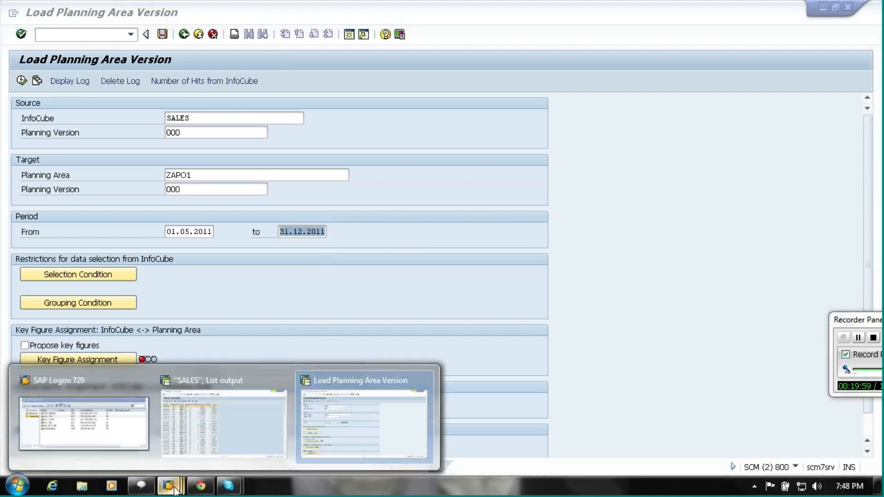
click(181, 453)
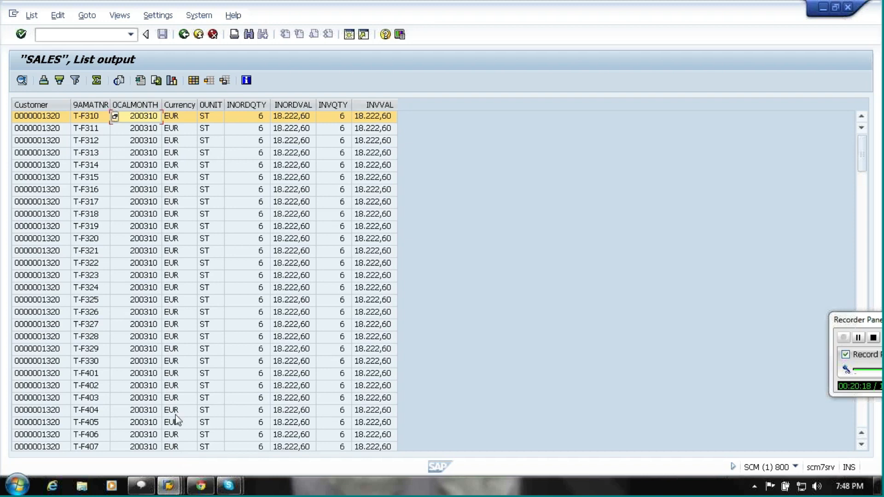
click(184, 35)
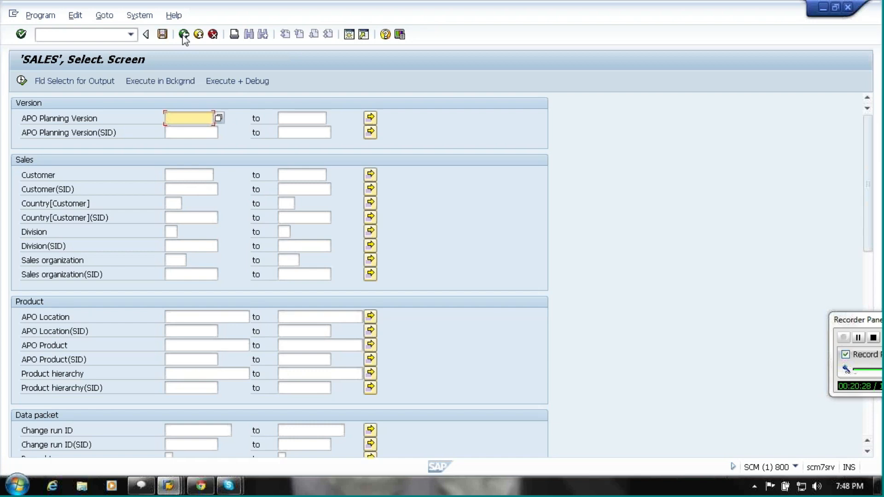
click(184, 34)
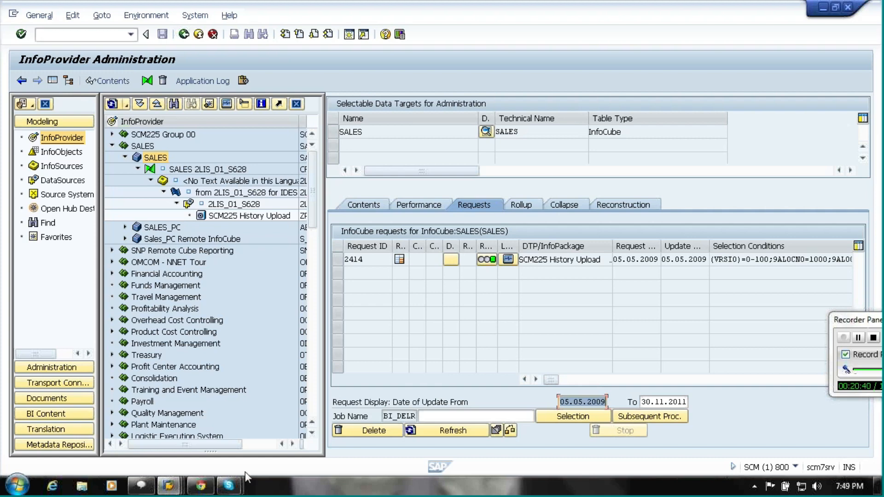
Return to the Load Planning Area Version session and review the load period's start and end dates.
mouse_move(179, 489)
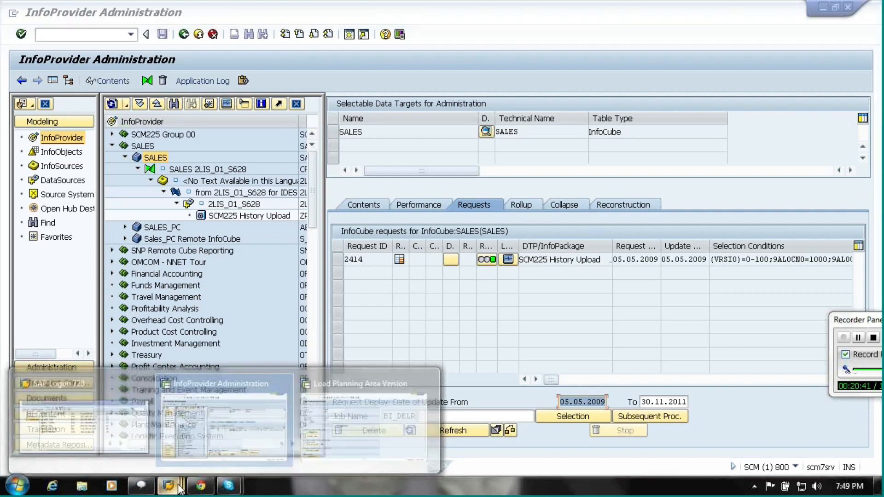
click(364, 417)
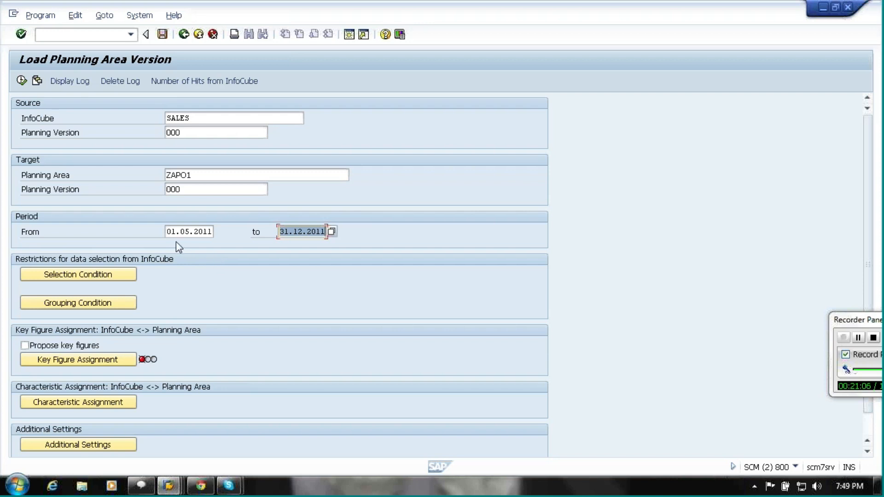
click(167, 232)
drag(168, 232, 226, 232)
click(226, 233)
drag(280, 232, 338, 233)
click(341, 236)
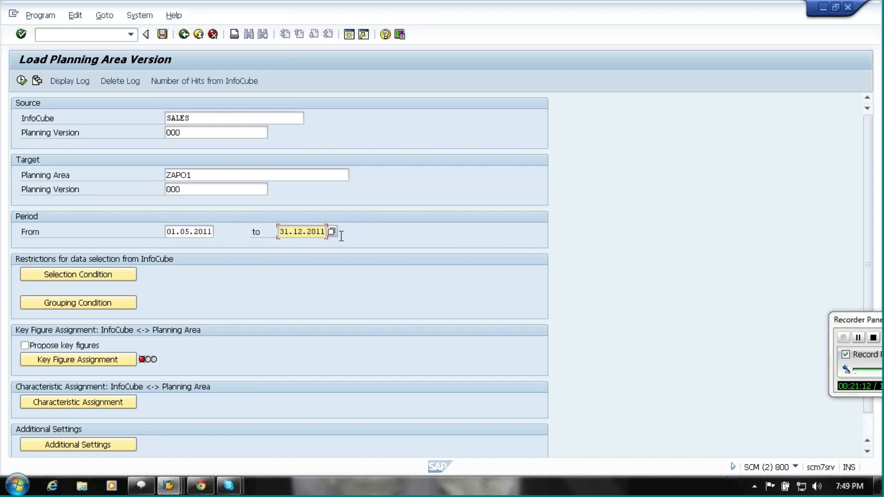
Reopen the /SAPAPO/TSCUBE load transaction, review its source, target and period fields, and leave it for SAP Easy Access.
click(184, 36)
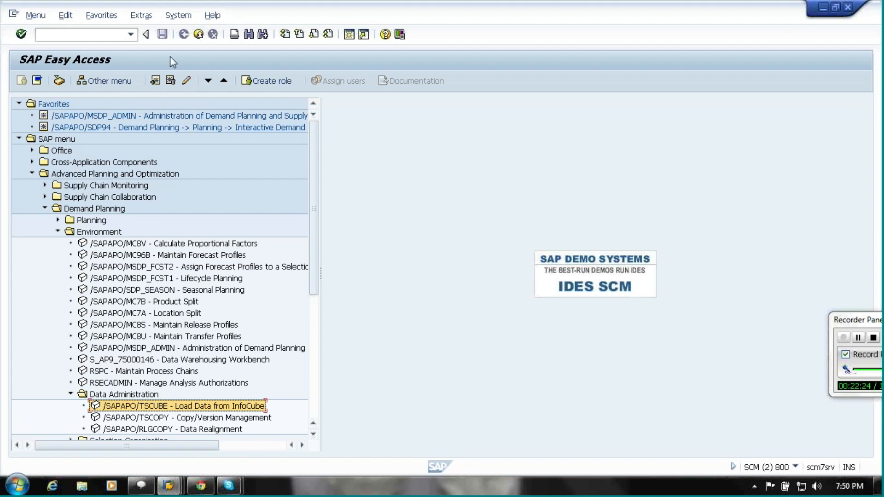
double_click(181, 407)
click(219, 121)
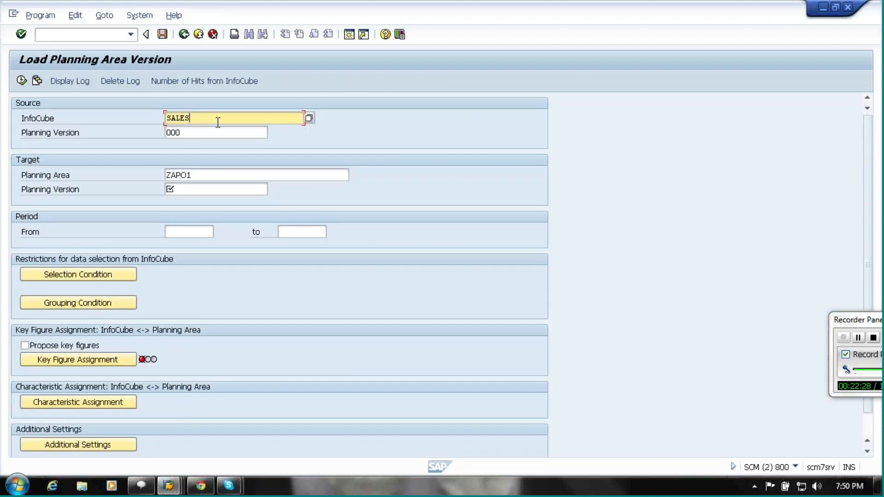
click(203, 132)
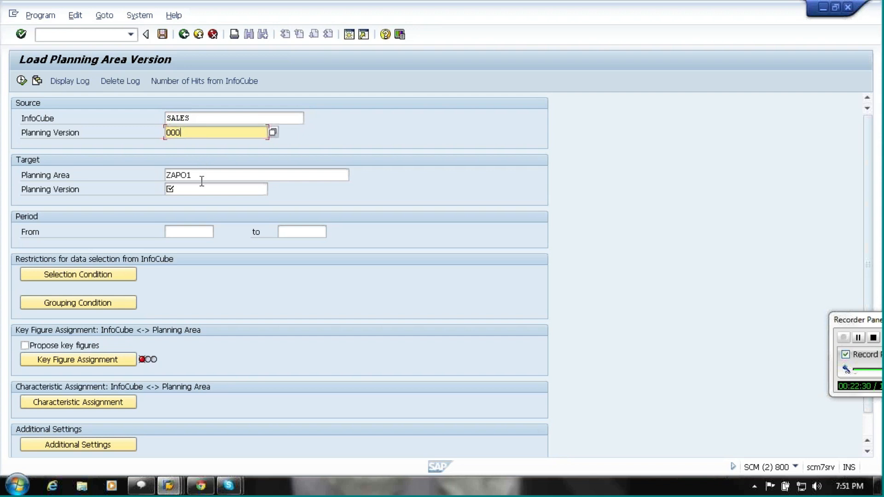
click(200, 176)
click(185, 230)
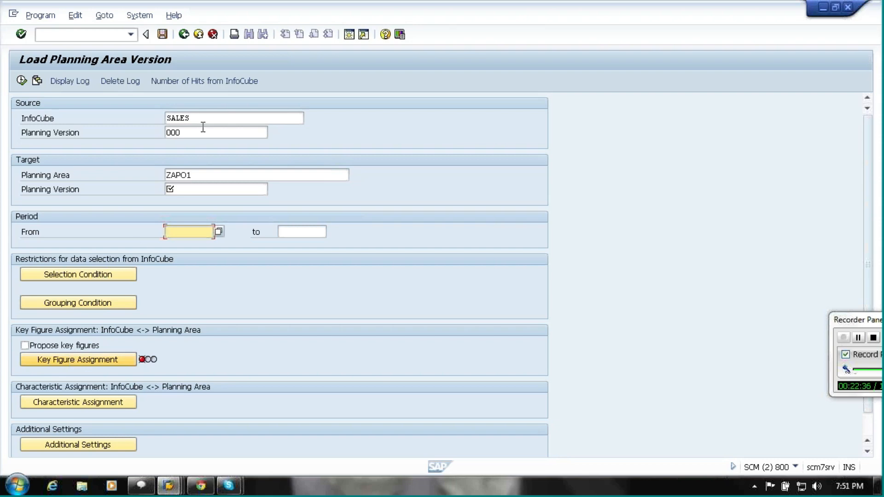
click(184, 35)
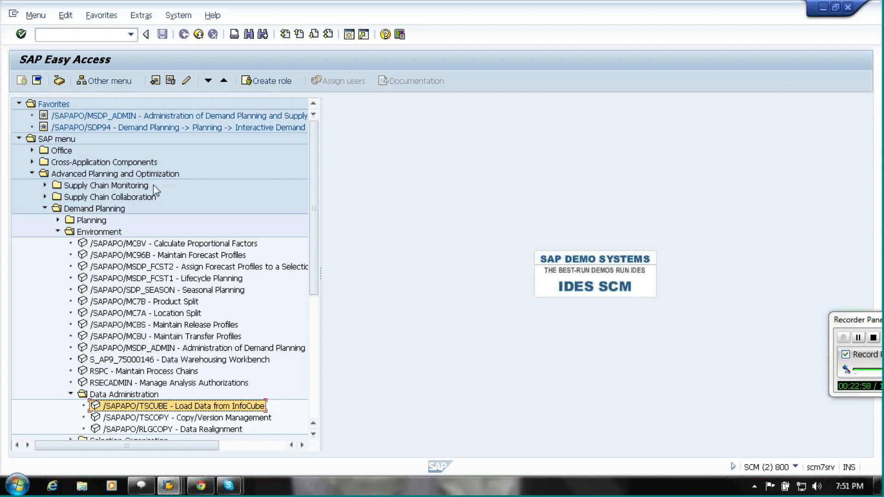
Look up the process chain transaction, send "rspc" and "rrmx - bex report" as messages in the Skype chat, and minimise the chat.
click(144, 373)
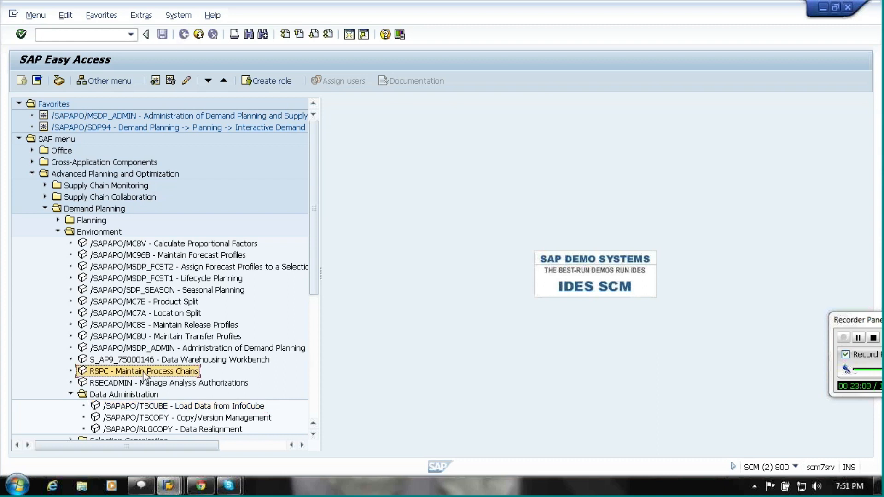
click(229, 487)
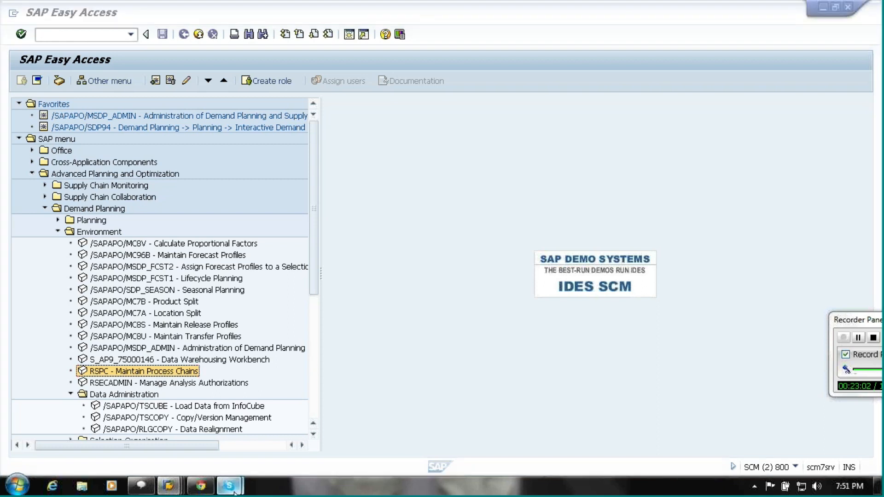
click(316, 449)
text(rspc)
key(Return)
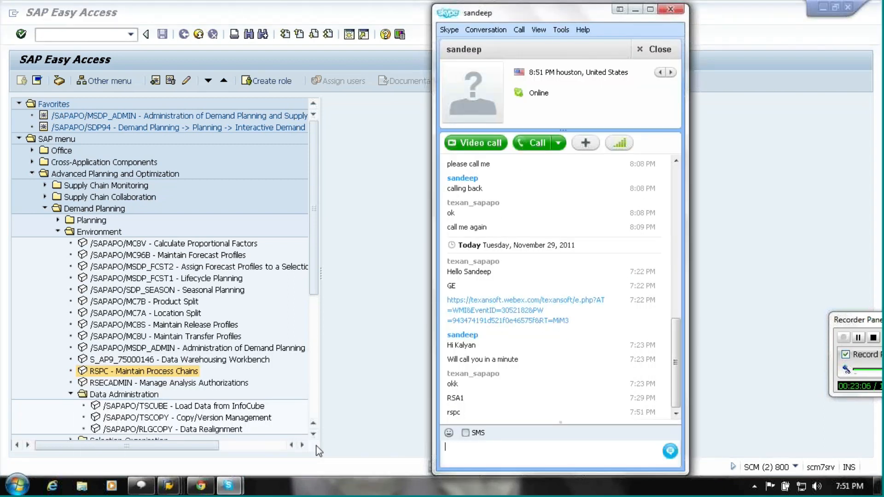
text(rrmx - bex report)
key(Return)
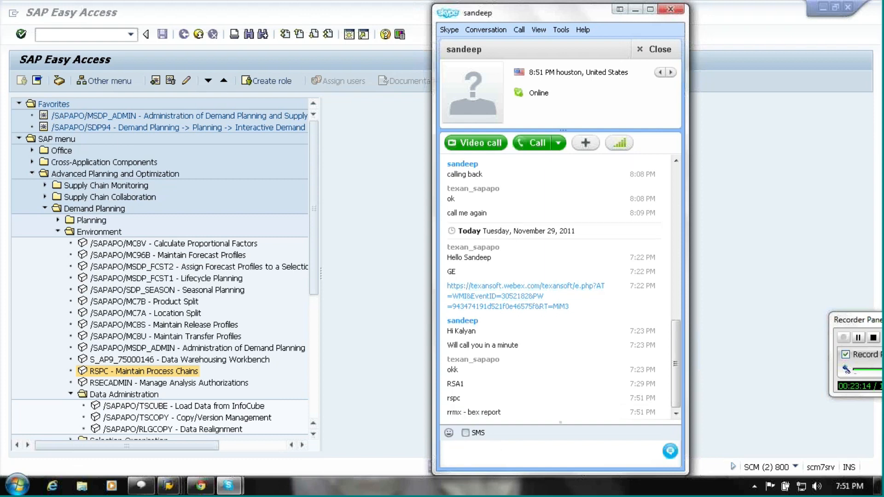
click(635, 9)
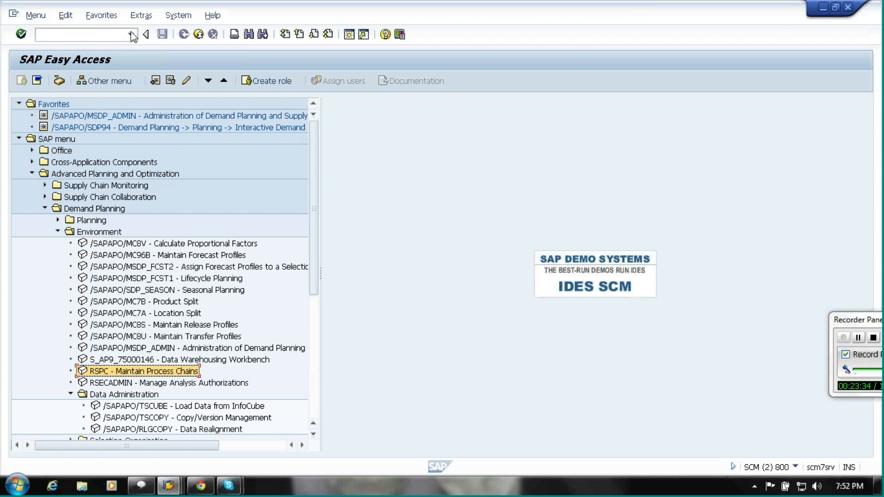
Run transaction rrmx to launch BEx reporting and check the Microsoft Excel window.
click(82, 34)
text(rspc)
key(Return)
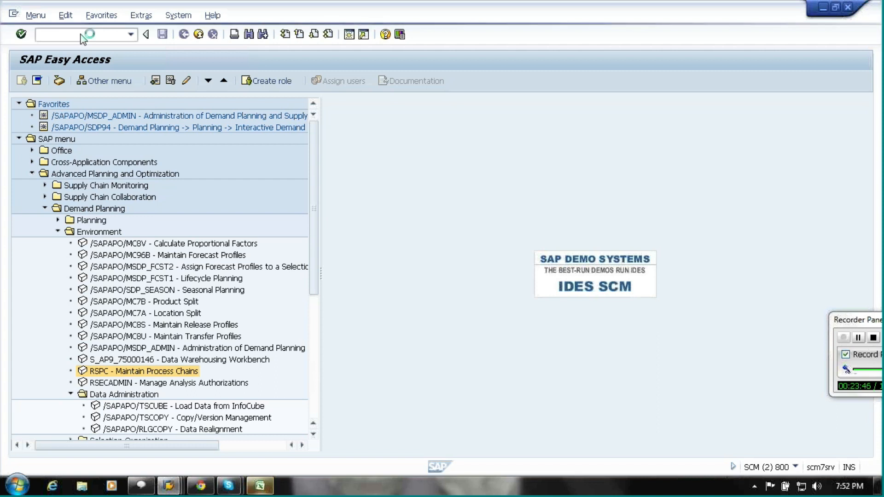
click(260, 487)
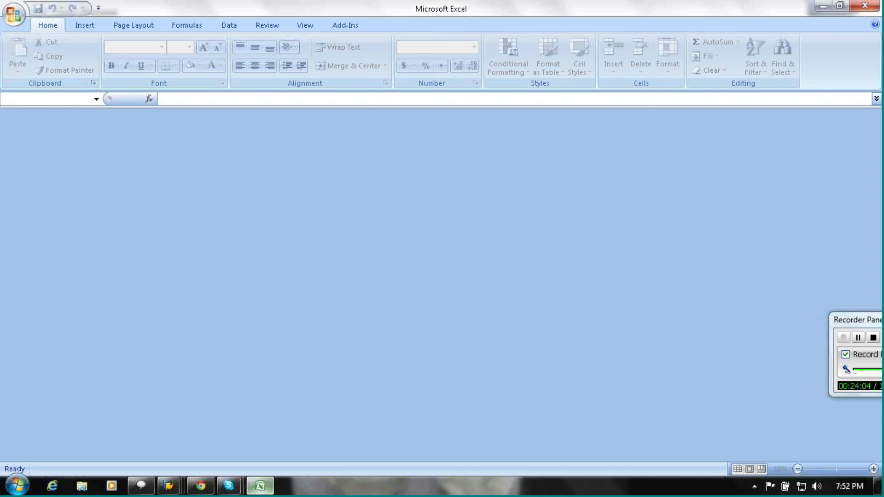
click(260, 488)
click(260, 489)
click(260, 488)
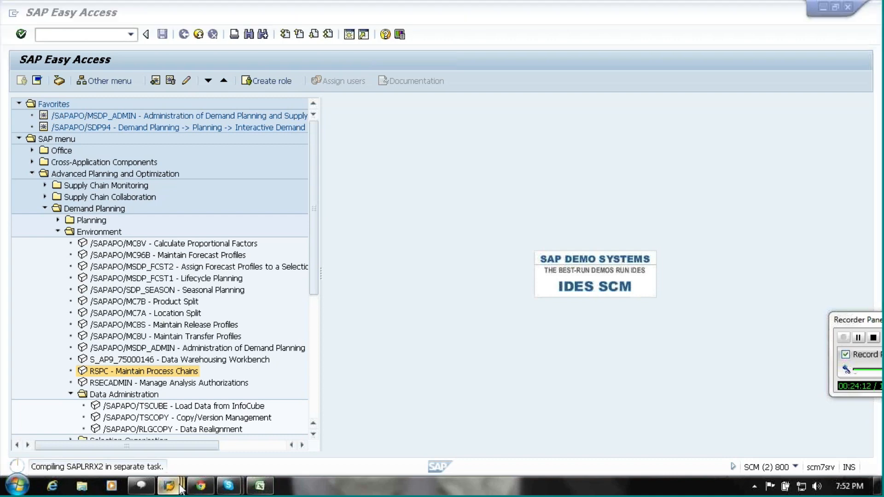
Switch to the InfoProvider Administration session and run /nrspc to open the process chain planning view.
mouse_move(181, 489)
click(224, 414)
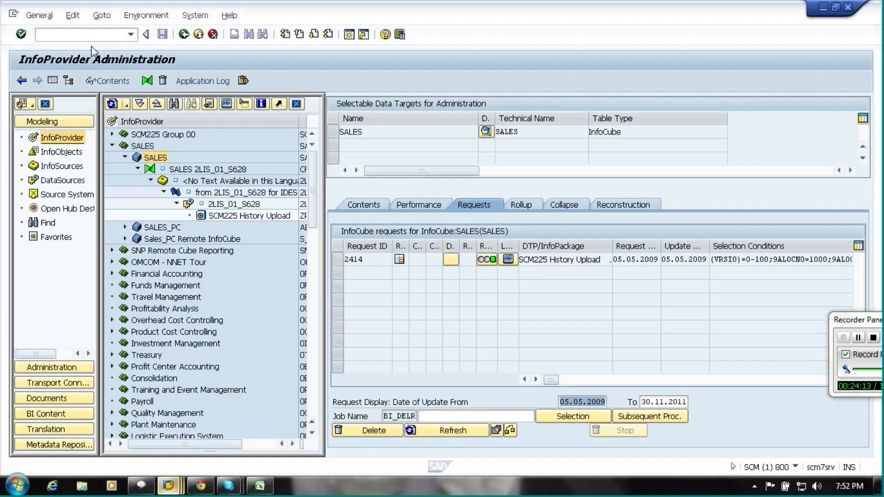
click(85, 35)
text(/nrspc)
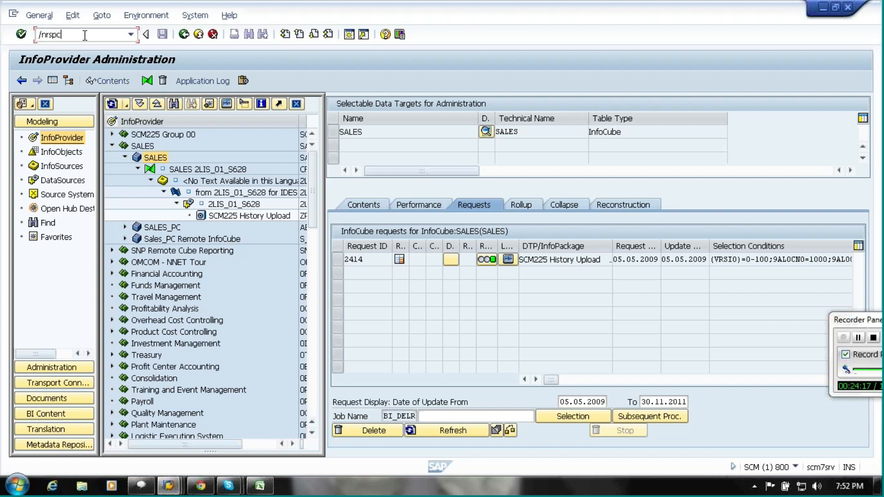
key(Return)
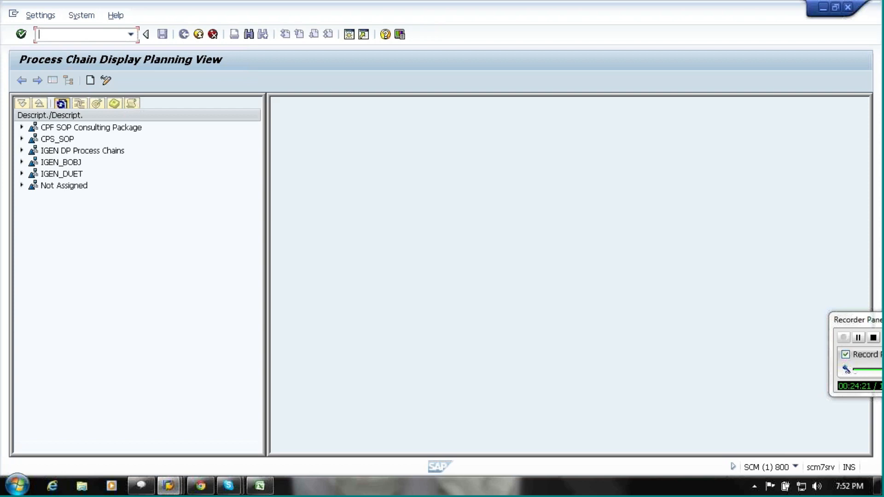
click(270, 491)
click(270, 492)
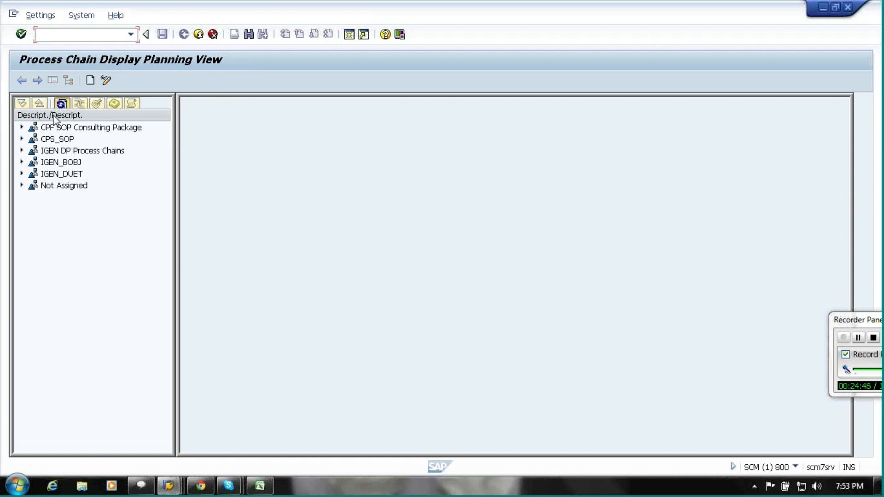
Examine the existing process chains by expanding the groups from Not Assigned up to CPS_SOP, and collapse them again.
click(20, 186)
click(21, 174)
click(22, 162)
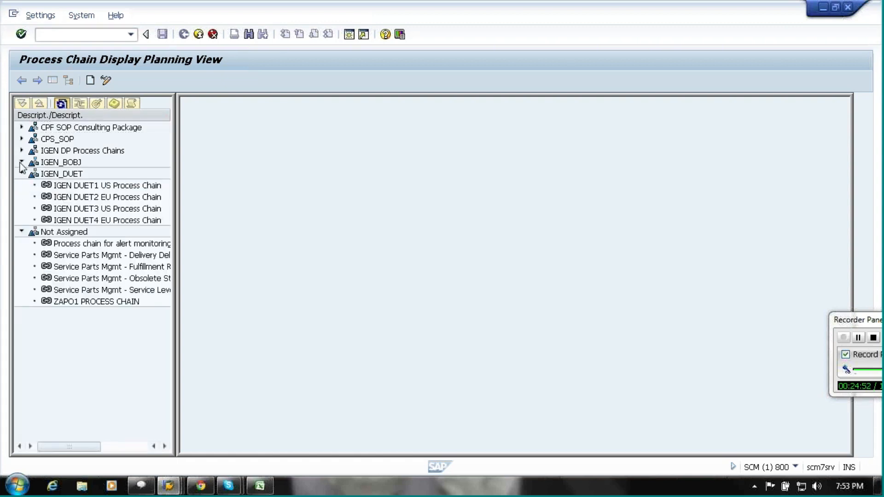
click(21, 151)
click(22, 139)
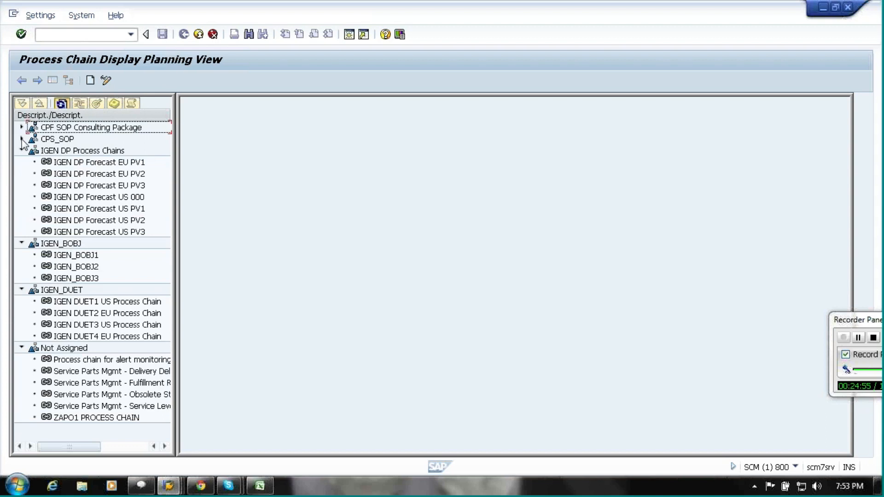
click(22, 162)
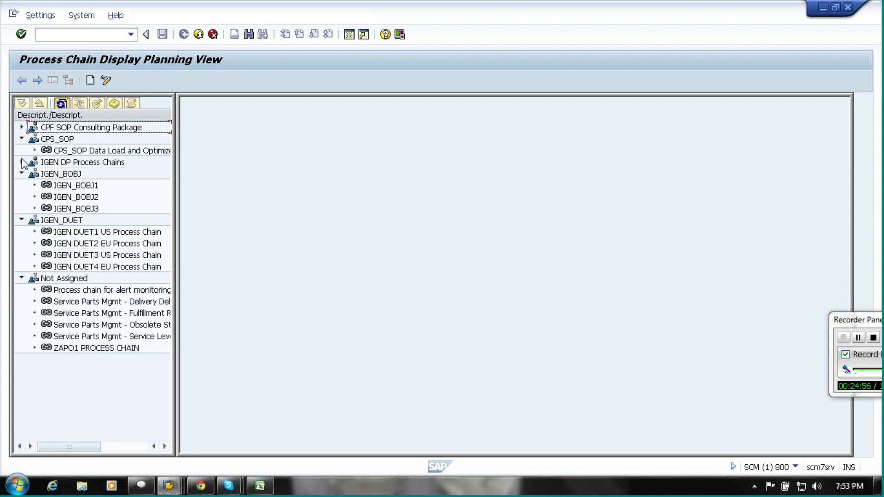
click(22, 174)
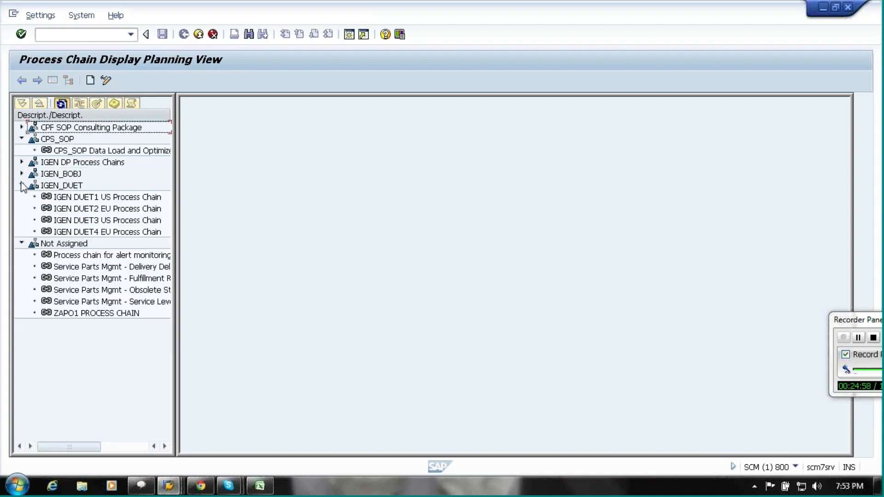
click(21, 185)
click(22, 197)
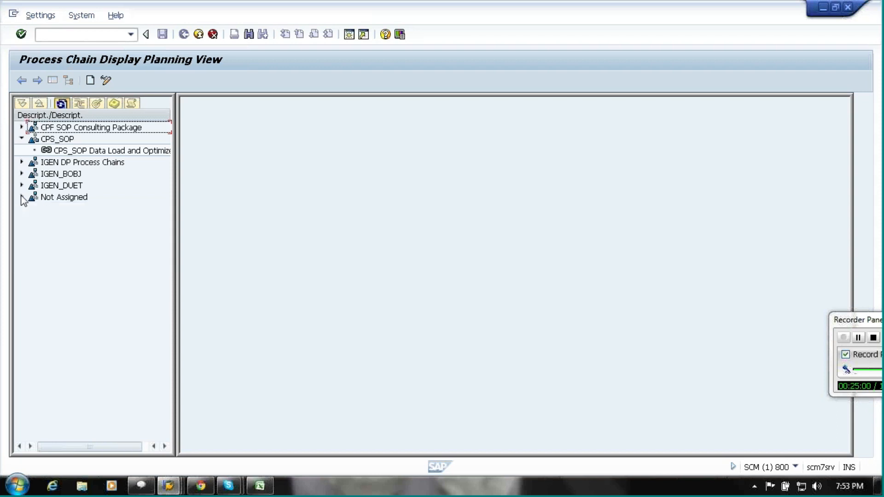
click(22, 139)
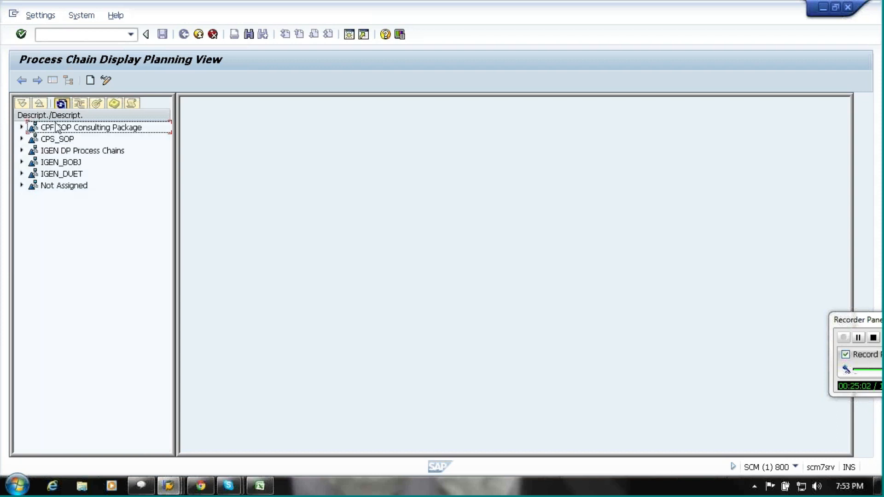
Switch the planning view to maintenance mode and create a process chain ZAPO1_S_START with long description ZAPO1_S_START.
click(106, 81)
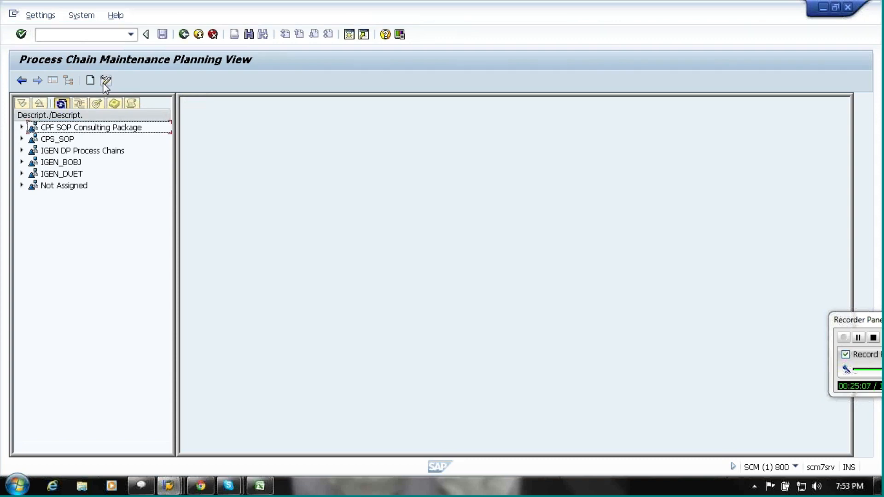
click(90, 81)
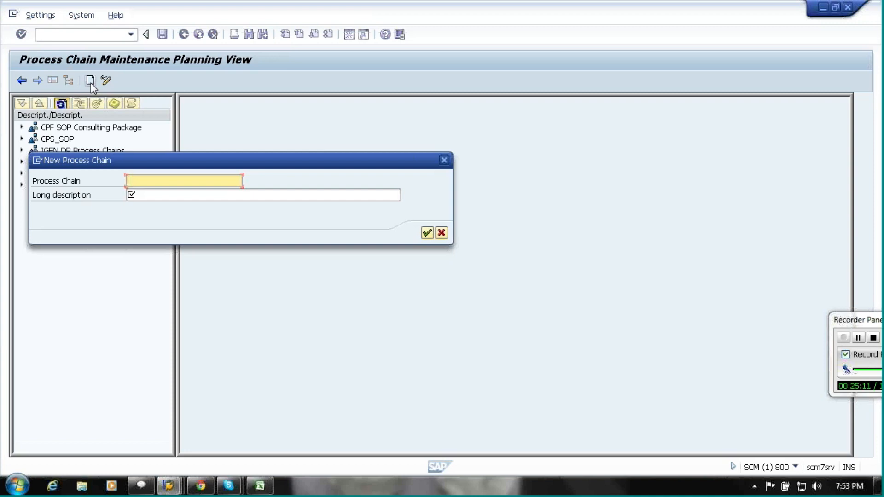
key(Caps_Lock)
text(Z)
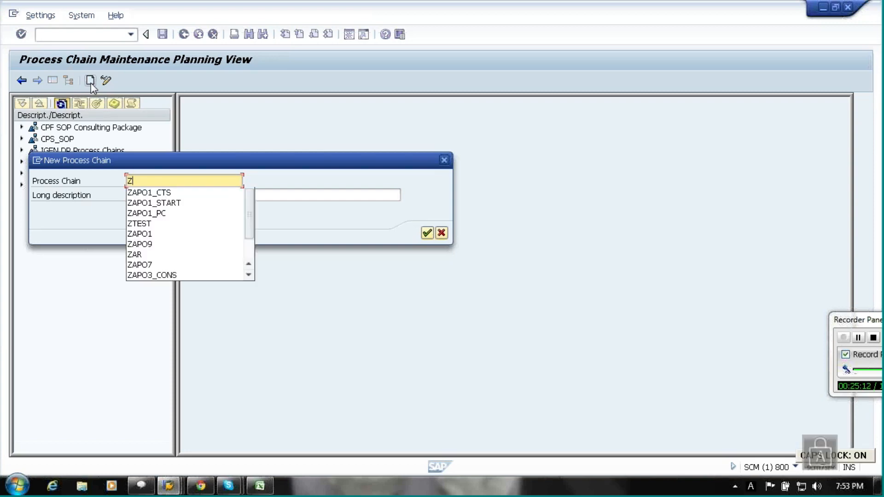
text(APO1)
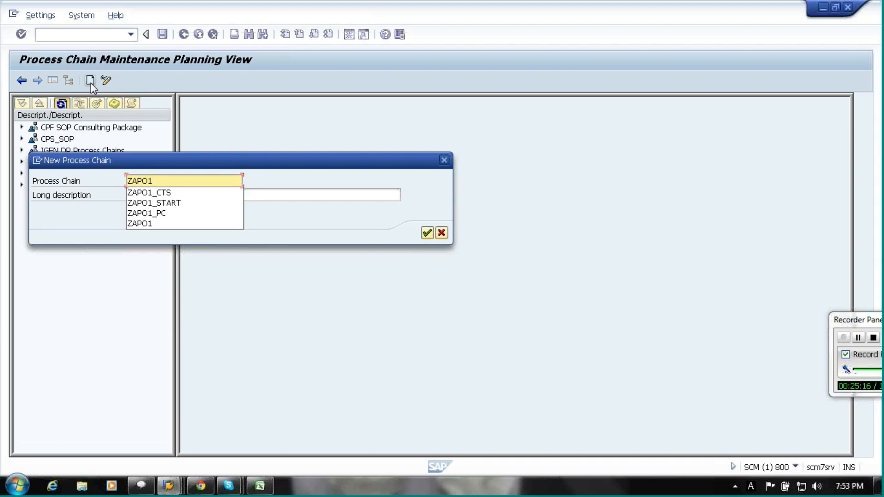
text(S)
key(BackSpace)
text(_S)
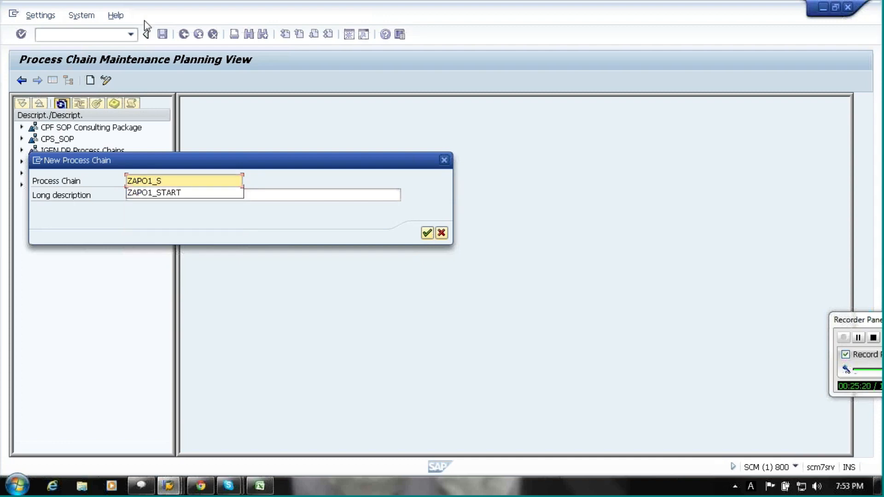
click(258, 193)
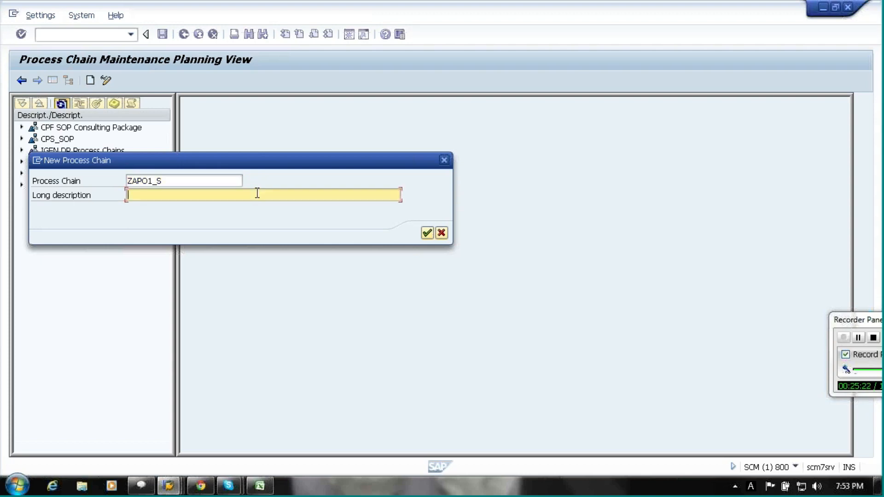
text(ZAPO1_S_START)
click(184, 181)
text(_START)
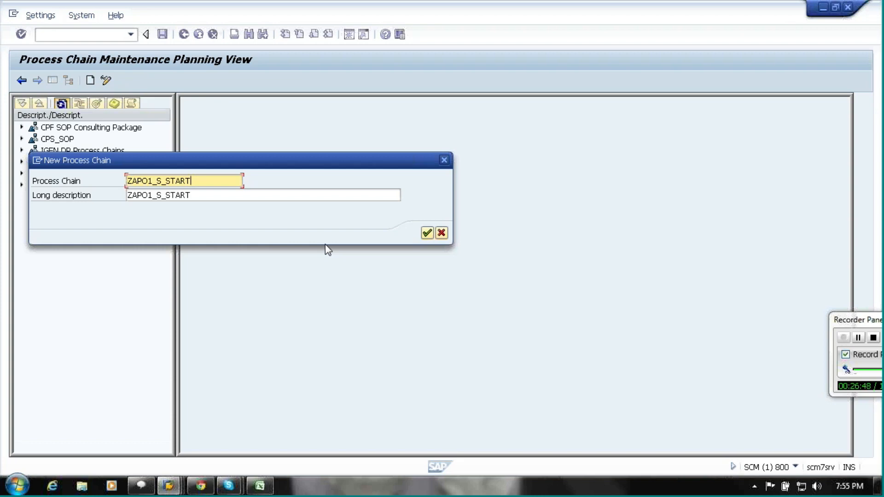
click(427, 233)
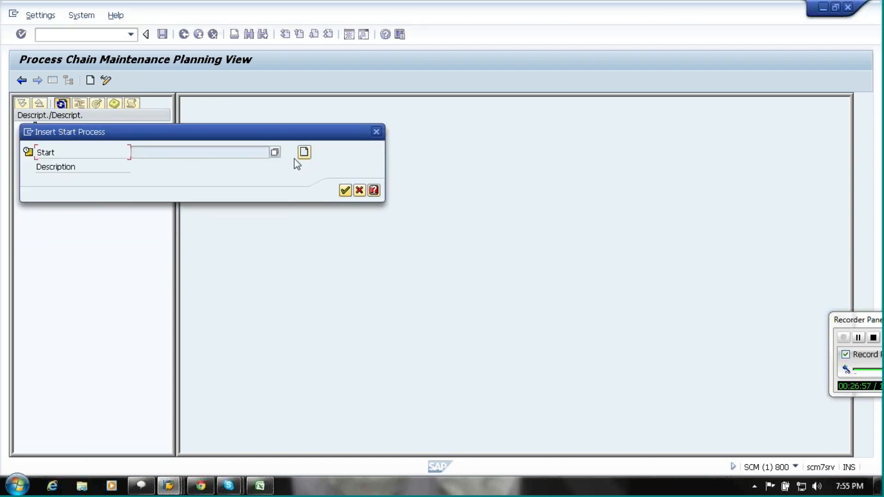
Create a start process variant ZAPO1_S_START with long description ZAPO1_S_START for the chain.
click(304, 151)
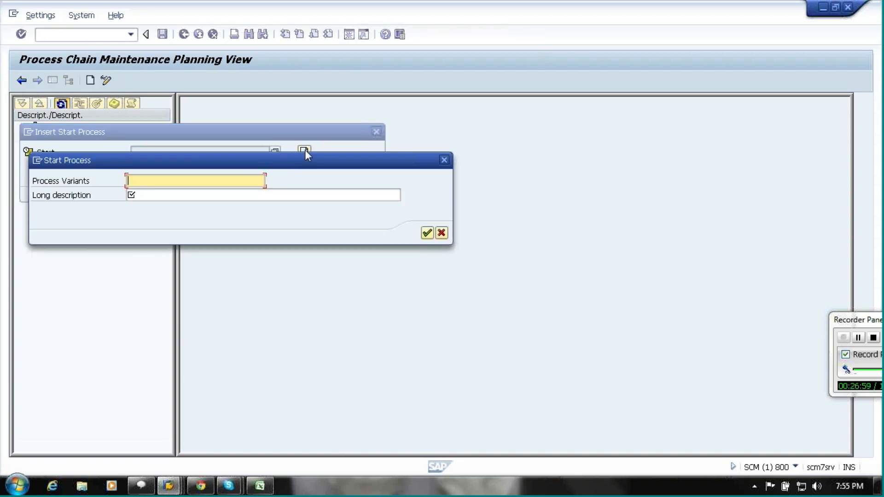
text(ZAPO)
key(Down)
key(Return)
key(Tab)
text(ZAPO1_S)
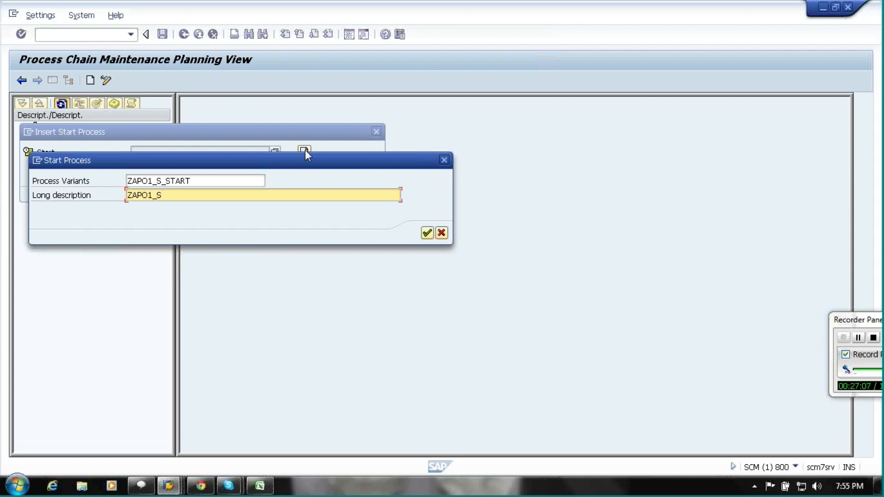
text(_START)
click(426, 233)
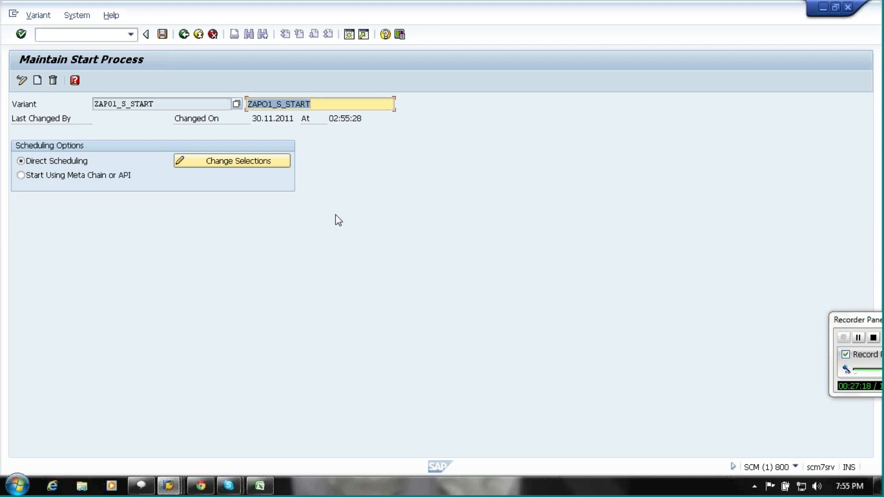
Set the start variant's direct scheduling to a date/time start on 01.12.2011 at 21:00:00.
click(215, 162)
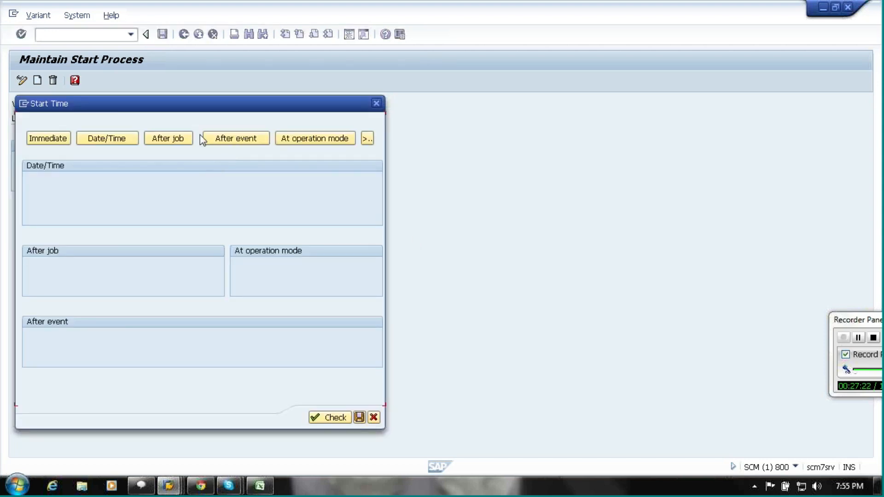
drag(184, 105, 433, 88)
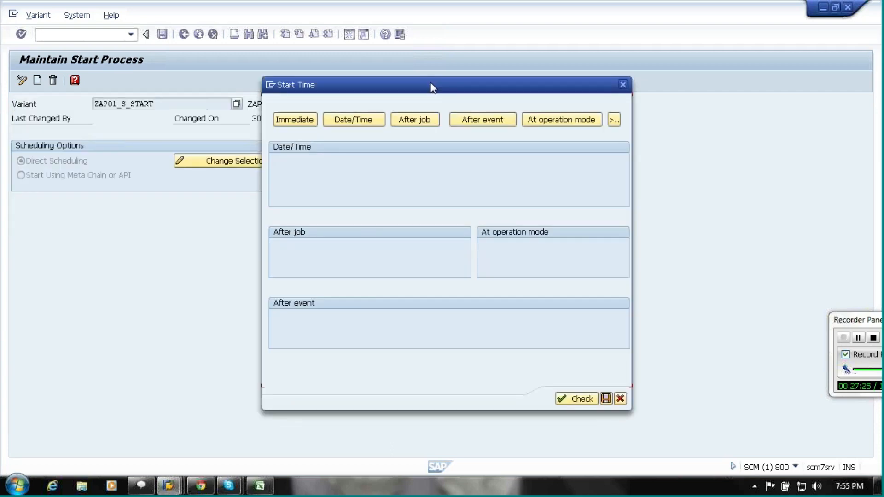
click(355, 123)
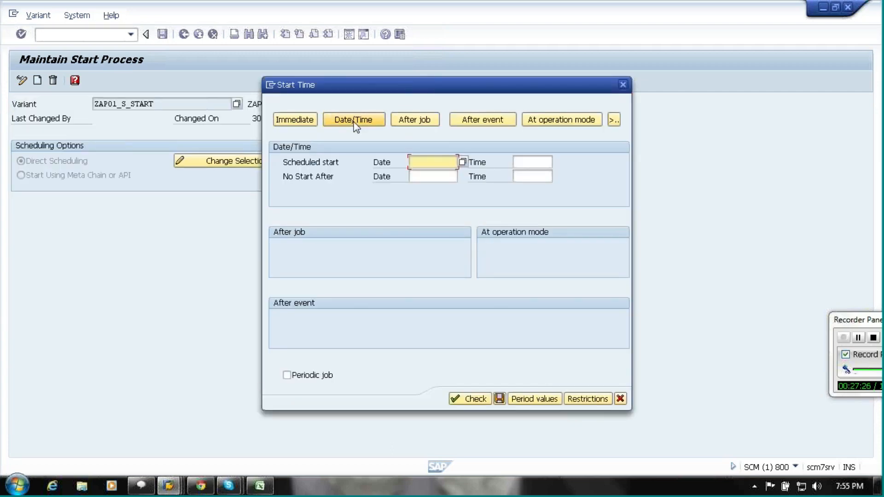
click(435, 163)
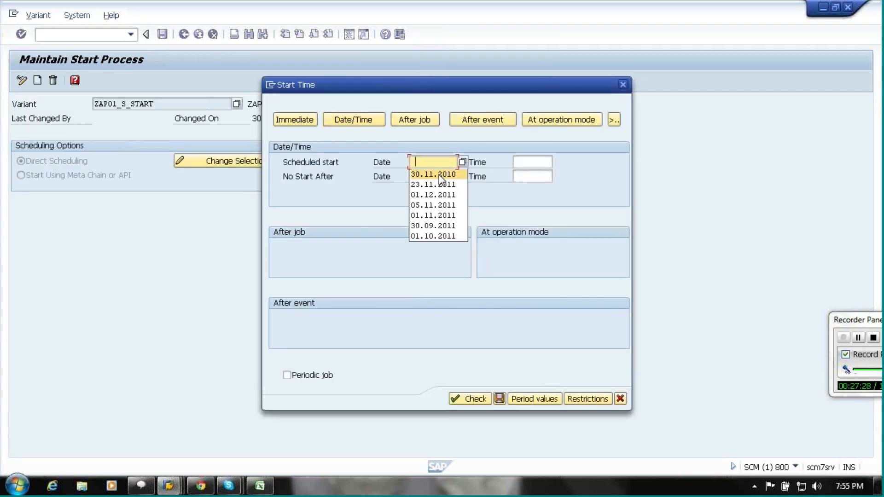
click(437, 194)
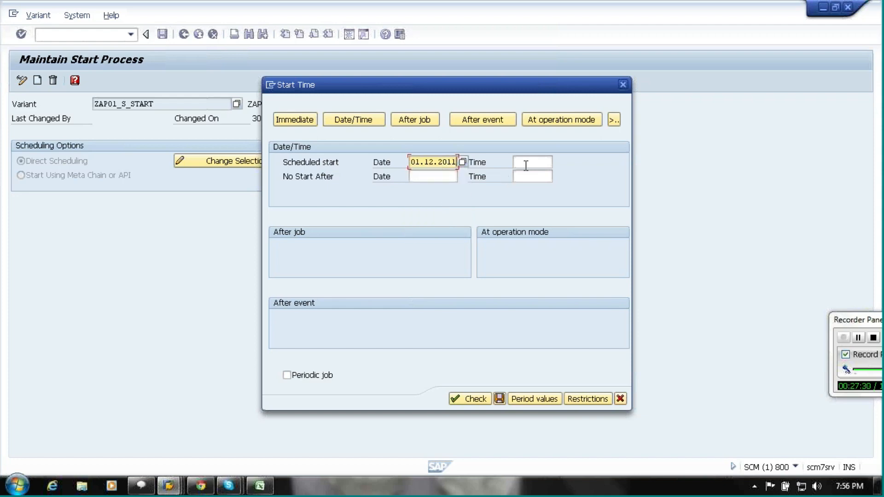
click(527, 162)
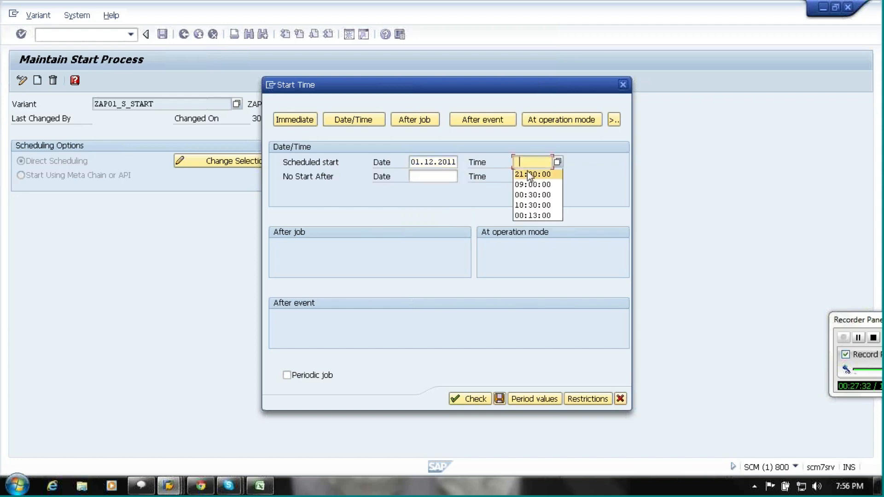
click(527, 173)
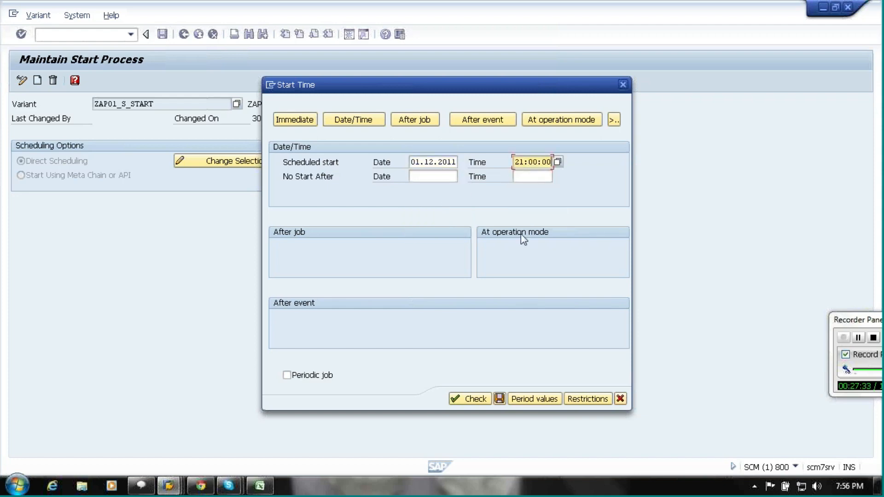
Choose period values to make the start a periodic job, and save the start time settings.
click(526, 399)
click(144, 225)
click(156, 303)
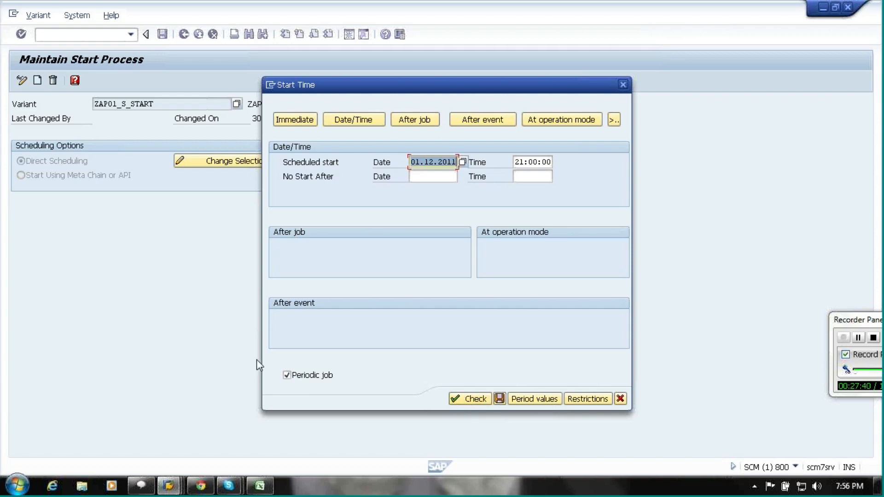
click(500, 399)
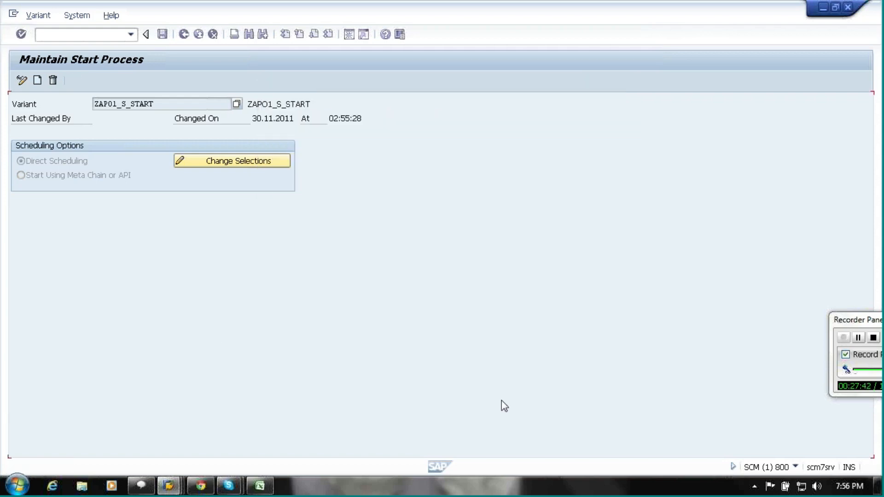
Save the start variant in package $TMP and insert it as the start process of the ZAPO1_S_START chain.
click(163, 34)
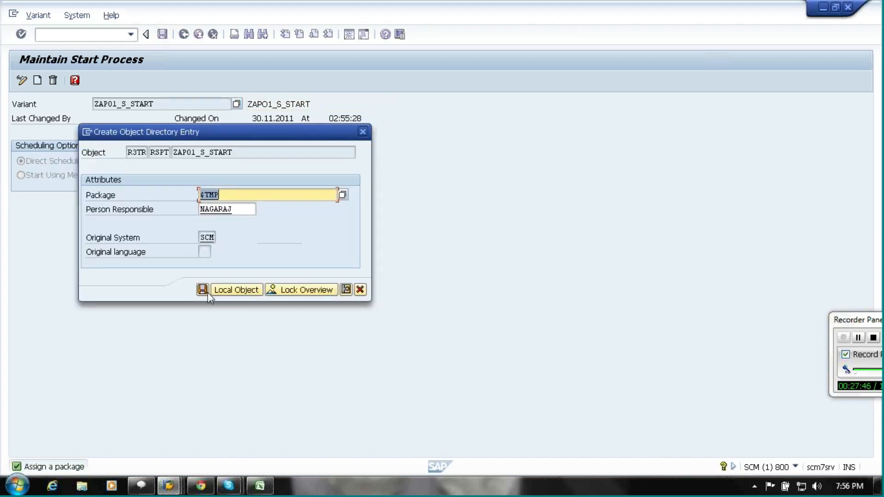
click(203, 290)
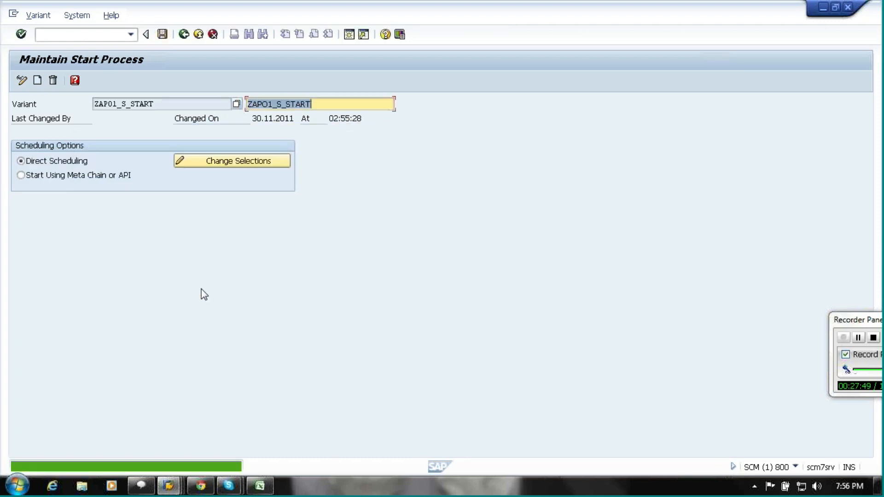
click(184, 35)
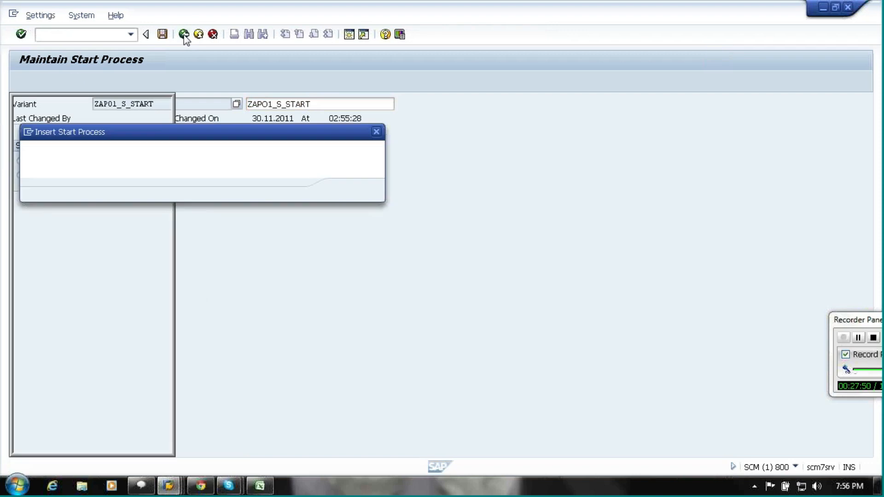
click(345, 190)
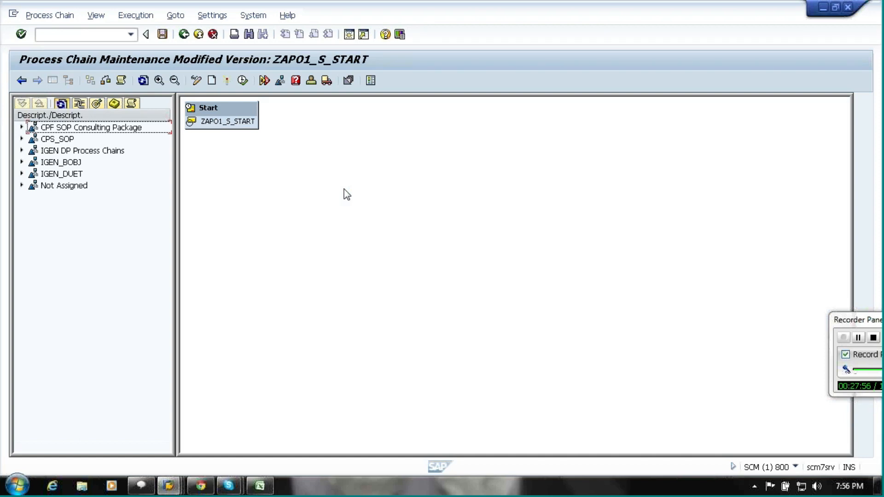
Show the available process types and expand SCM - Demand Planning, widening the tree so its process names are fully readable.
click(80, 103)
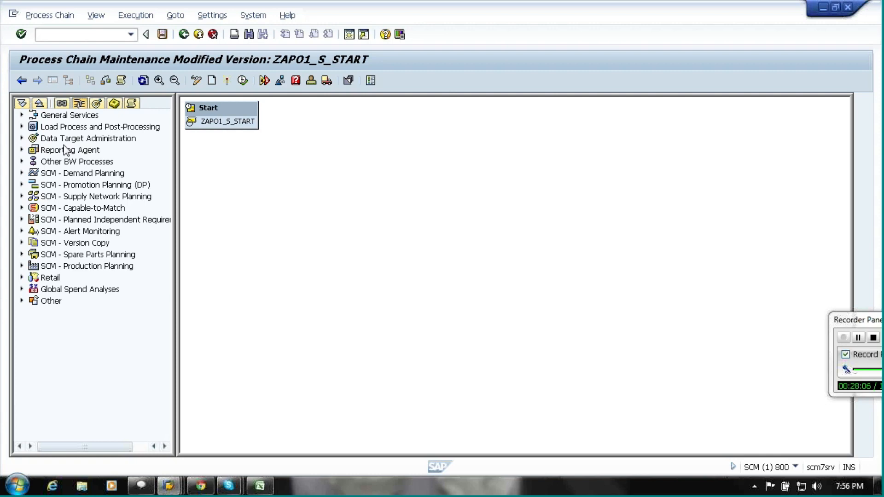
click(21, 173)
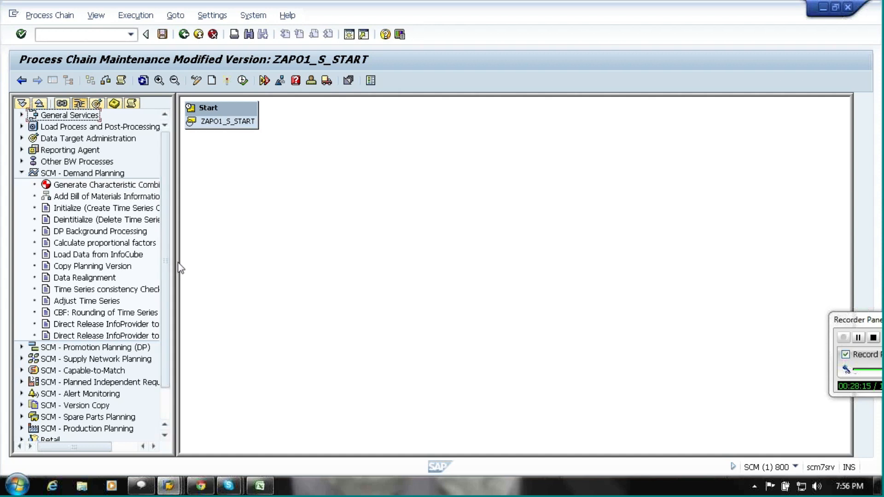
drag(174, 259, 227, 258)
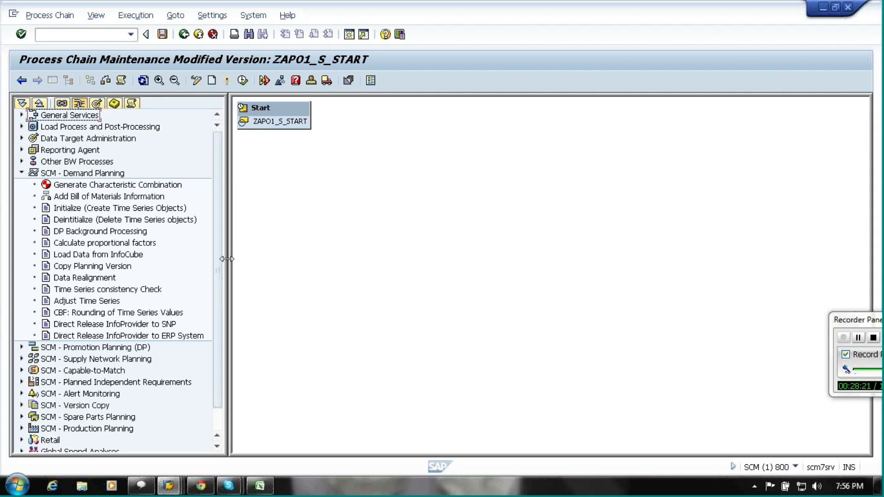
click(162, 186)
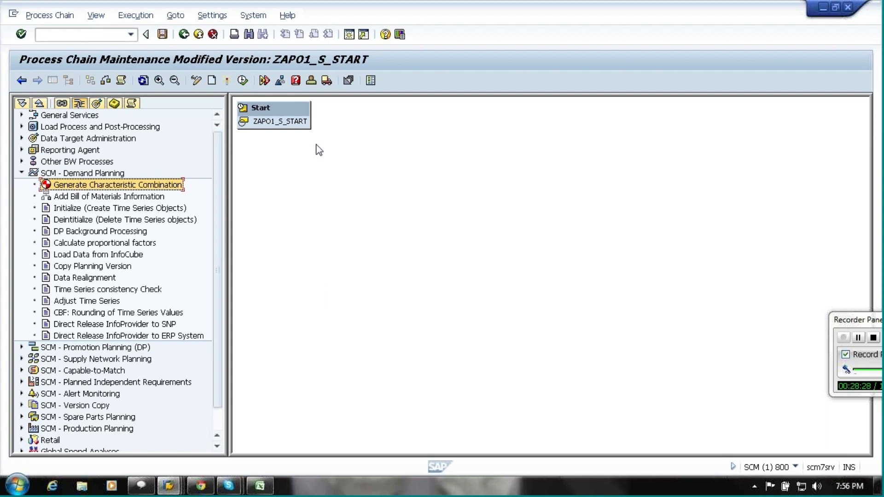
click(119, 257)
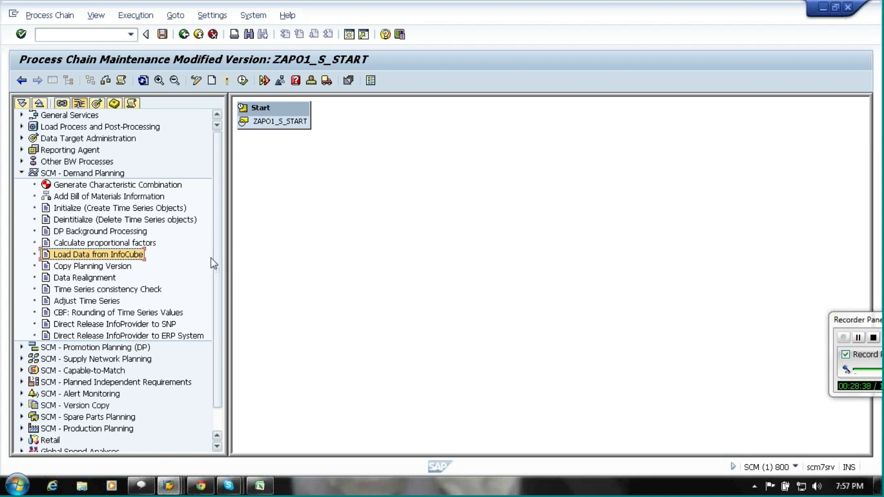
Add an Initialize (Create Time Series Objects) process to the chain and create its variant ZAPO1_S_TS with long description ZAPO1_S_TS.
click(115, 208)
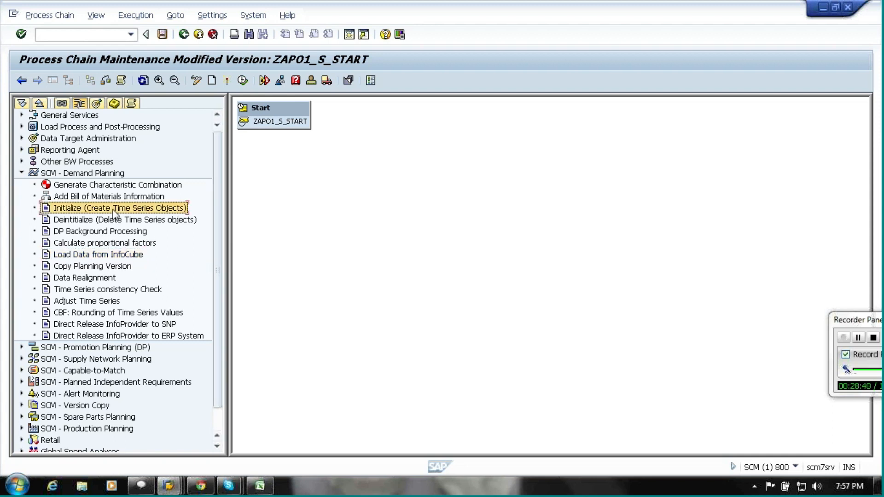
drag(115, 213, 477, 144)
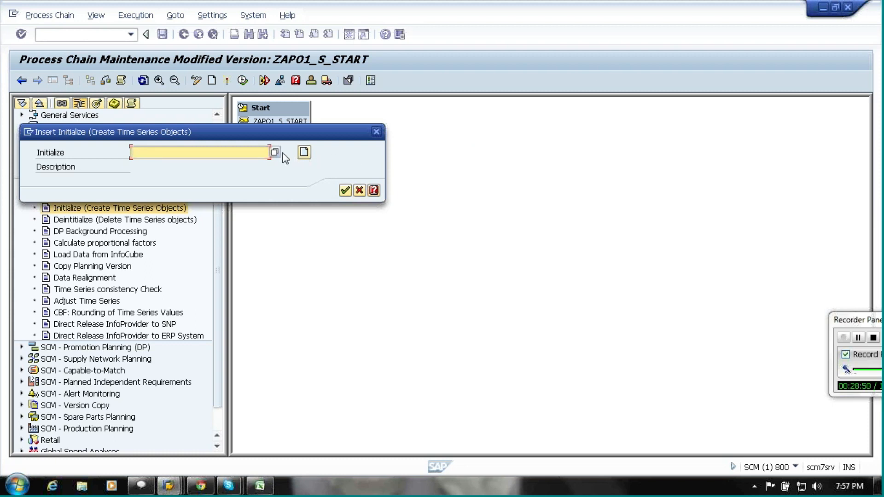
text(Z)
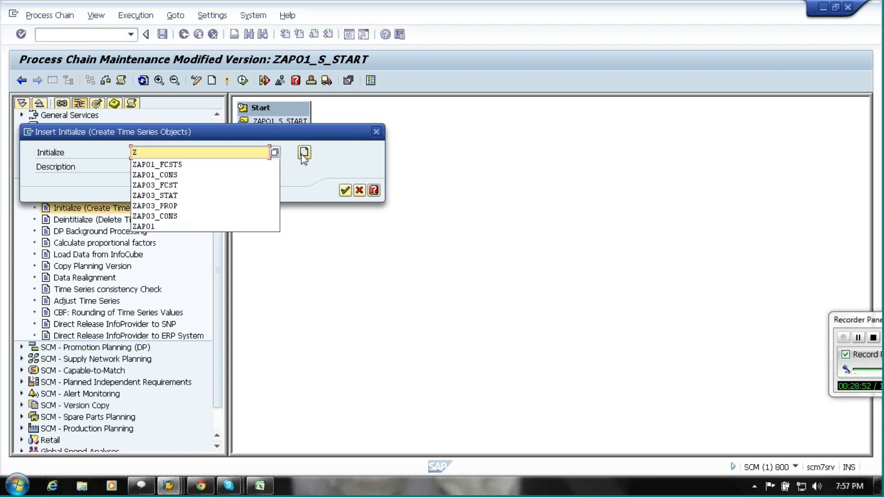
text(AP01_)
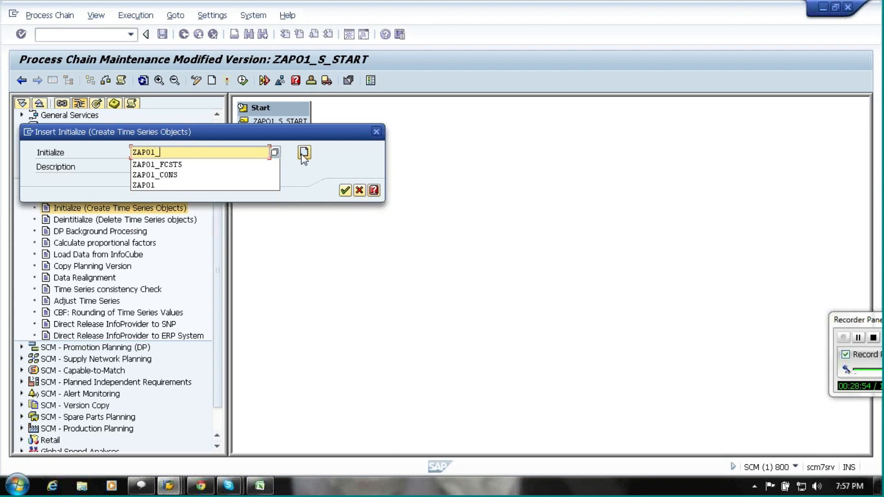
text(S_TS)
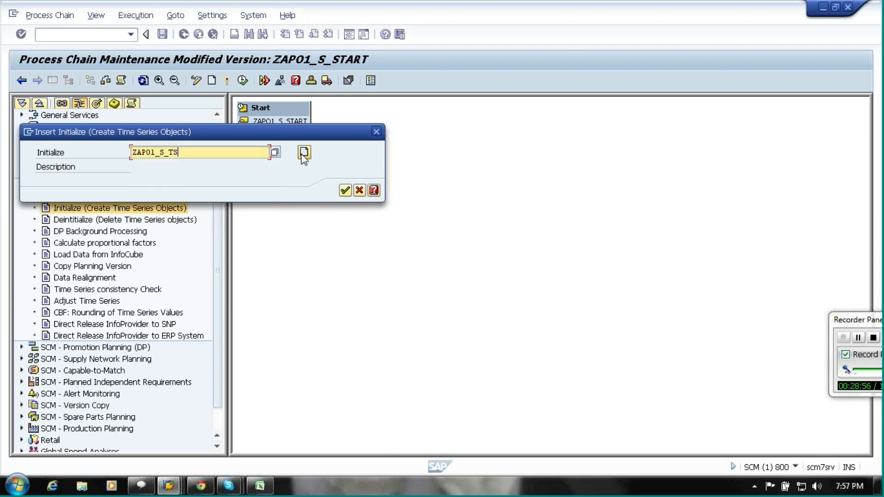
click(303, 153)
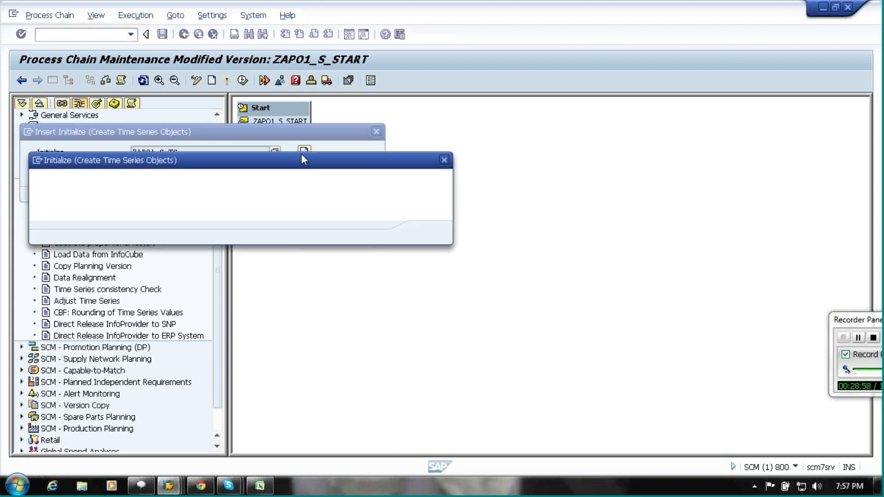
text(ZAPO1_)
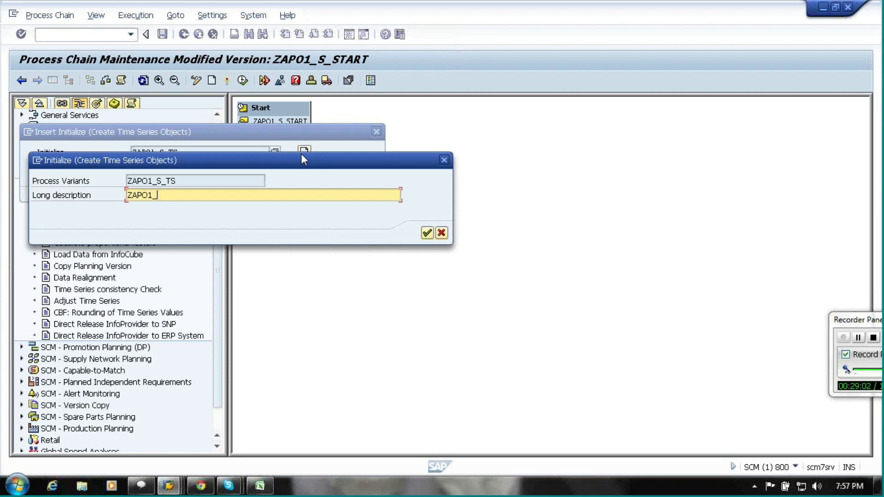
text(S_TS)
click(426, 233)
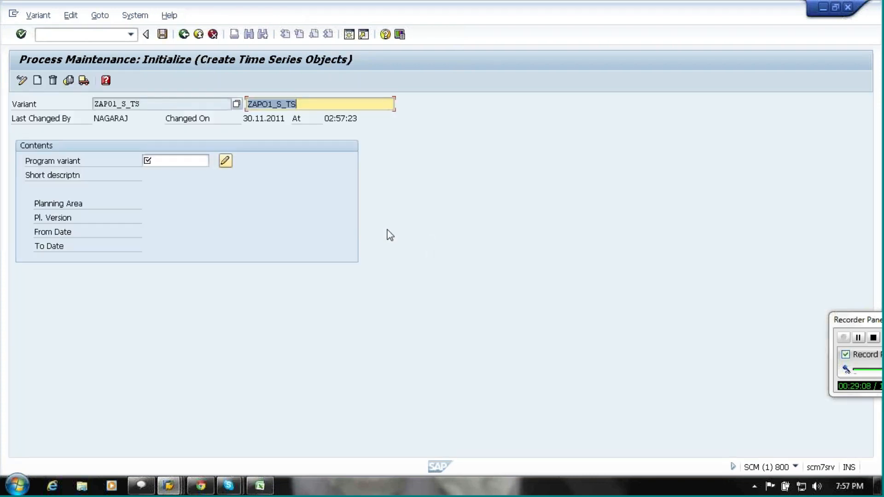
Assign program variant ZAPO1 to the time series initialization variant.
click(169, 164)
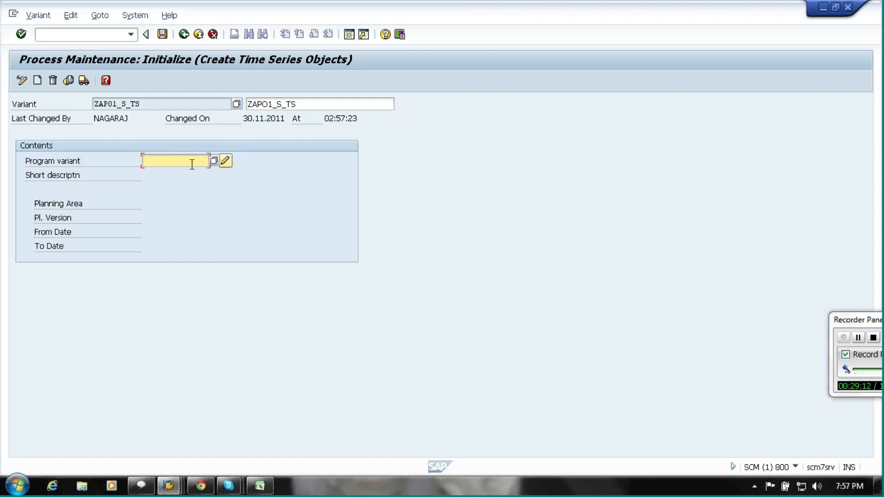
click(214, 161)
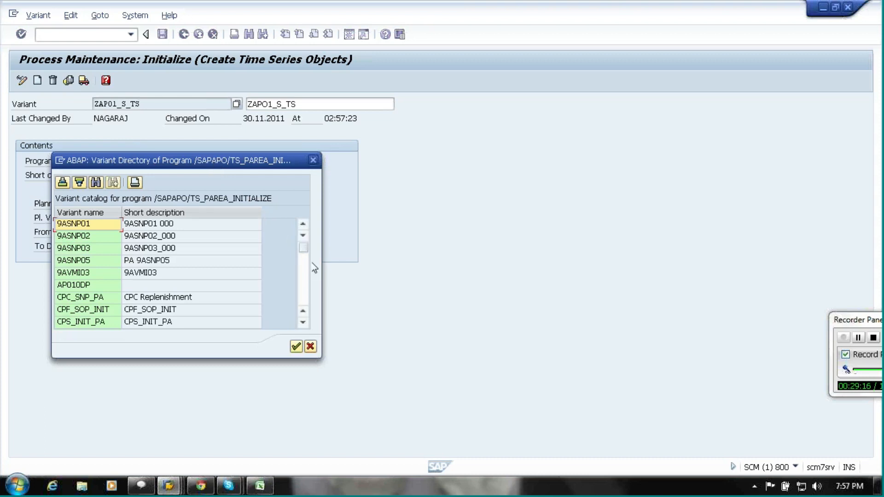
drag(304, 248, 304, 313)
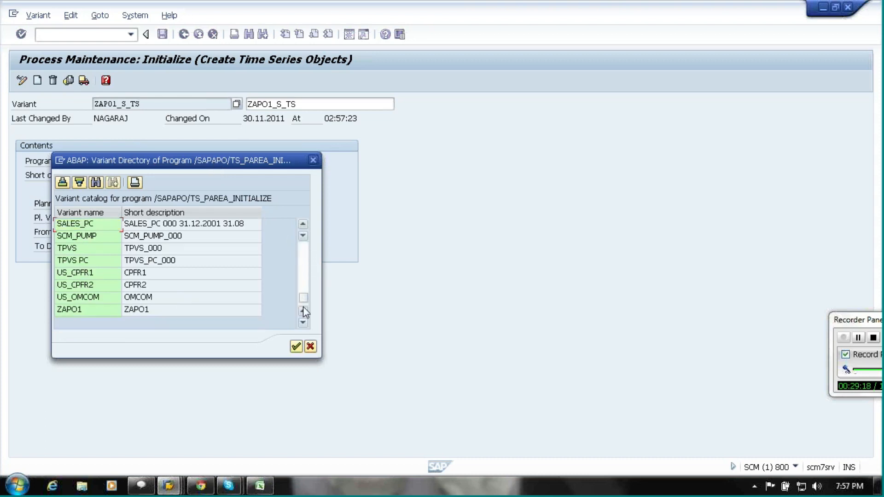
click(170, 309)
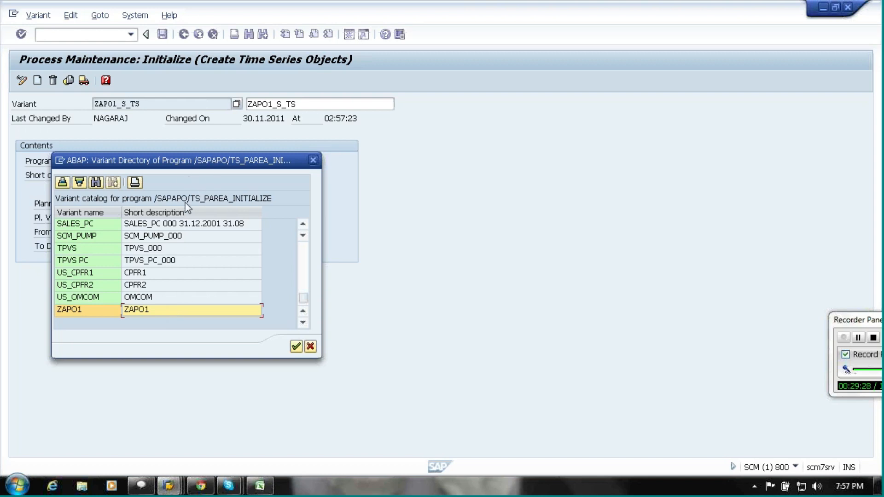
double_click(145, 313)
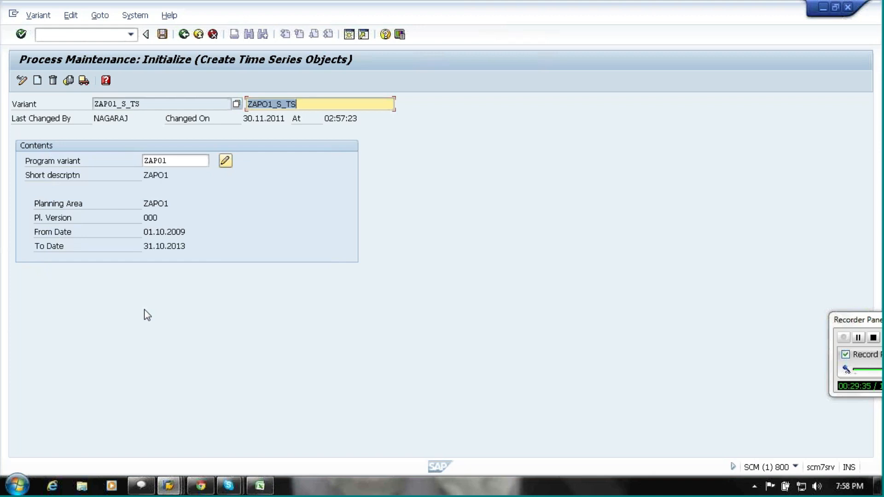
Review the values of program variant ZAPO1, including its planning area, planning version and global period, and return to the process variant.
click(225, 160)
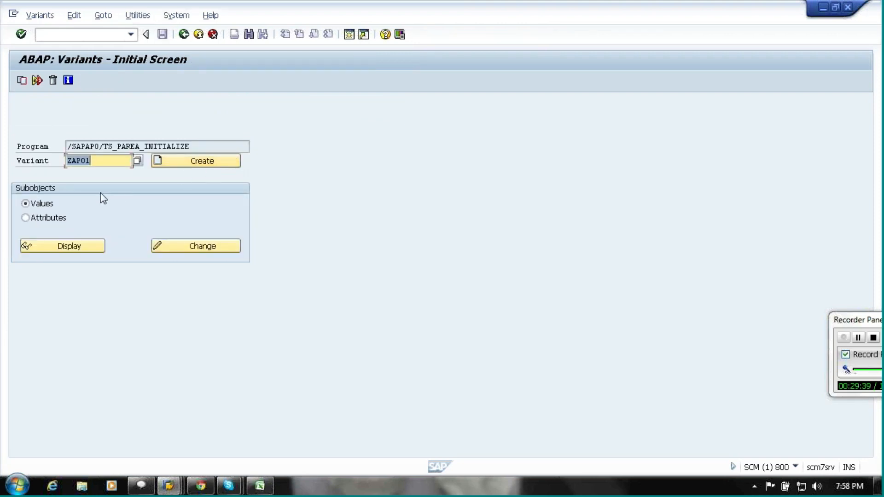
click(158, 246)
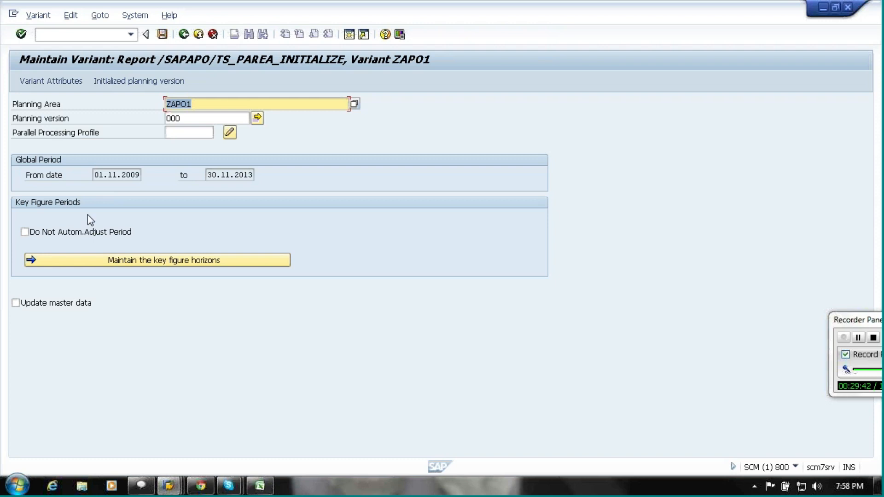
click(183, 35)
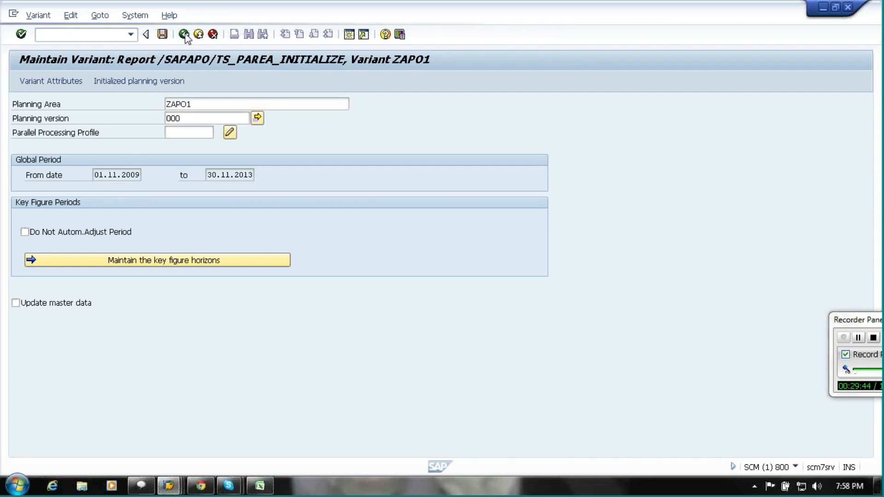
click(184, 35)
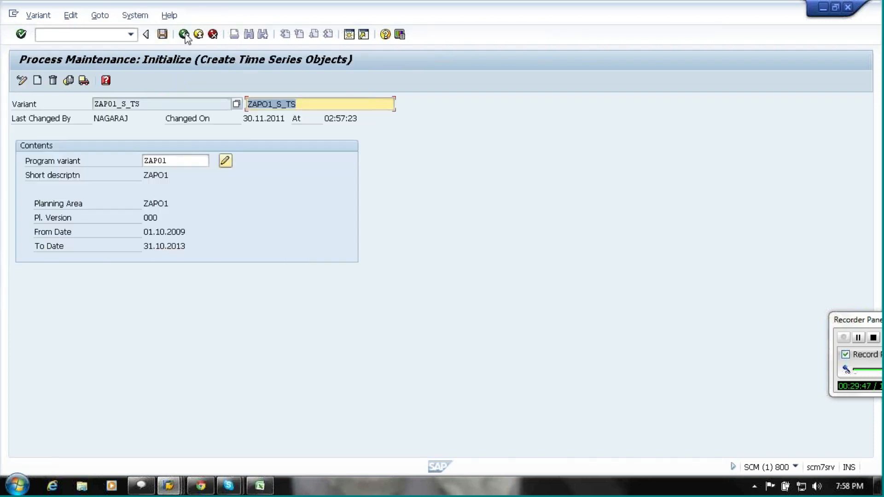
Save variant ZAPO1_S_TS as a local object and insert the Initialize process into the chain.
click(163, 34)
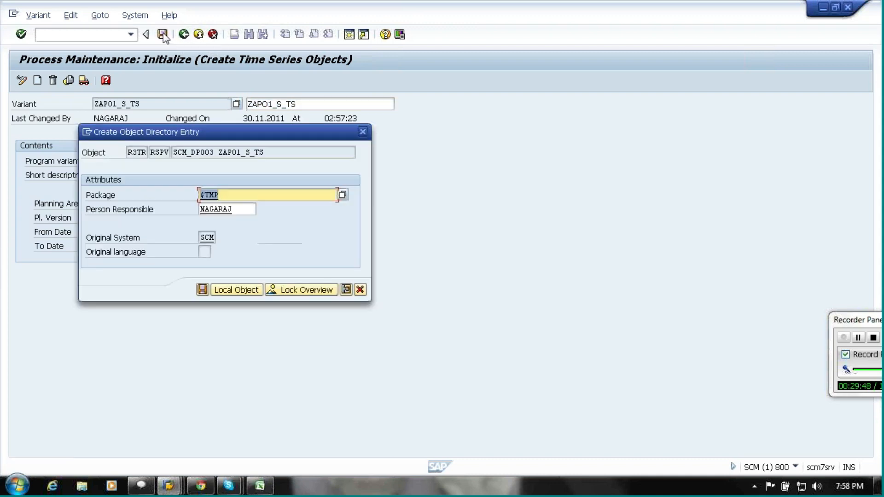
click(228, 290)
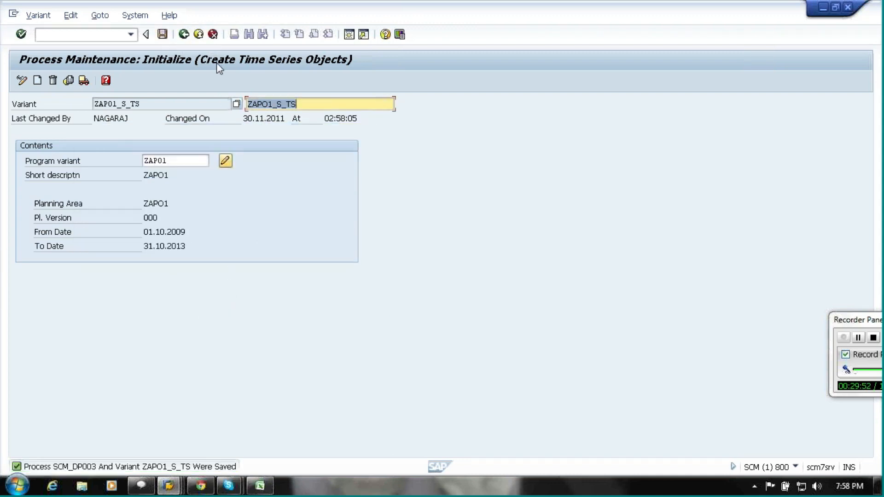
click(186, 35)
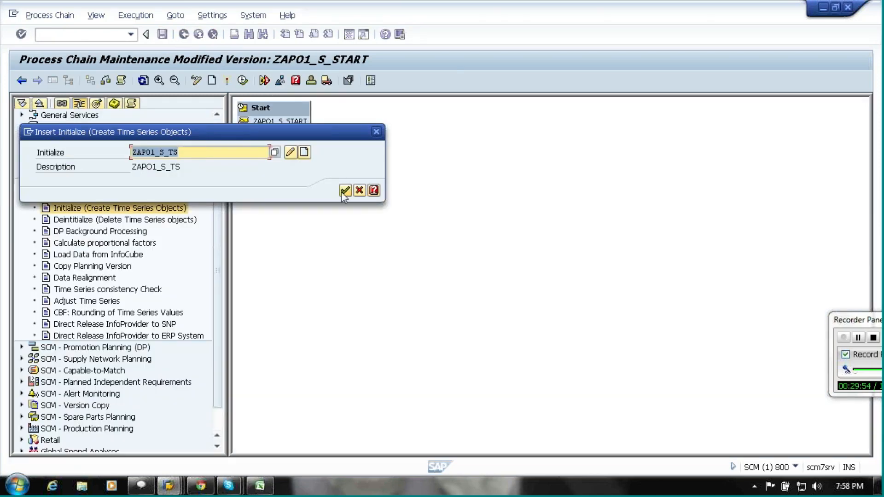
click(343, 190)
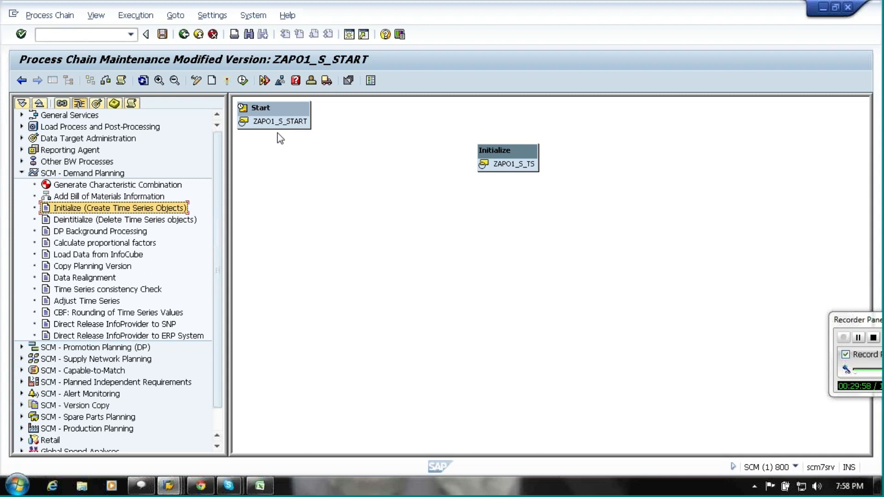
Link the Start process to the Initialize process and refresh the chain so the nodes are arranged in sequence.
click(277, 129)
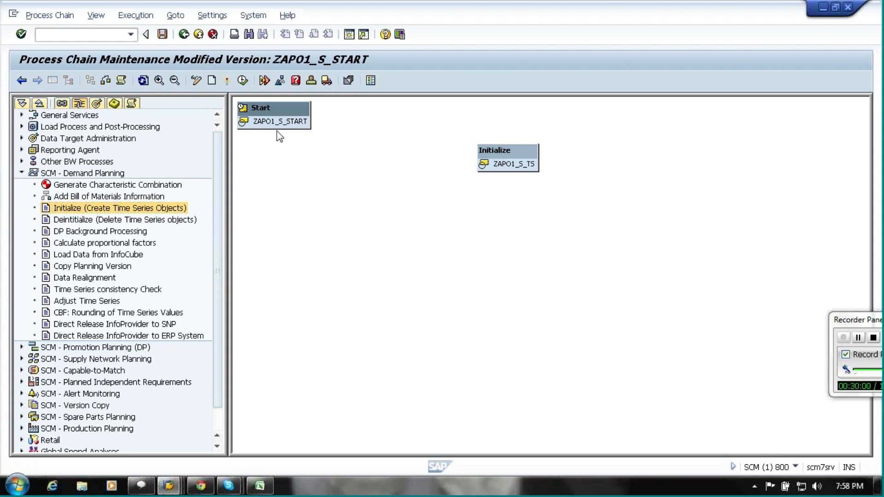
mouse_move(277, 126)
mouse_down()
mouse_move(390, 121)
mouse_move(511, 148)
mouse_up()
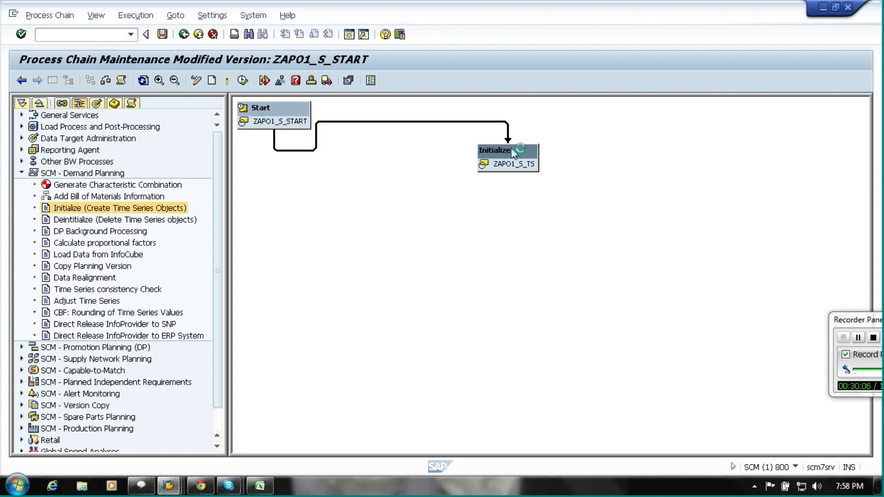
click(145, 81)
click(143, 81)
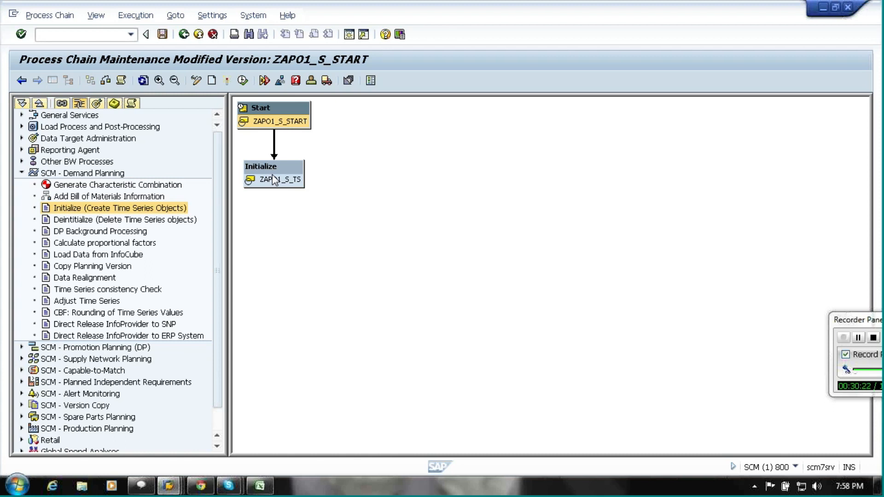
Add a Time Series consistency Check process to the chain and create its process variant ZAPO1_S_CC with the long description ZAPO1_S_CC.
click(139, 292)
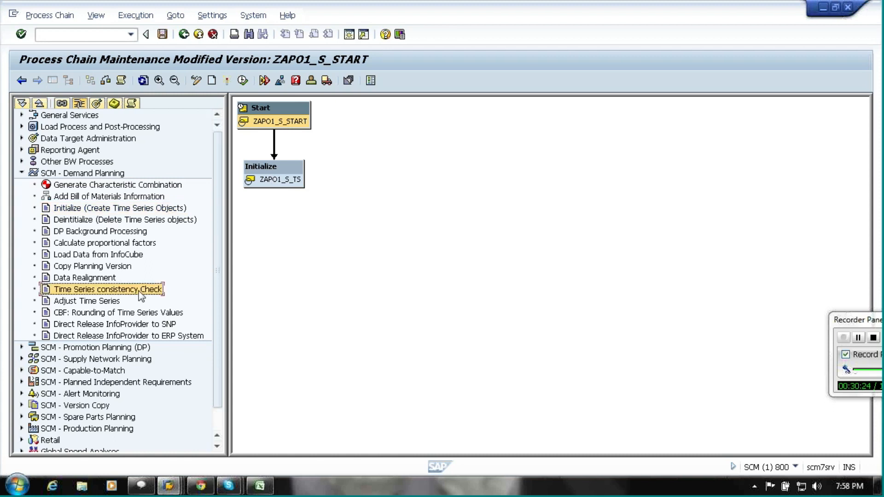
drag(136, 294, 439, 197)
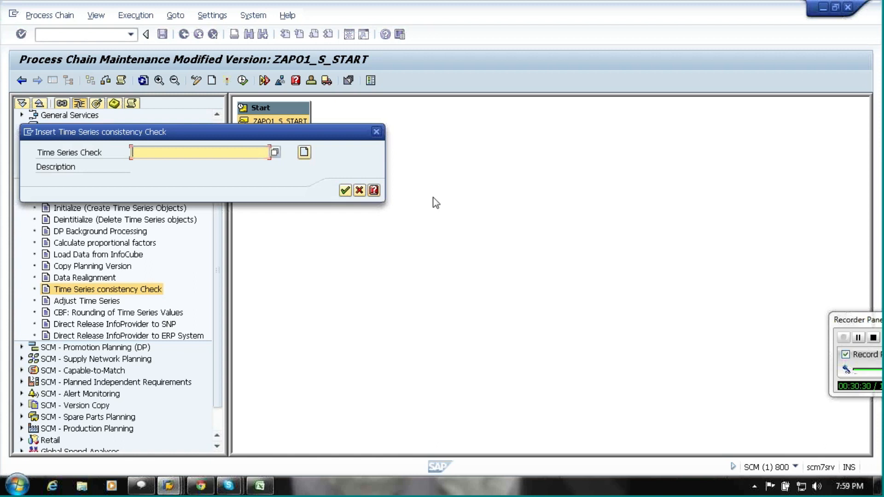
text(ZAP01)
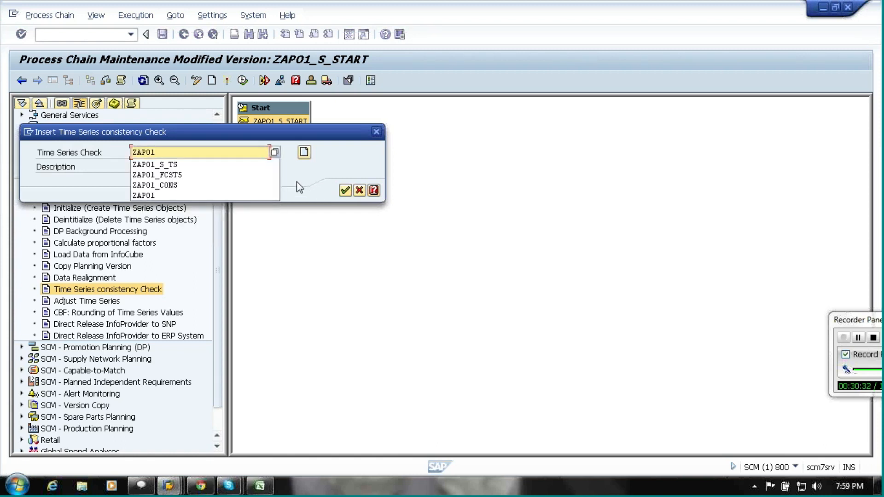
key(Down)
key(Return)
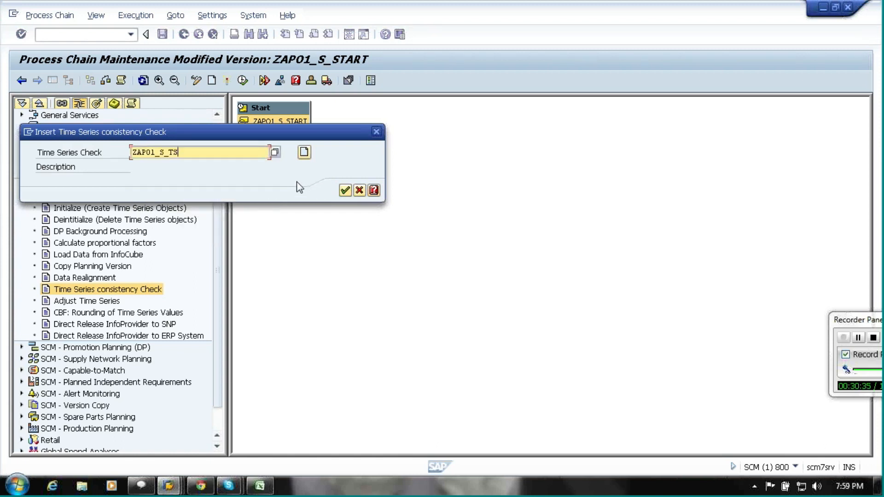
key(BackSpace)
key(BackSpace)
text(CC)
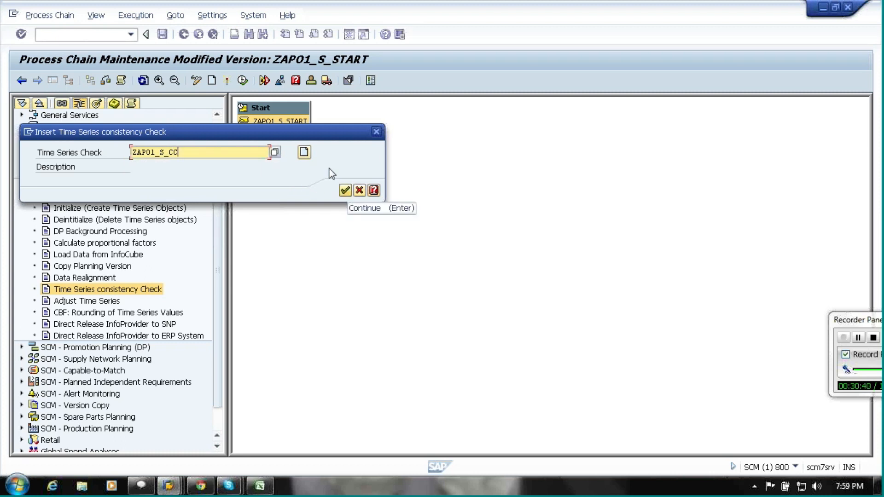
click(304, 152)
text(ZAP01)
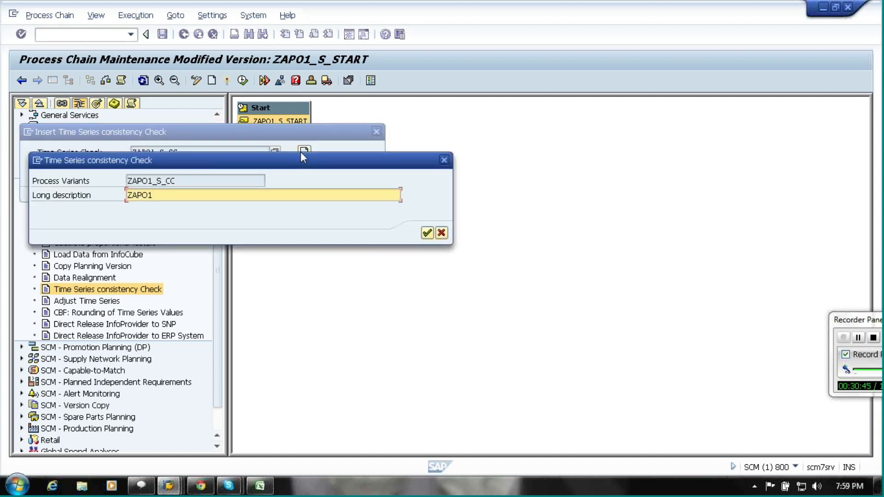
text(_S_CC)
click(427, 234)
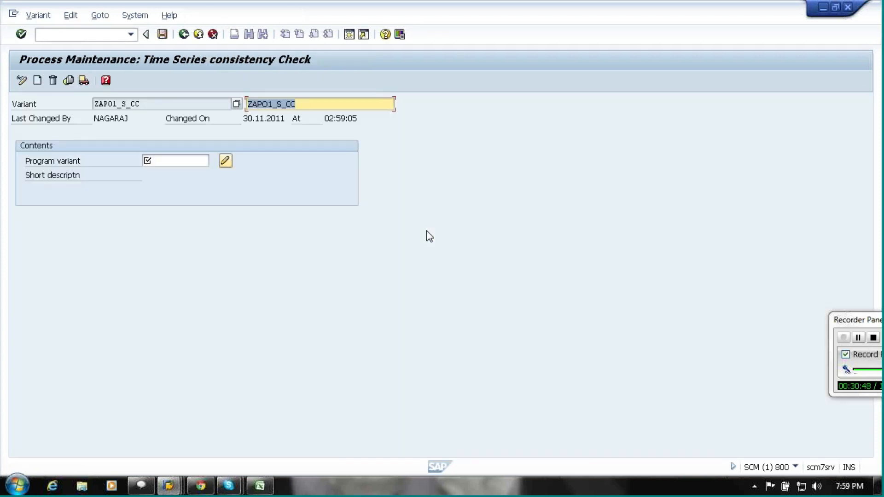
Assign program variant ZAPO1_CONCHECK to the time series consistency check variant.
click(209, 162)
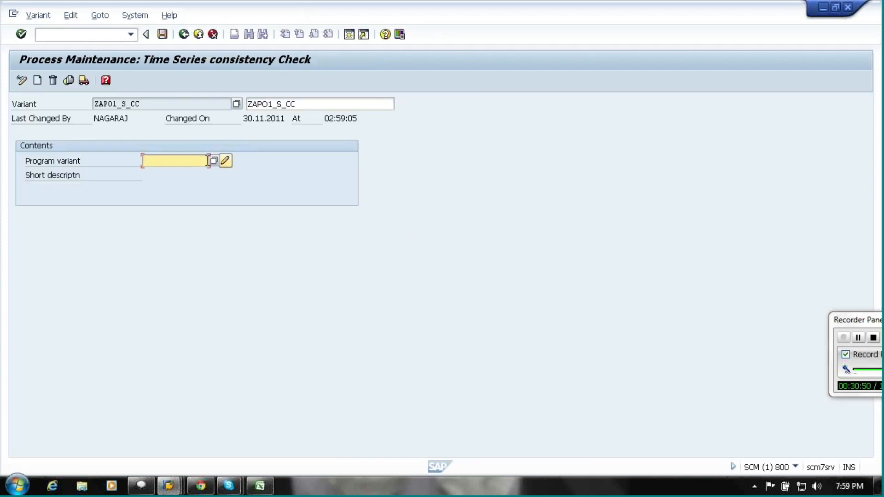
key(F4)
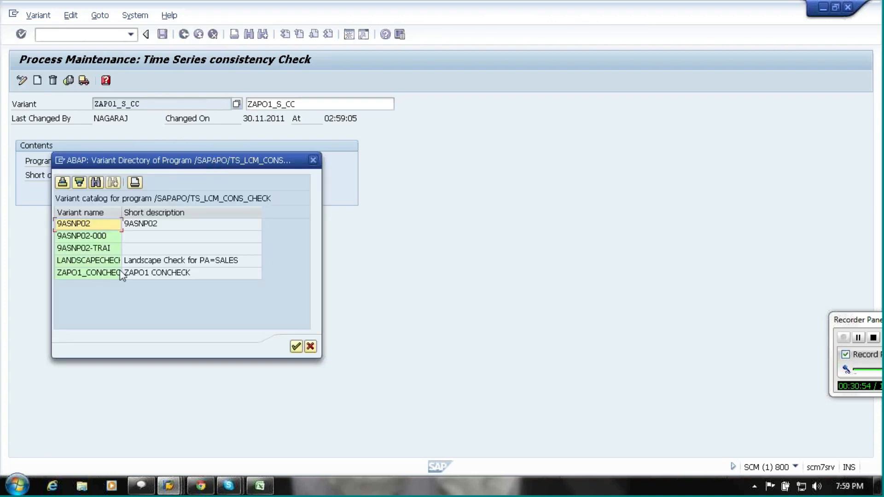
click(106, 276)
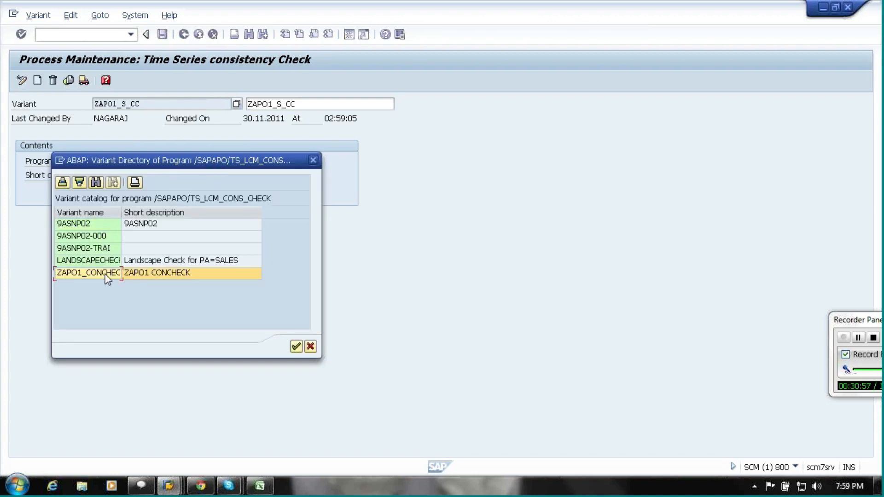
double_click(104, 273)
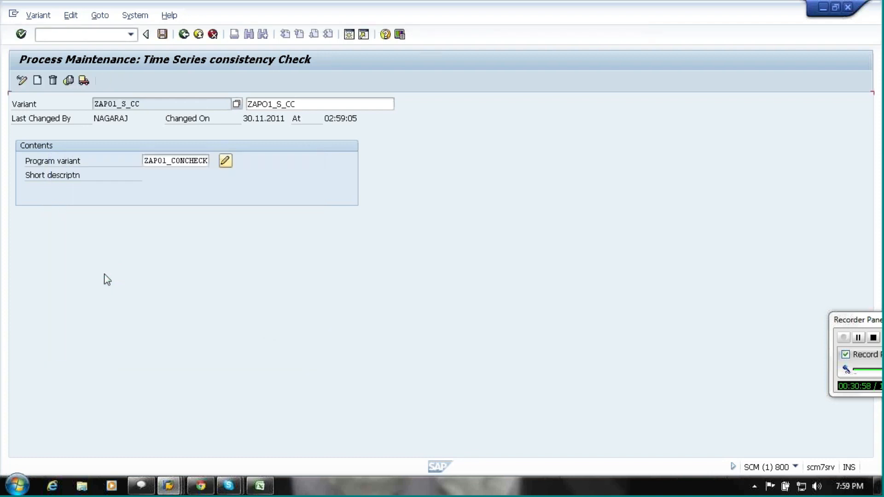
Save variant ZAPO1_S_CC as a local object and insert the Time Series Check process into the chain.
click(163, 34)
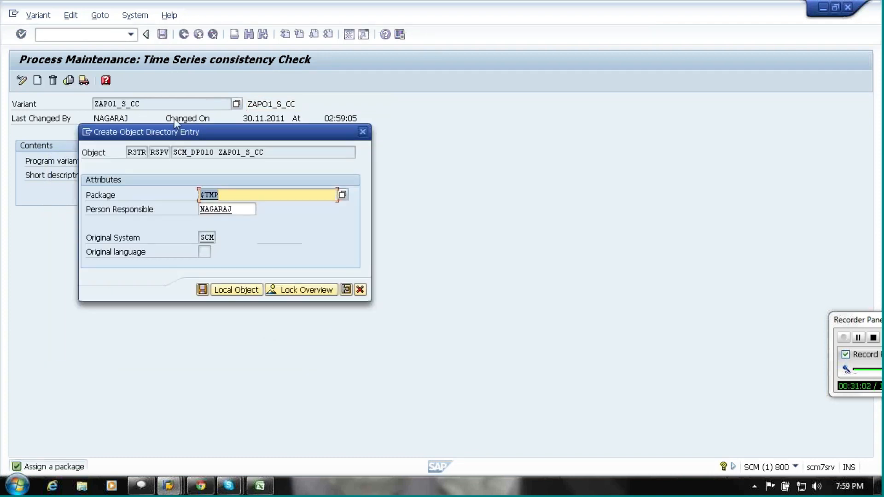
click(227, 289)
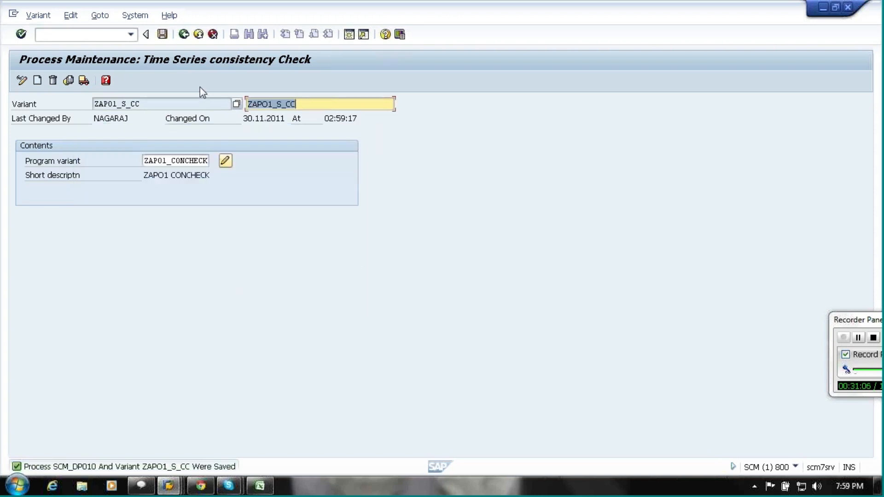
click(184, 34)
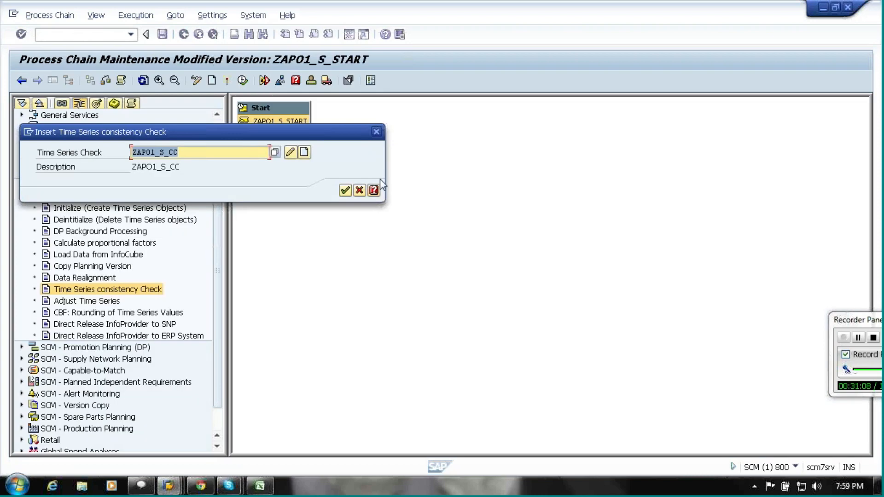
click(346, 190)
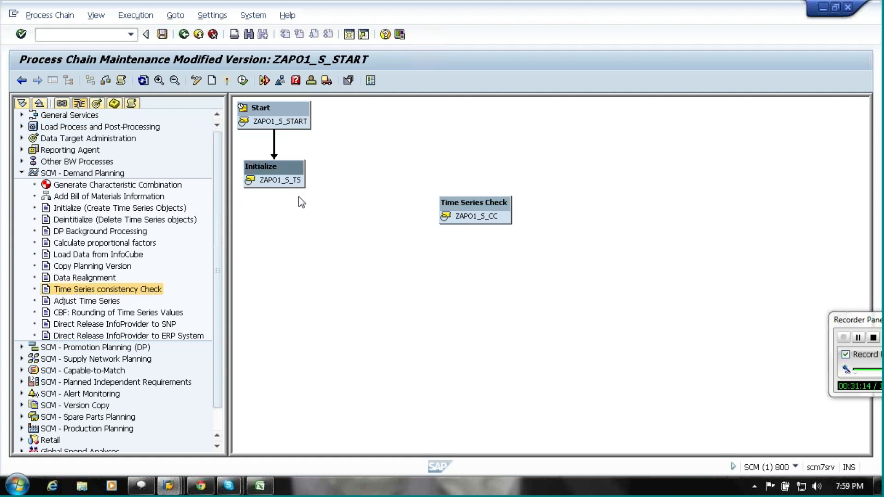
Link the Initialize process to the Time Series Check with the successful condition and refresh the chain layout.
mouse_move(286, 182)
mouse_down()
mouse_move(311, 194)
mouse_move(417, 168)
mouse_move(487, 190)
mouse_move(488, 202)
mouse_up()
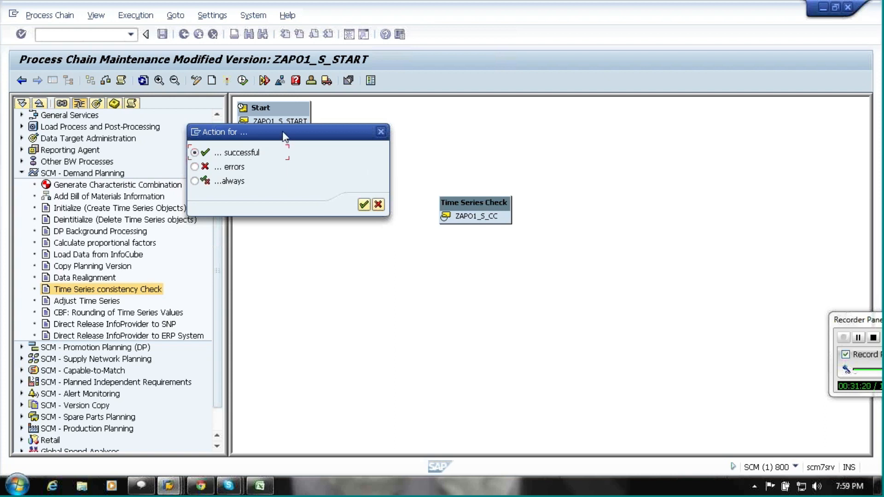
drag(545, 142, 690, 138)
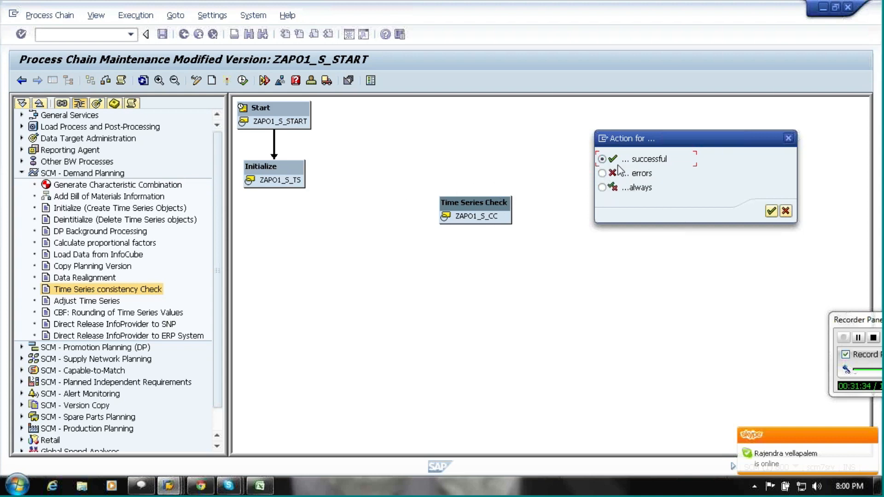
click(772, 214)
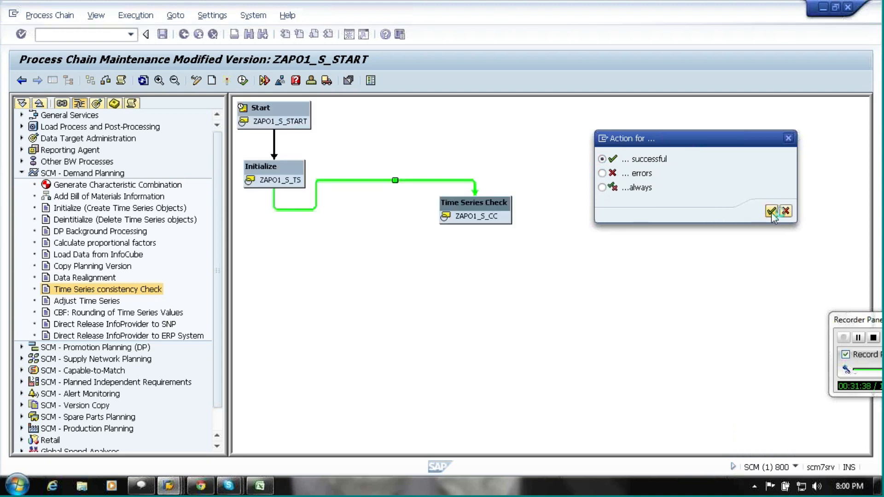
click(143, 81)
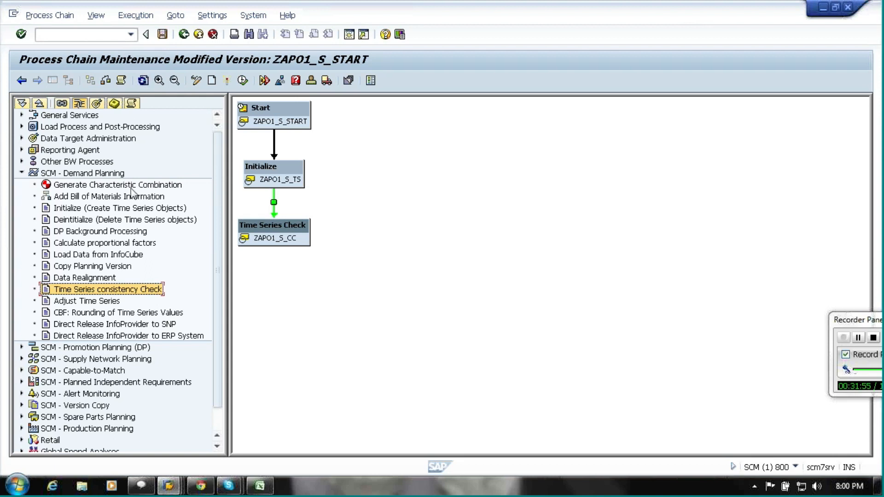
Examine the available process types for load processing, data target administration and SCM demand planning, including Generate Characteristic Combination and Load Data from InfoCube.
click(131, 187)
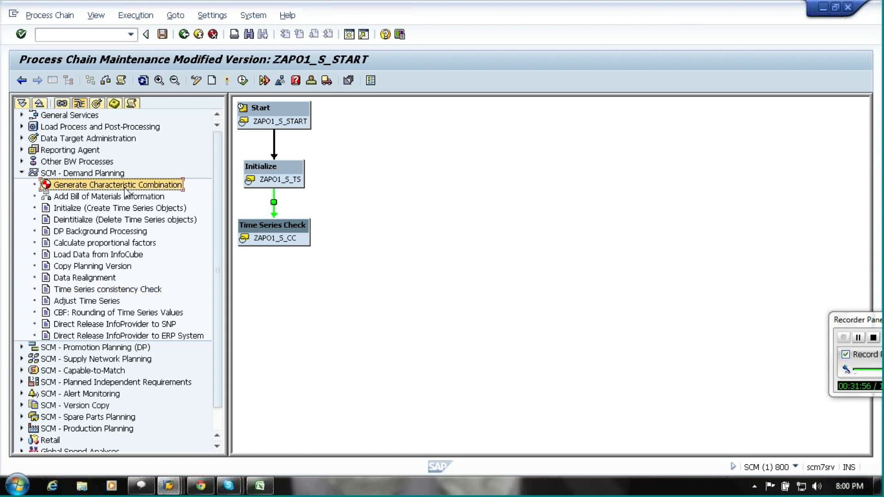
click(22, 127)
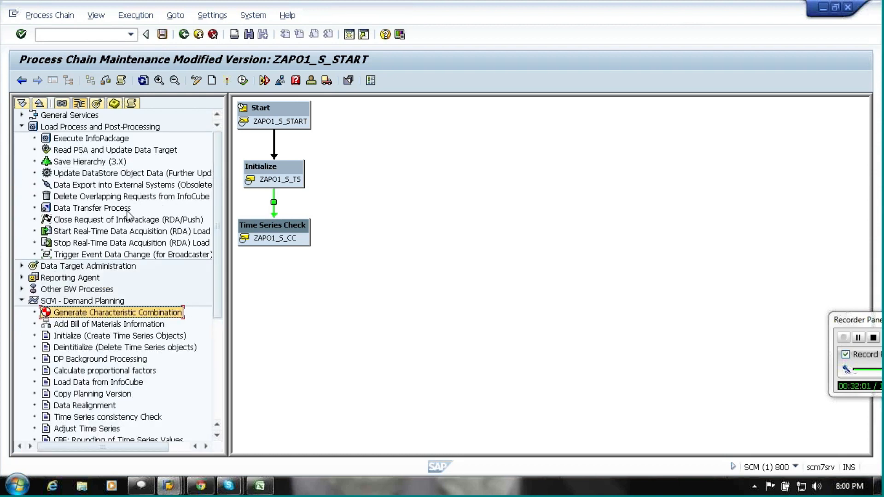
click(109, 139)
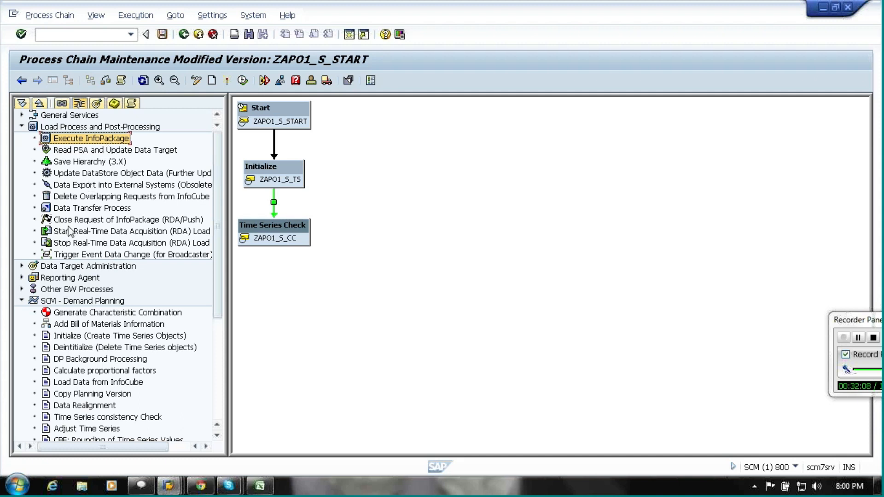
click(26, 267)
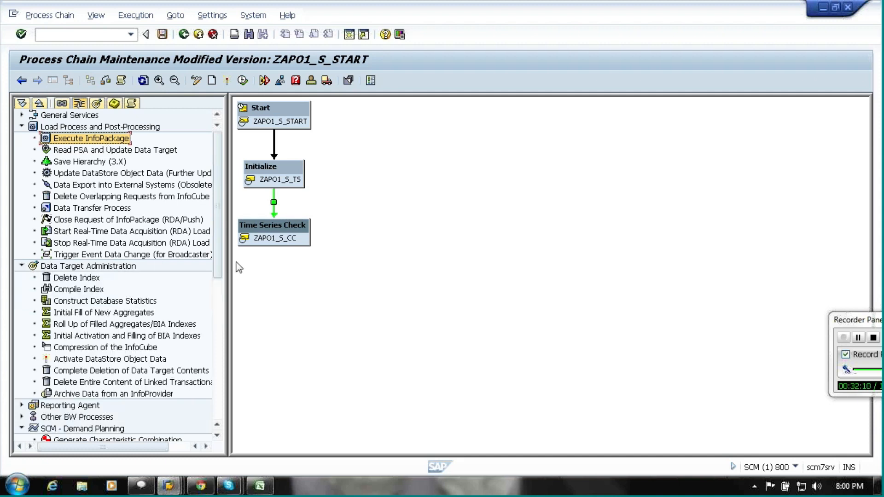
drag(219, 258, 219, 308)
click(105, 338)
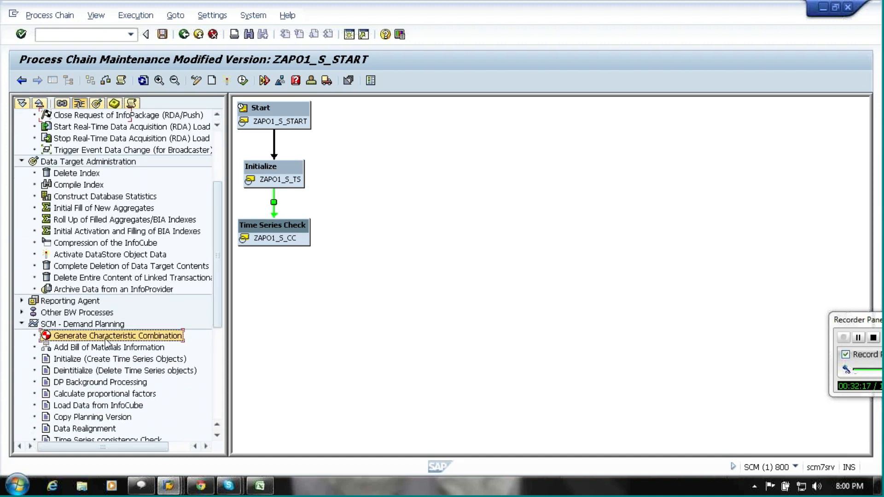
drag(217, 312, 223, 361)
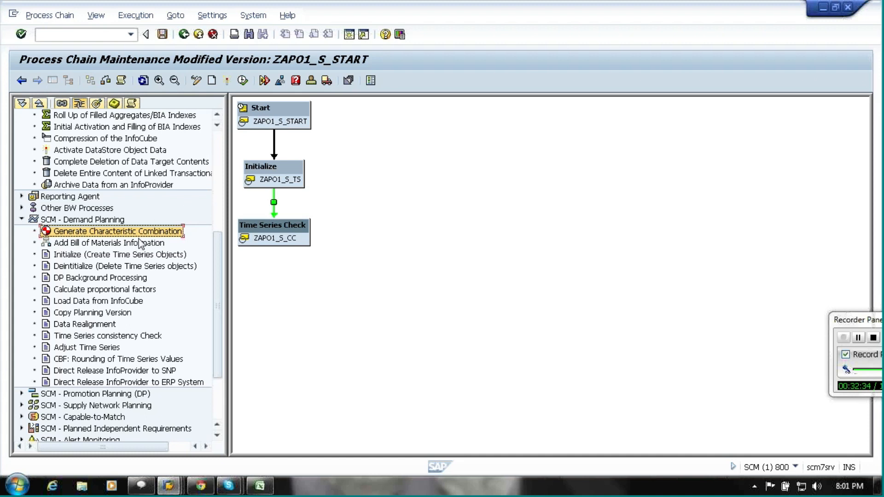
click(117, 302)
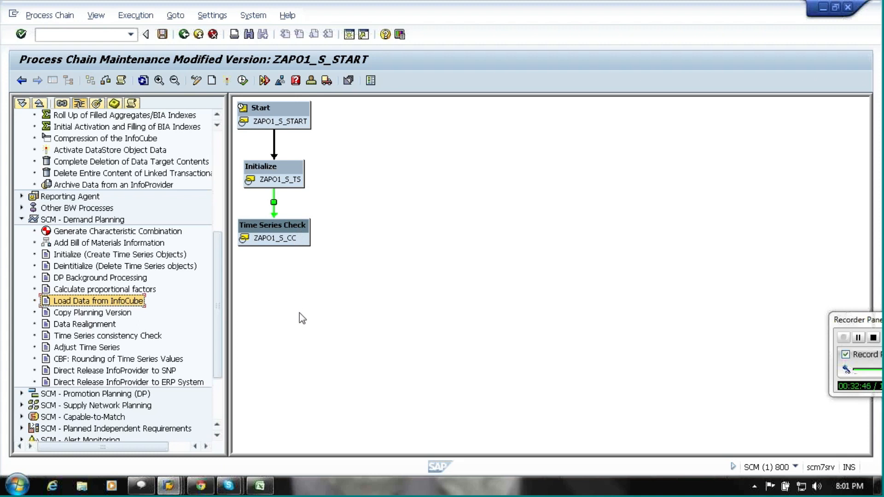
Insert a DP Background Processing process into the chain using the existing job ZAPO1_FCST.
click(115, 278)
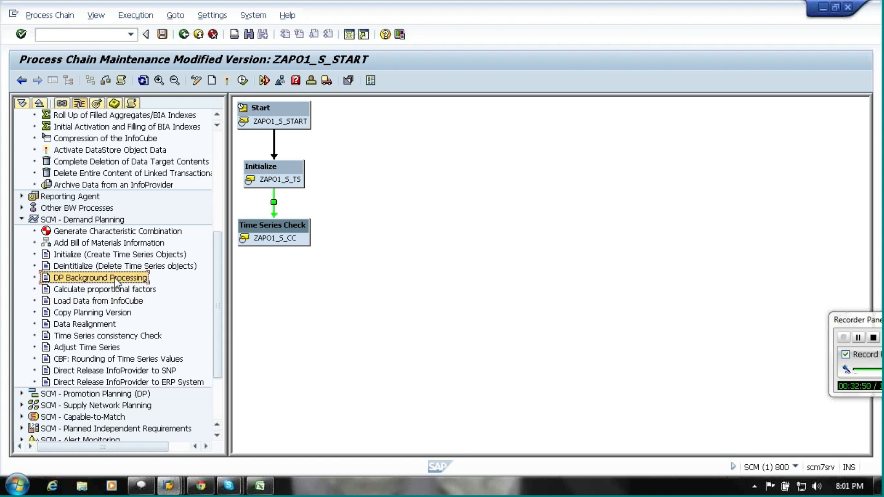
drag(115, 280, 564, 229)
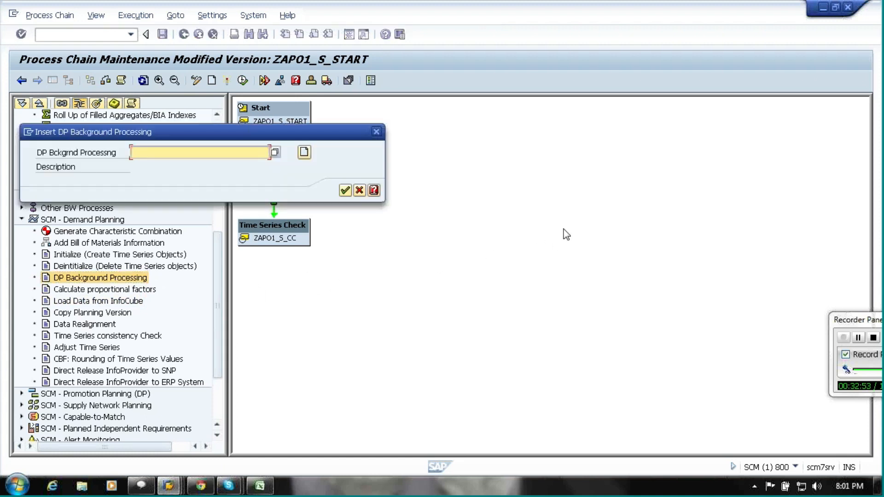
click(275, 152)
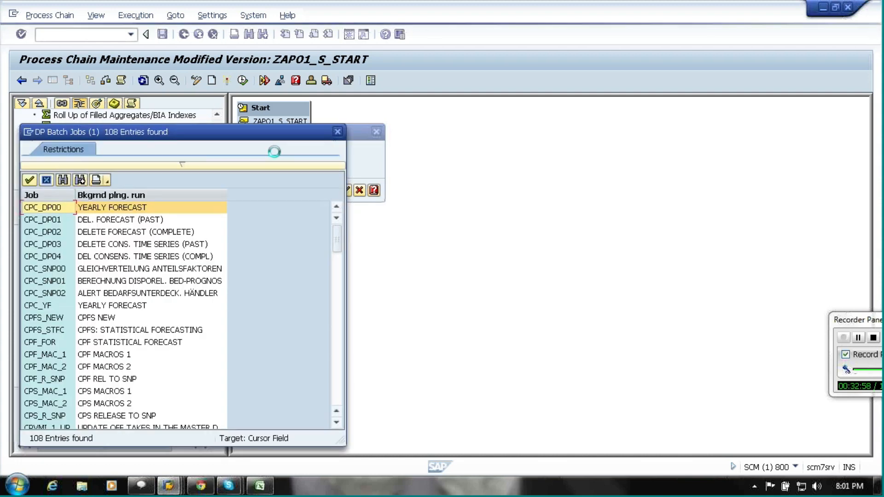
drag(338, 237, 337, 416)
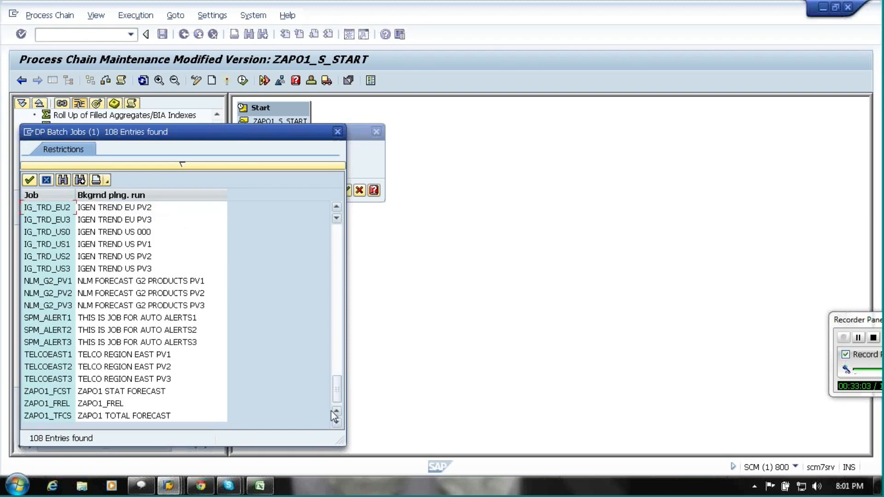
double_click(144, 391)
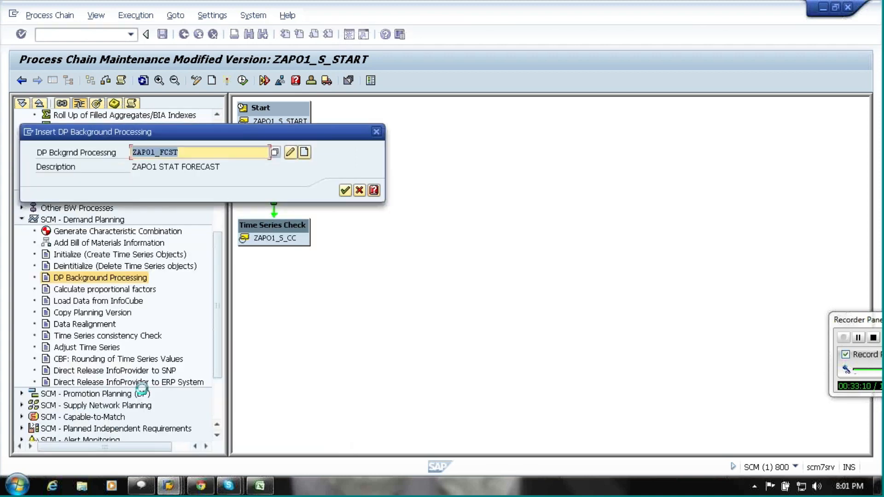
click(346, 190)
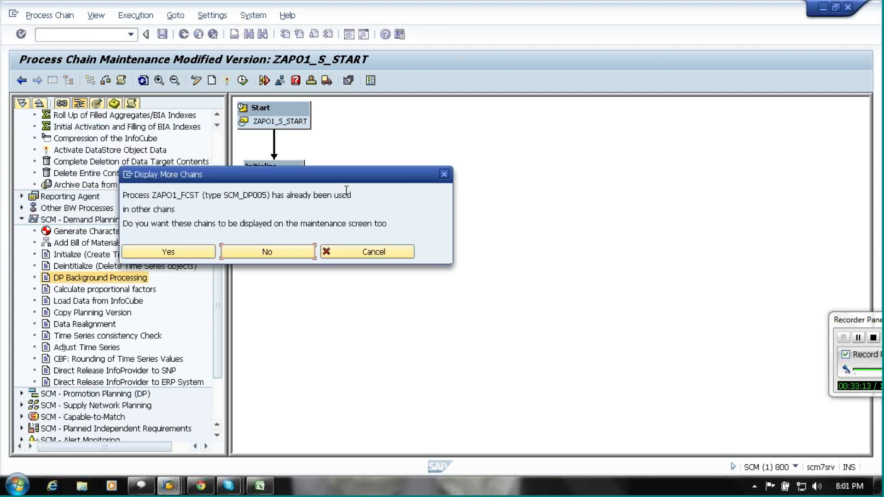
Display the other chains that use process ZAPO1_FCST as well, refresh the layout and select the ZAPO1 START node.
click(197, 252)
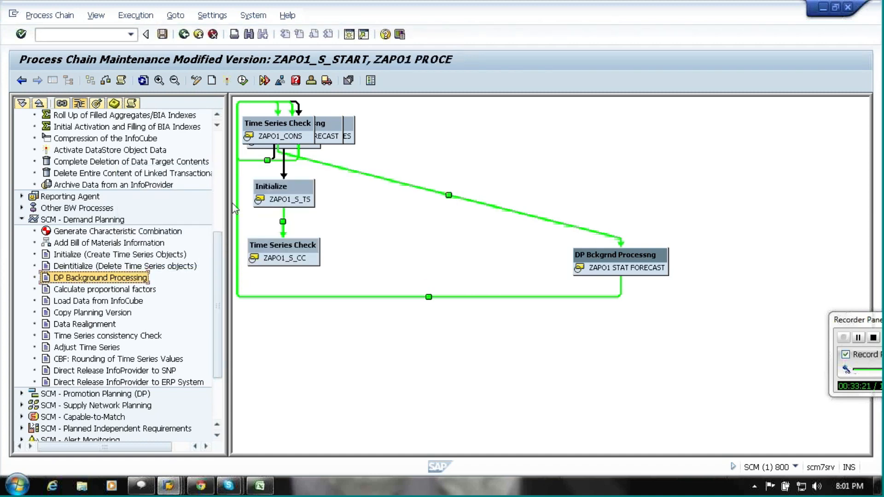
click(145, 83)
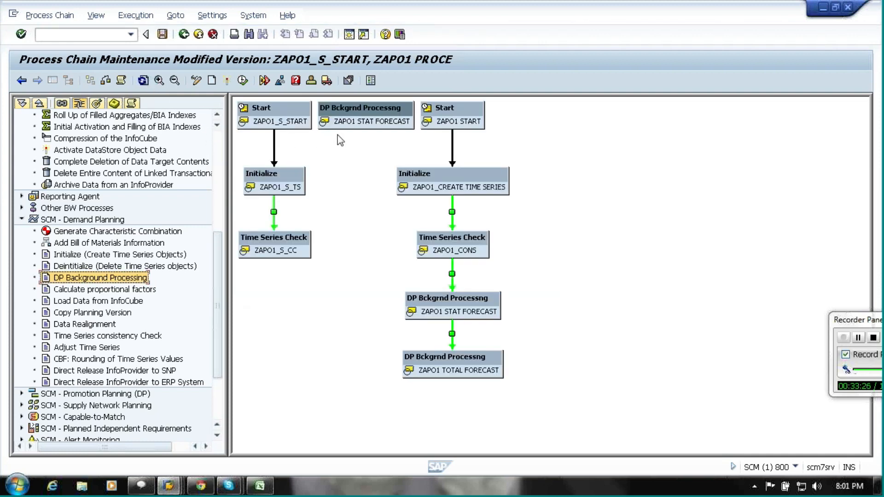
click(454, 116)
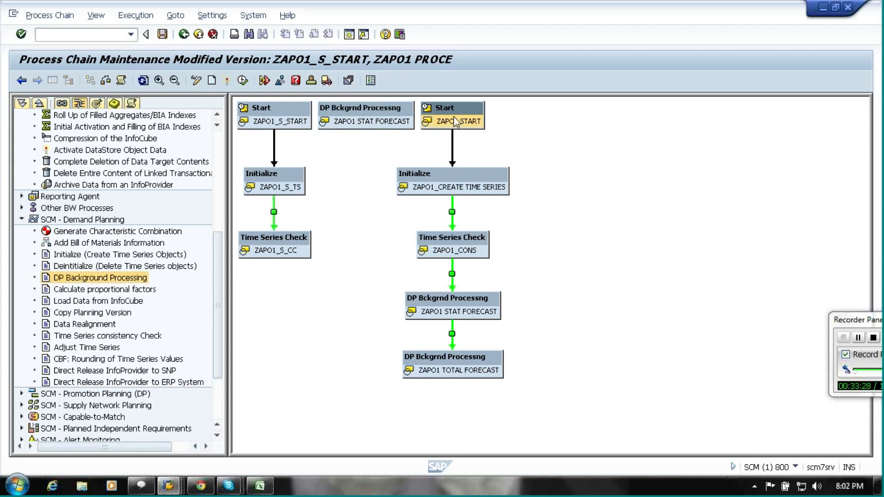
Remove the redundant Start process ZAPO1 START and the Initialize process ZAPO1_CREATE TIME SERIES from the chain.
right_click(453, 121)
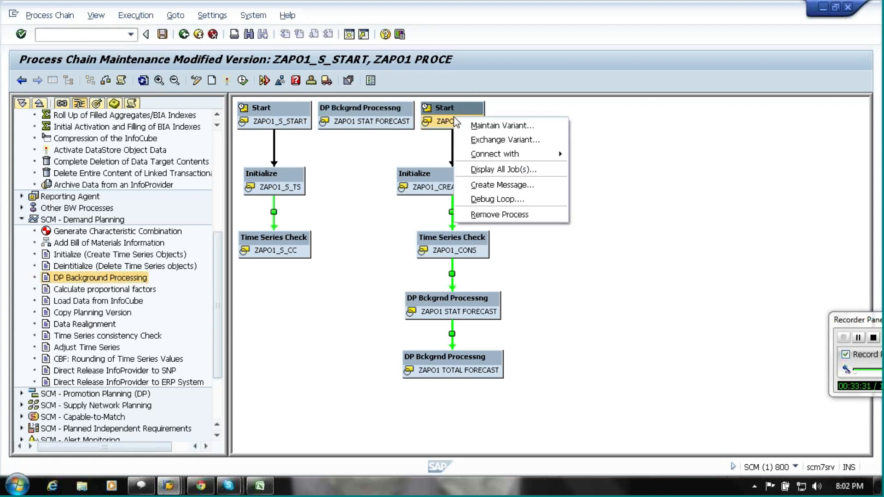
click(509, 215)
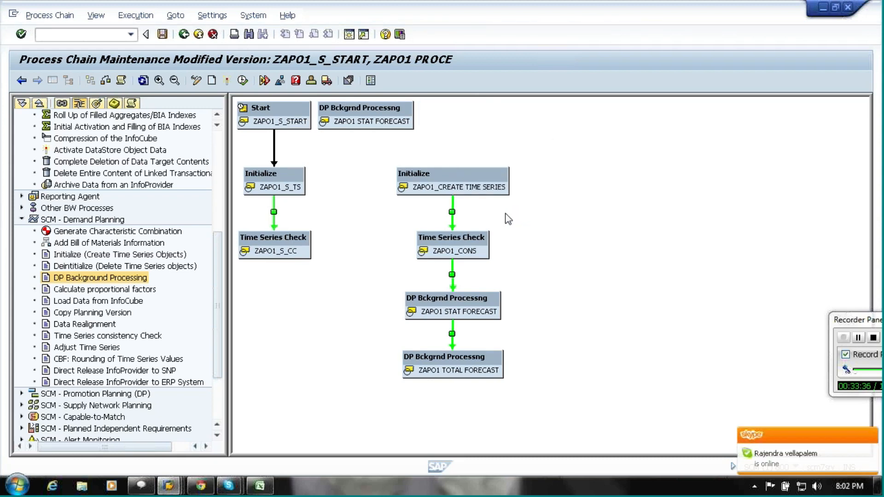
click(459, 189)
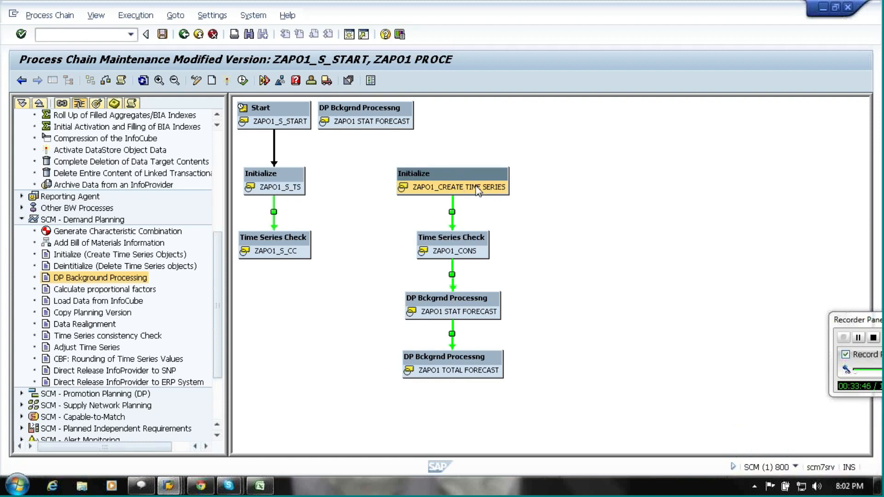
right_click(478, 190)
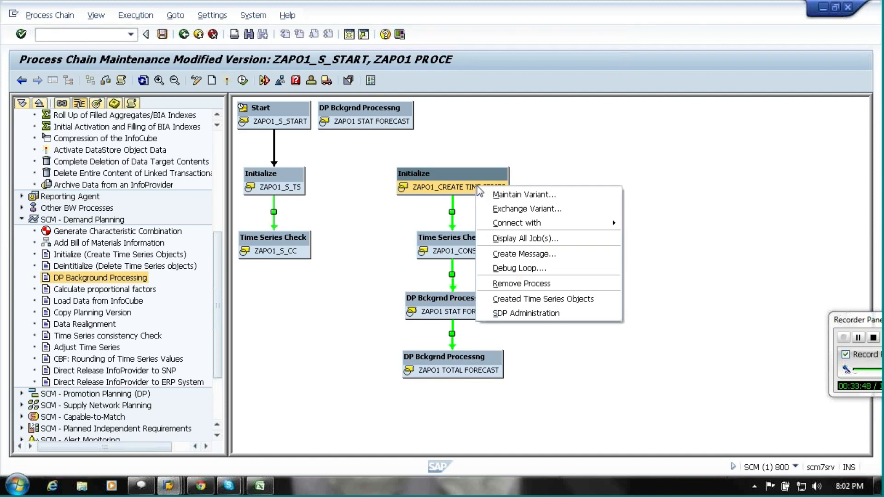
click(524, 284)
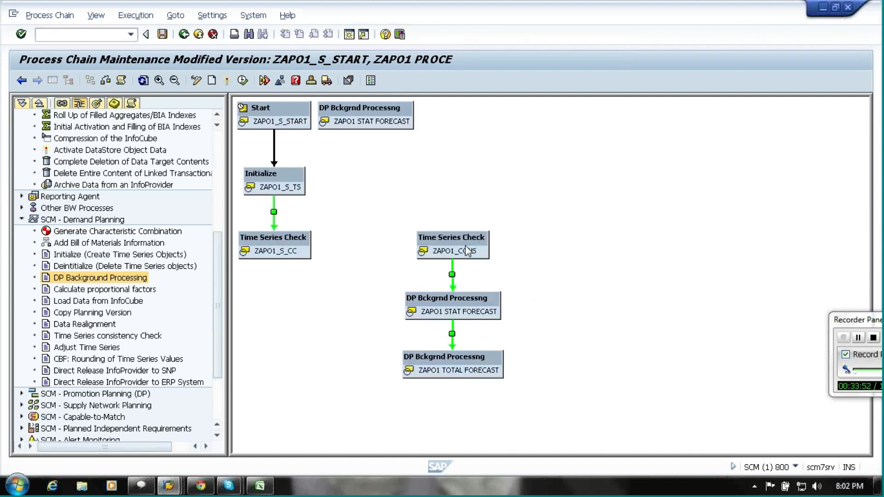
Remove the Time Series Check ZAPO1_CONS and its downstream DP Background Processing processes, including ZAPO1 TOTAL FORECAST, keeping the newly inserted ZAPO1 STAT FORECAST.
click(467, 251)
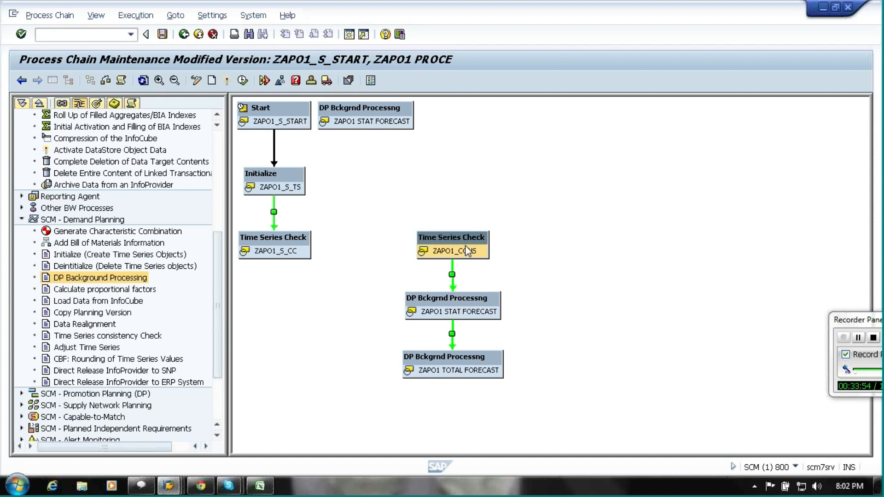
right_click(466, 250)
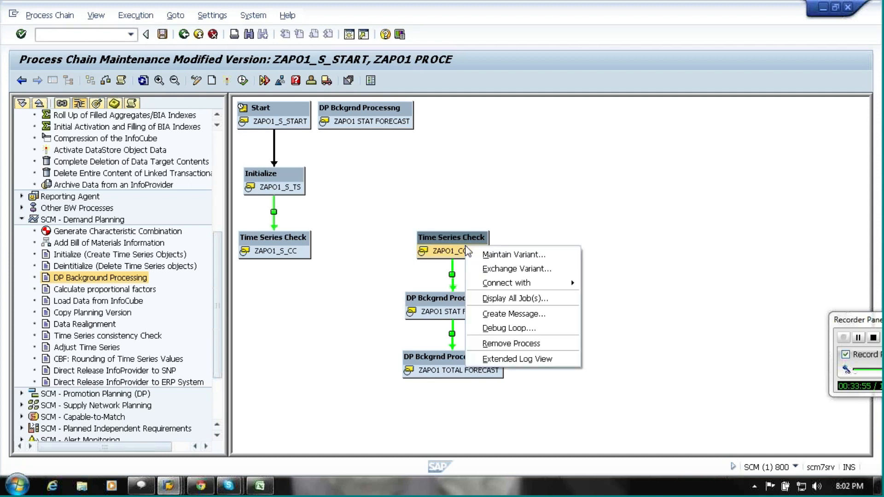
click(518, 345)
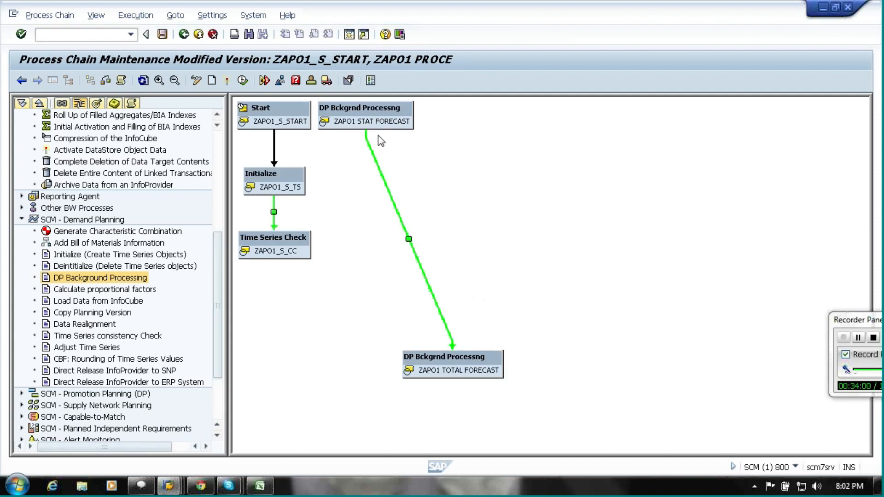
click(456, 374)
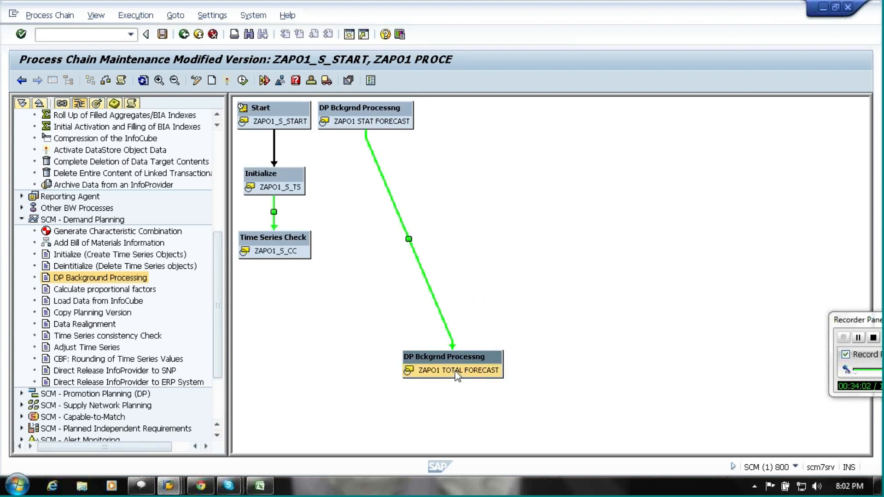
right_click(455, 371)
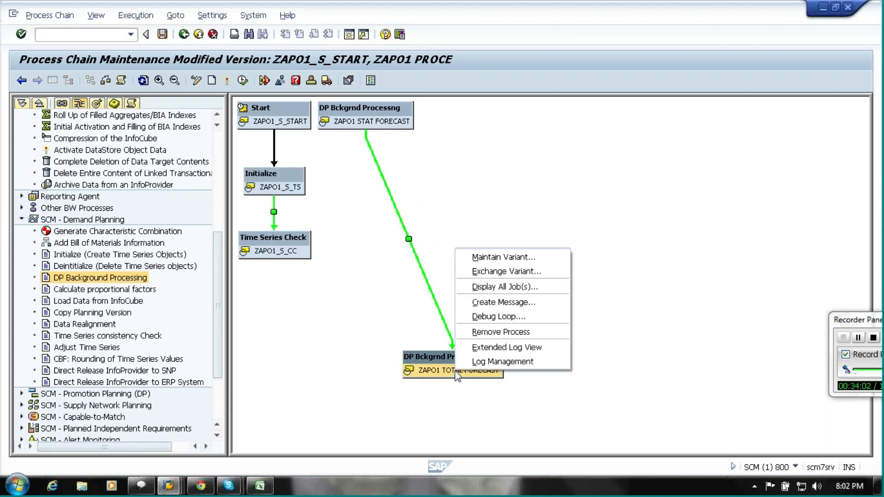
click(489, 332)
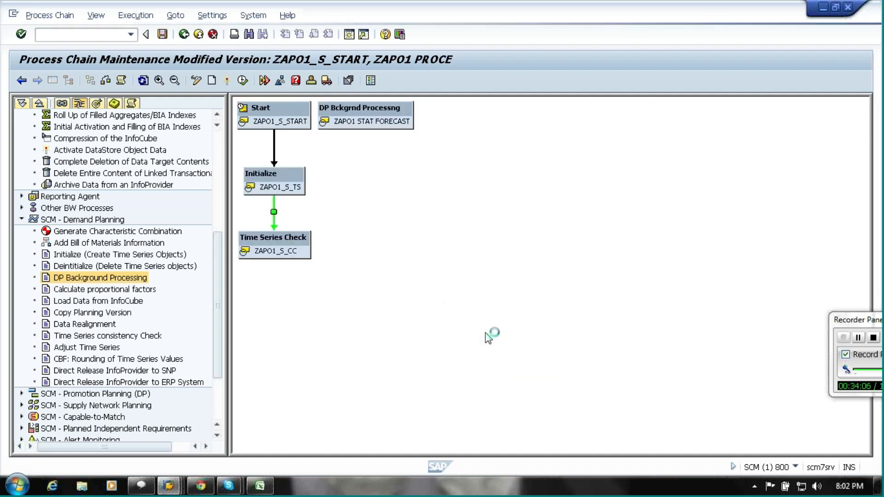
Link Time Series Check ZAPO1_S_CC to DP Background Processing ZAPO1 STAT FORECAST with the successful condition and refresh the layout.
drag(375, 113, 538, 214)
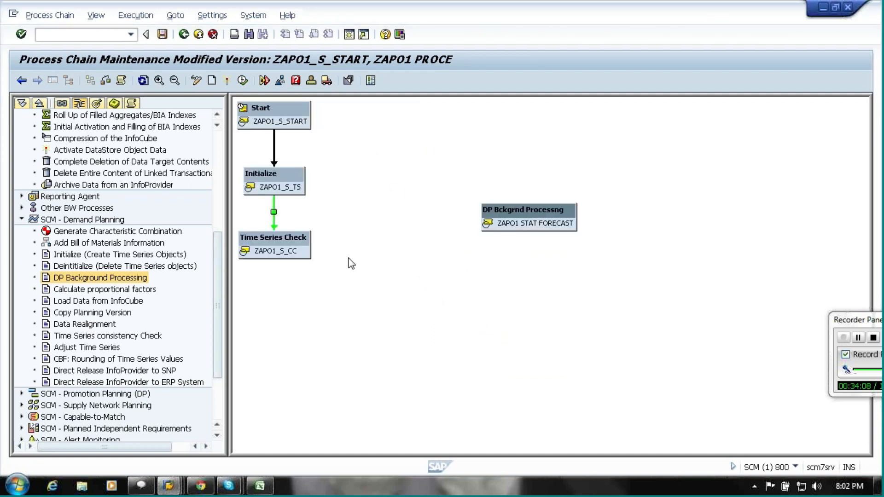
click(275, 257)
mouse_move(275, 257)
mouse_down()
mouse_move(519, 198)
mouse_move(513, 204)
mouse_up()
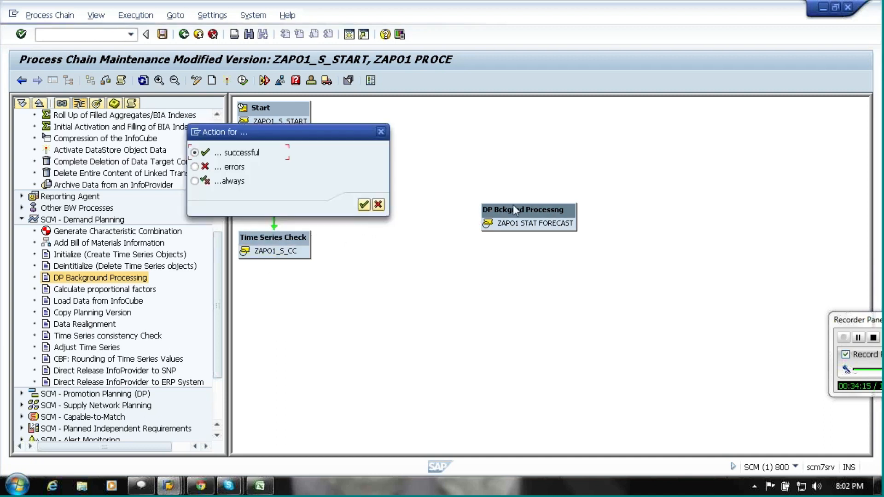
click(364, 204)
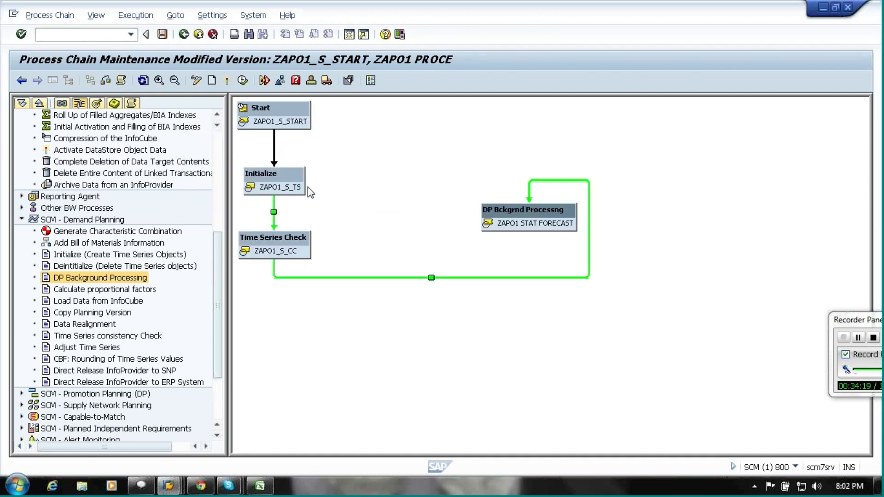
click(142, 82)
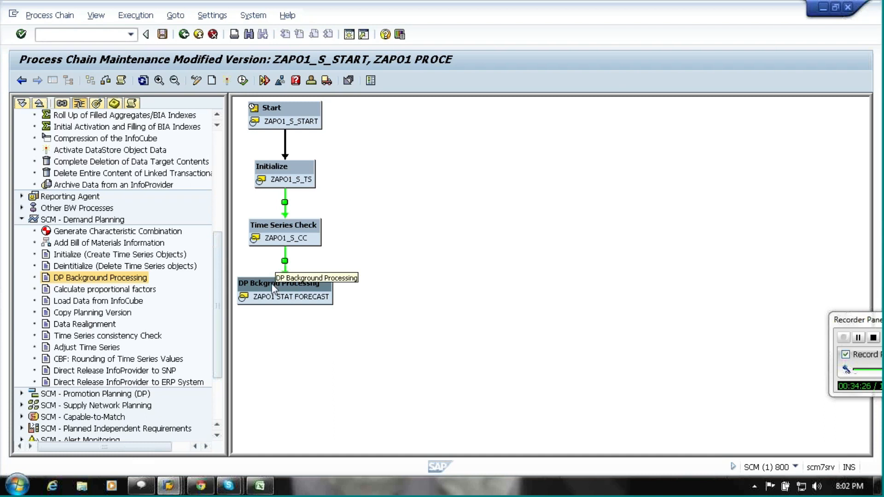
Examine the Calculate proportional factors process type and the General Services types, including AND (Last) and ABAP Program.
click(111, 290)
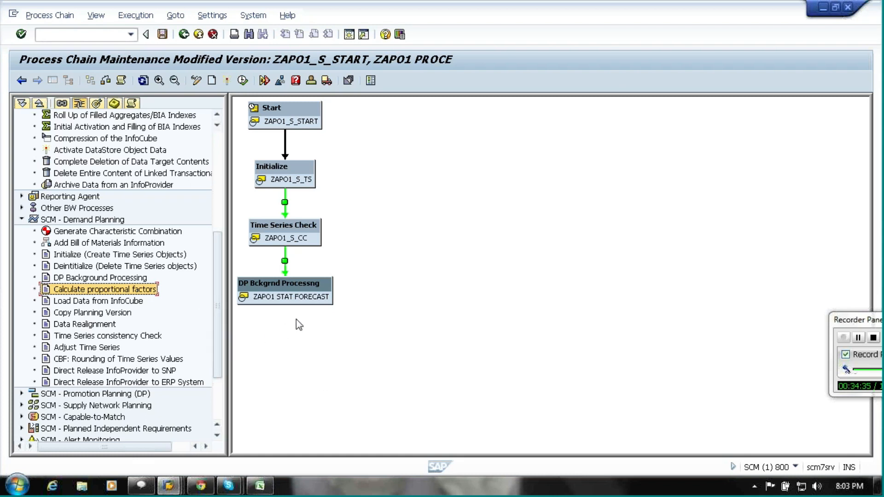
drag(223, 315, 219, 209)
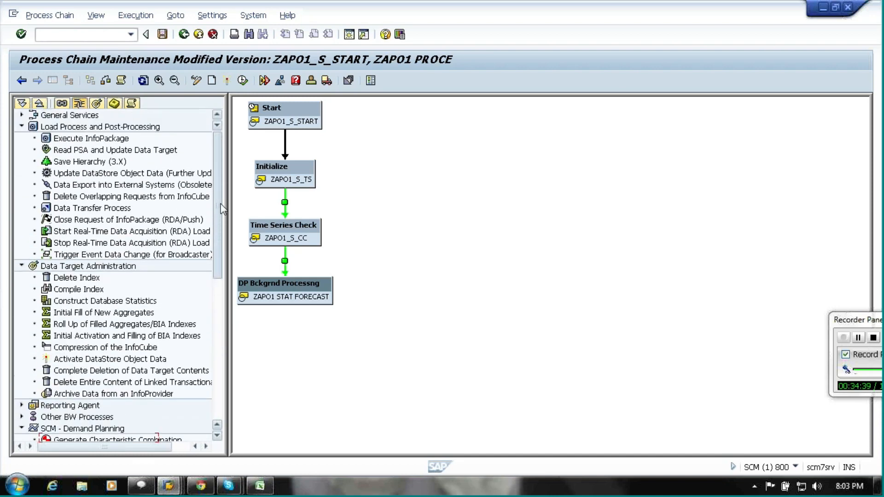
click(21, 115)
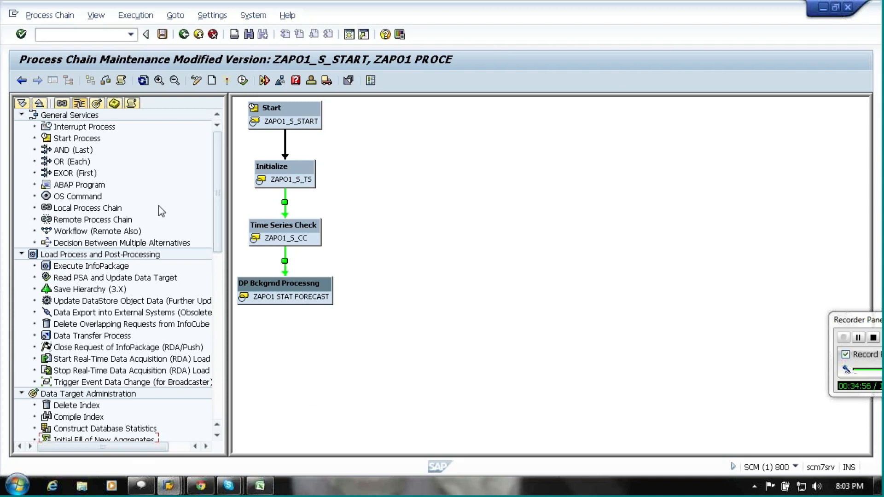
click(69, 150)
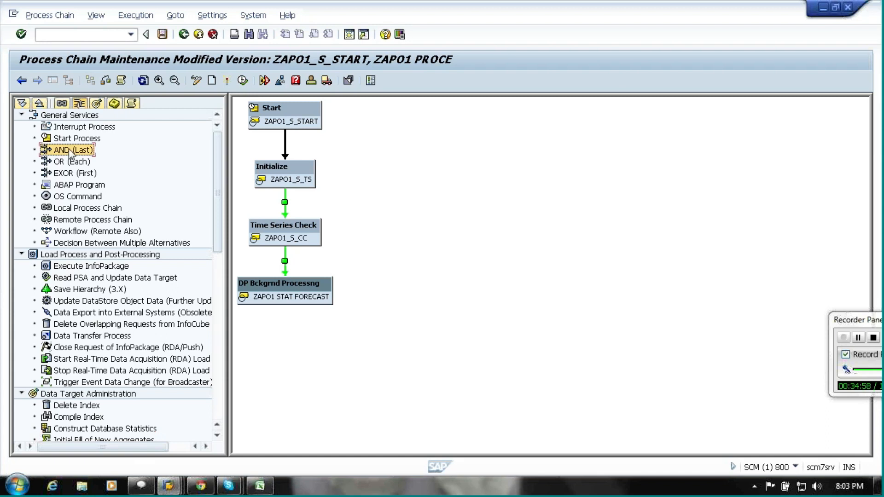
click(94, 188)
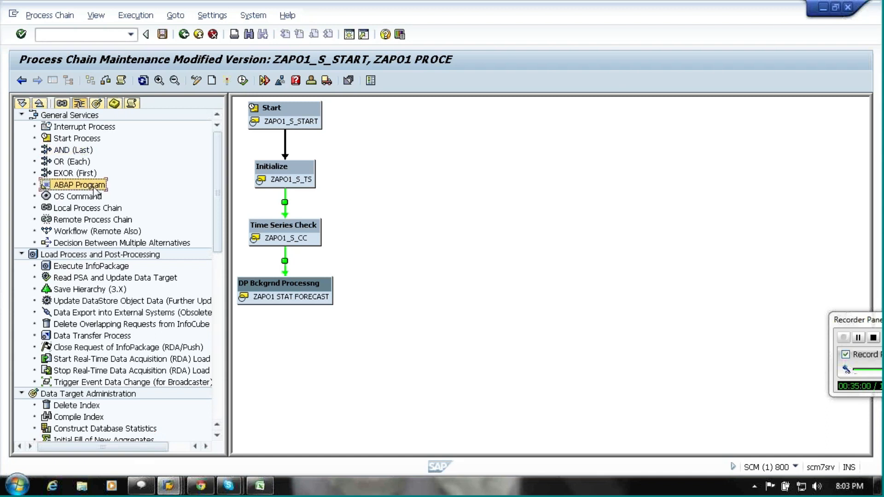
Start inserting a Remote Process Chain process, choosing ZAPO1 PROCESS CHAIN as the chain it belongs to.
click(97, 222)
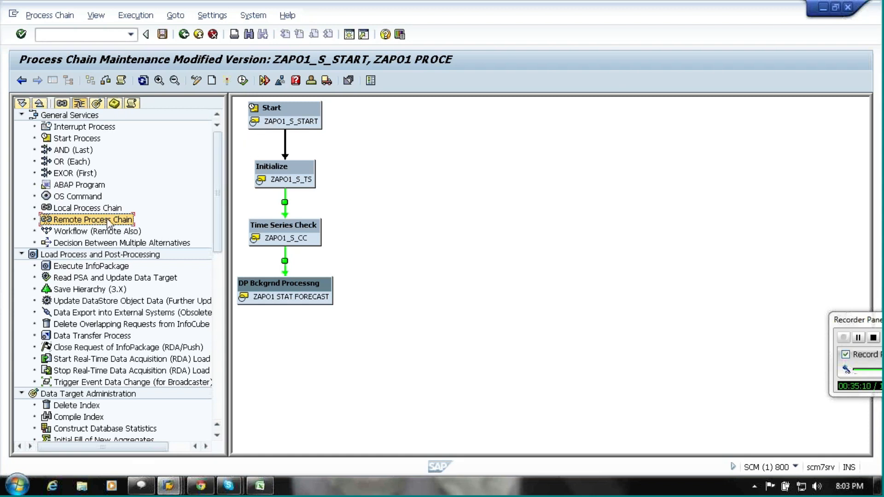
drag(108, 221, 367, 265)
drag(462, 254, 461, 253)
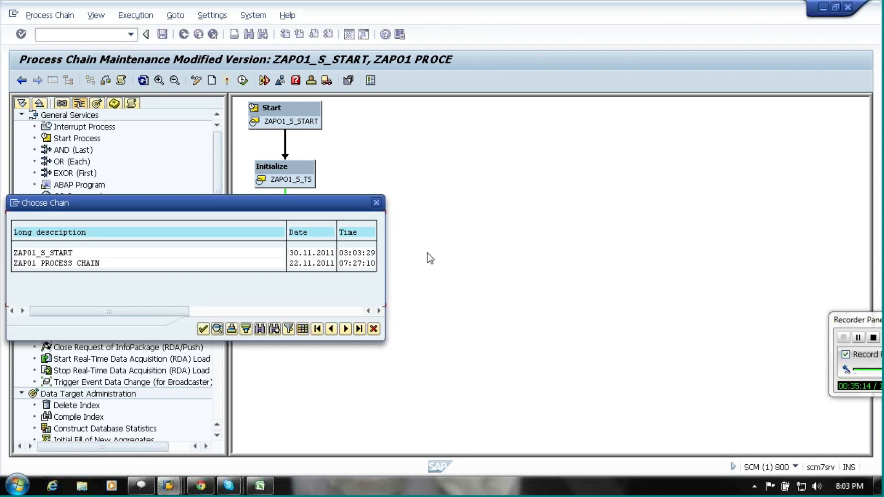
double_click(69, 265)
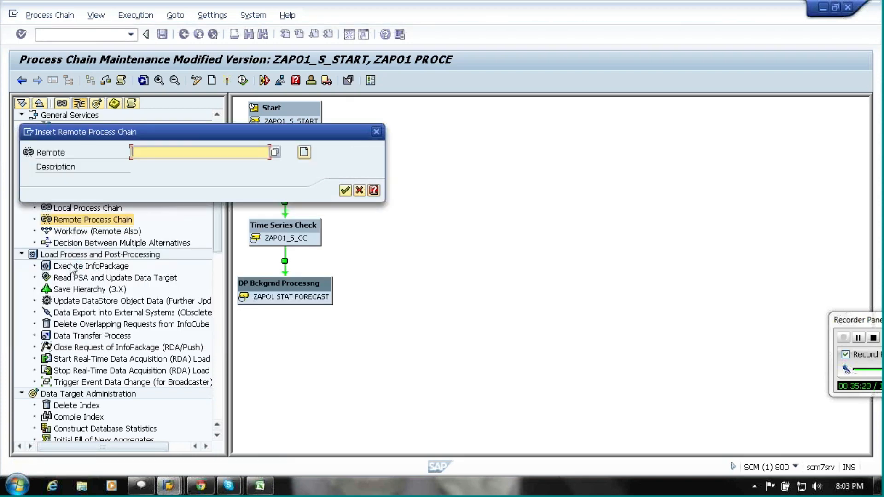
Create a remote process chain variant ZREMO with the long description ZREMO.
click(275, 153)
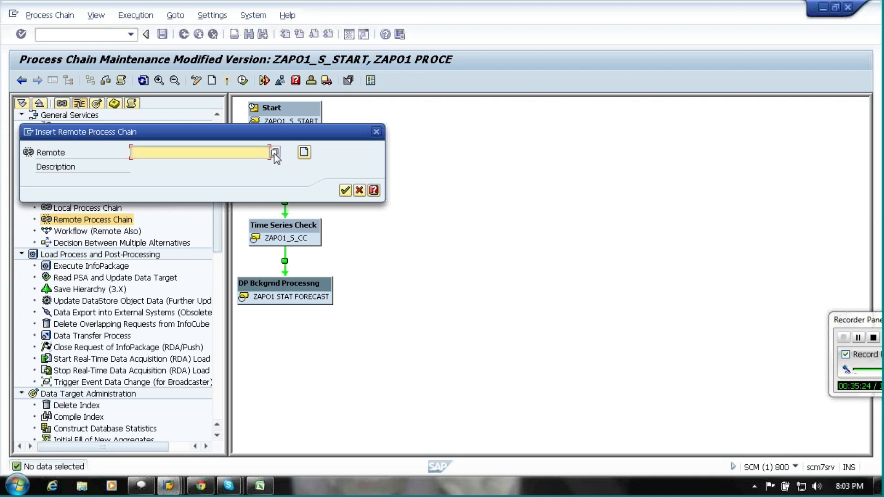
text(ZREMO)
click(304, 152)
text(ZREMO)
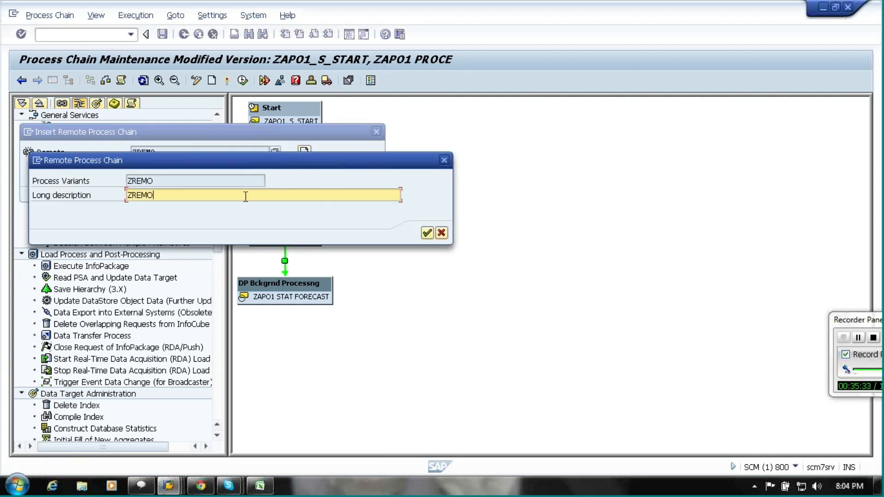
click(426, 234)
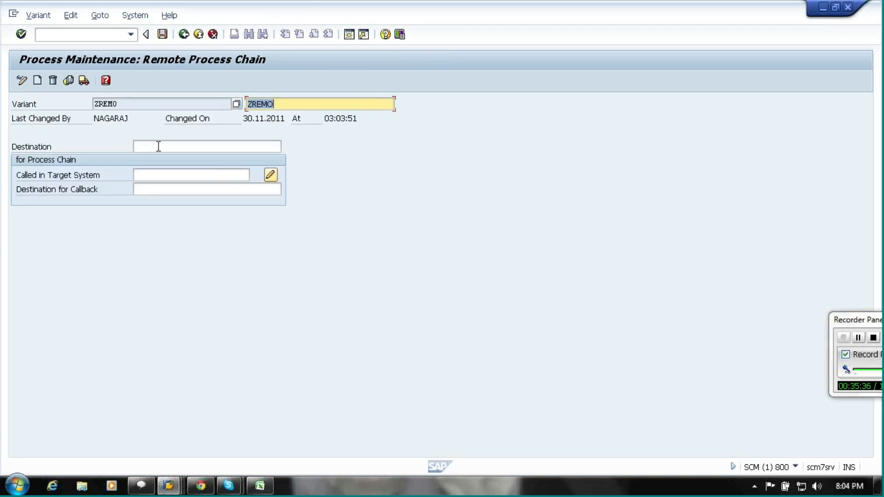
Review the variant's destination, target system and callback fields, try to insert ZREMO without filling them, and cancel the insertion.
click(158, 147)
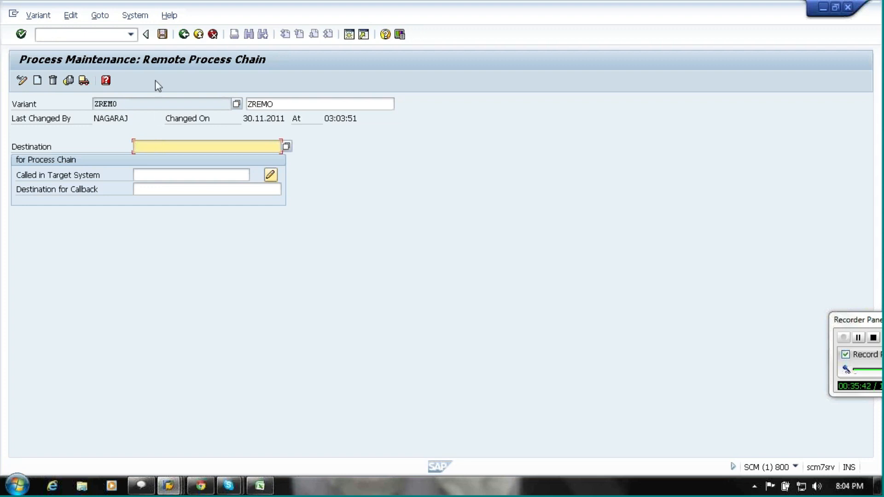
click(170, 175)
click(171, 187)
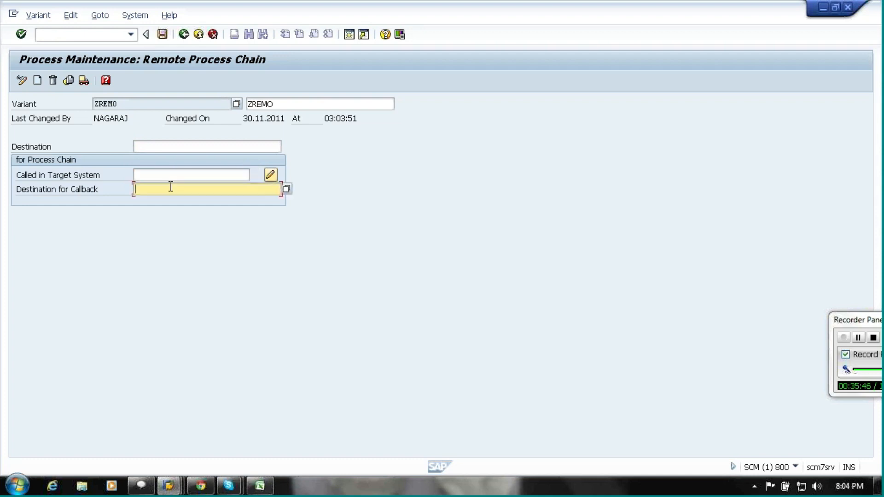
click(184, 35)
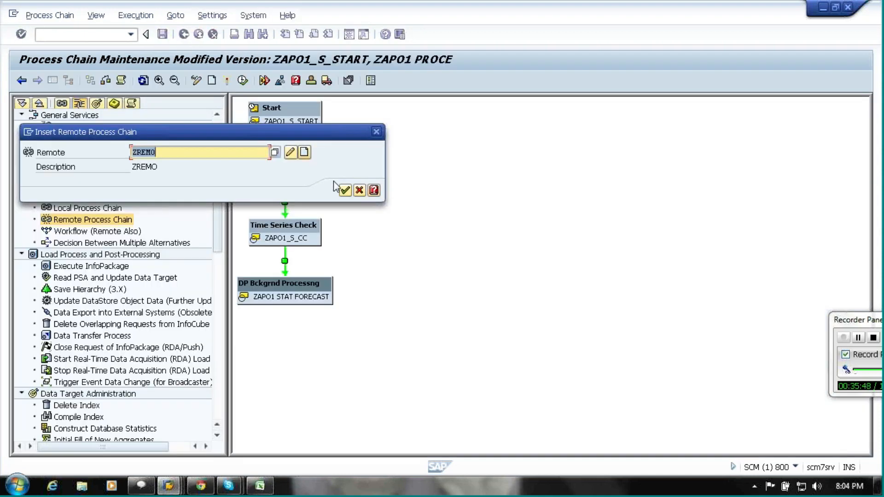
click(345, 191)
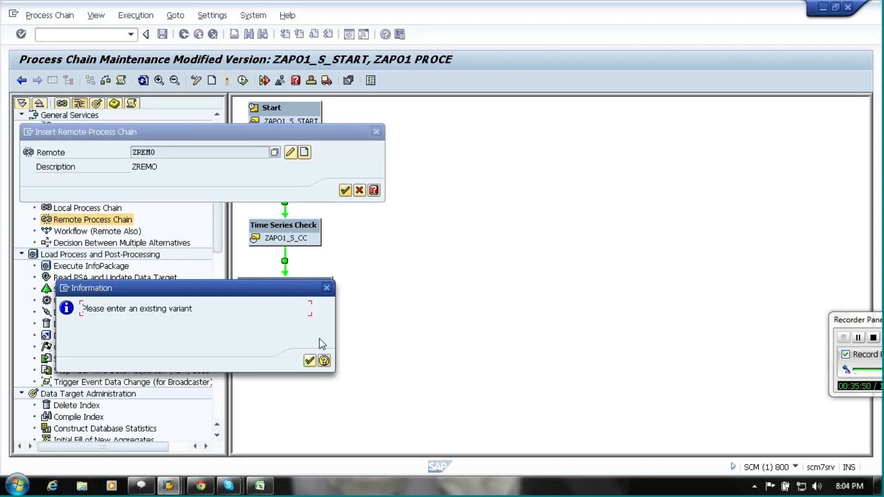
click(311, 360)
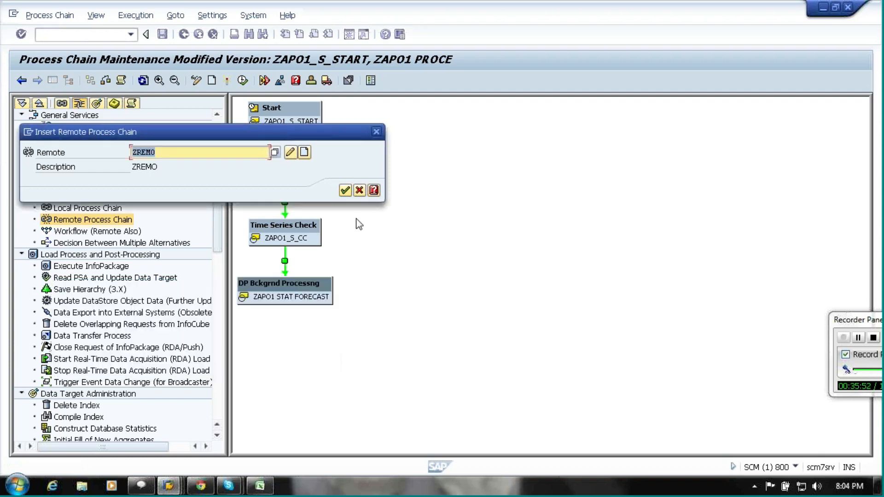
click(358, 191)
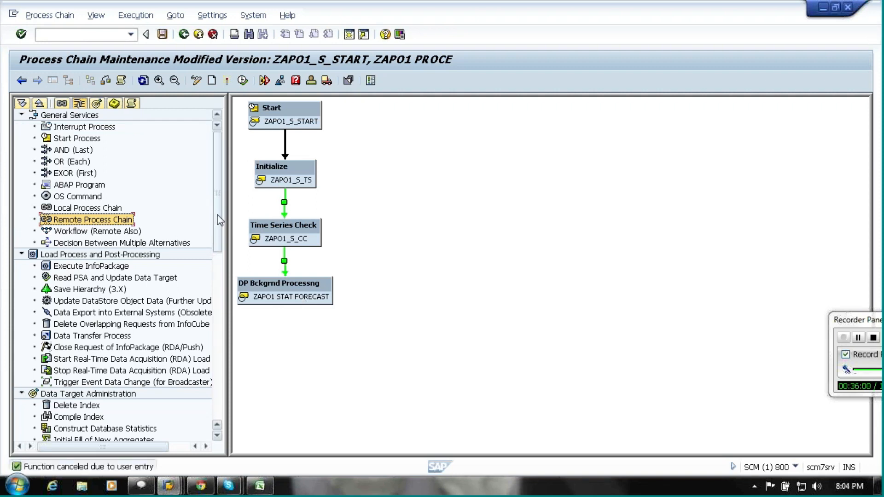
Examine the process types for data target administration, Reporting Agent and SCM demand planning.
drag(217, 214, 220, 237)
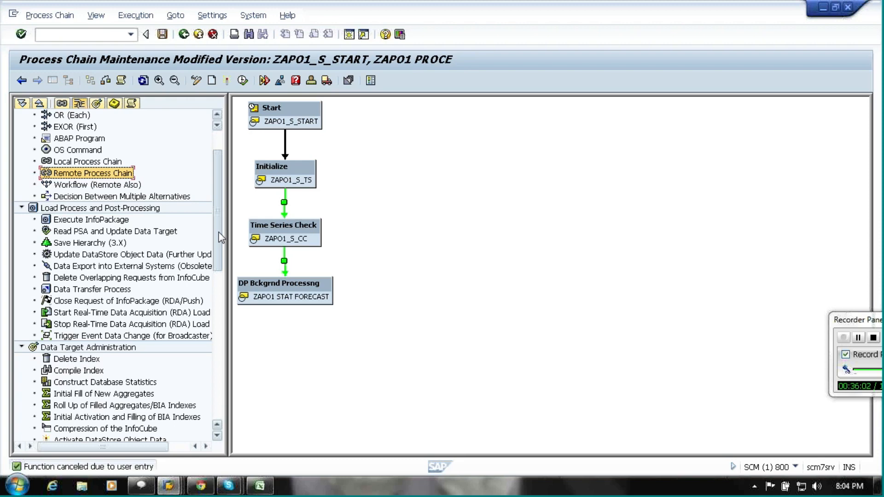
drag(219, 234, 220, 286)
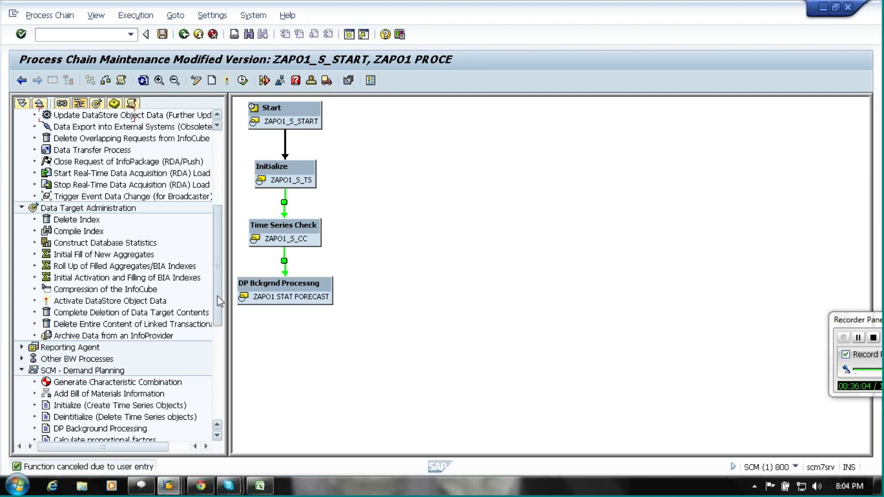
drag(217, 296, 218, 318)
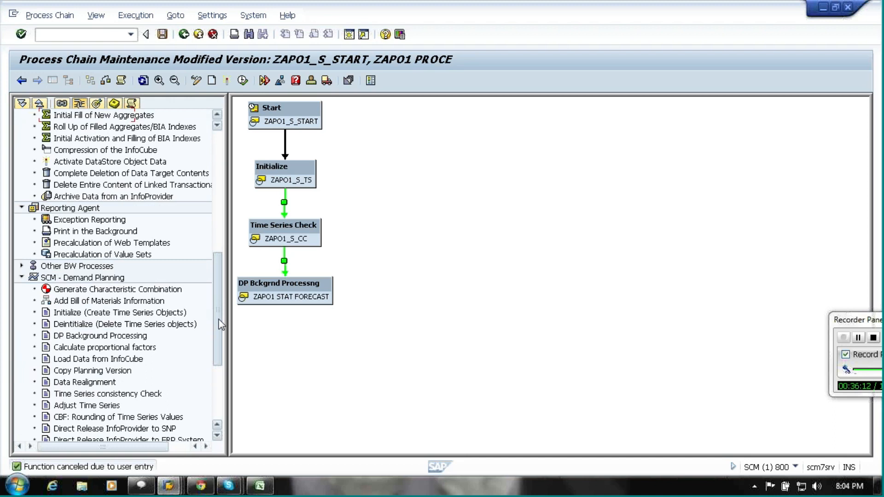
Activate process chain ZAPO1_S_START as a local object and schedule it with Standard Priority C.
drag(221, 325, 220, 391)
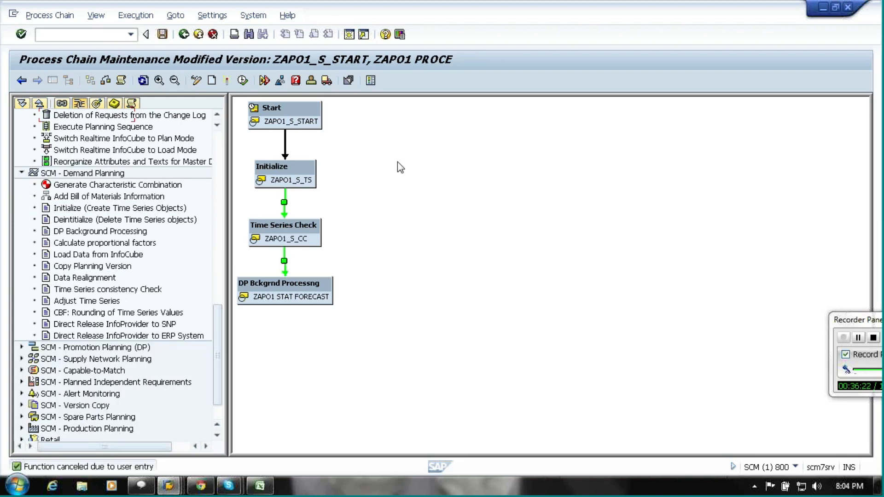
click(229, 84)
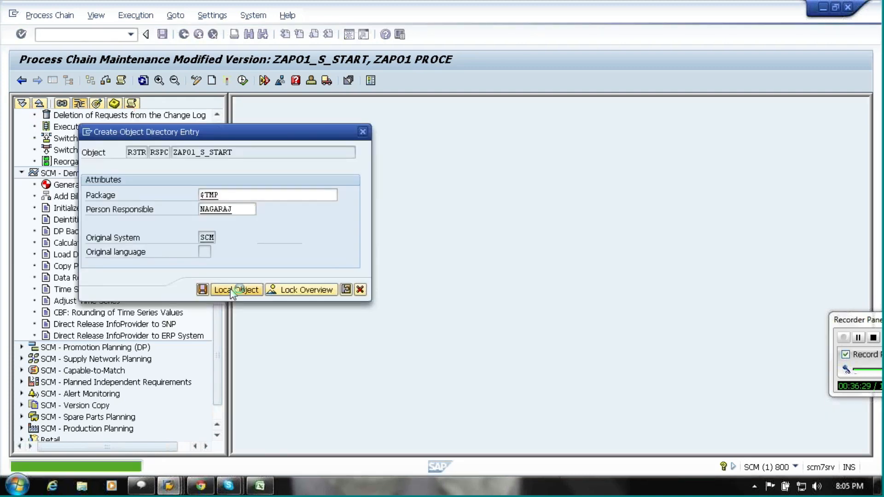
click(233, 290)
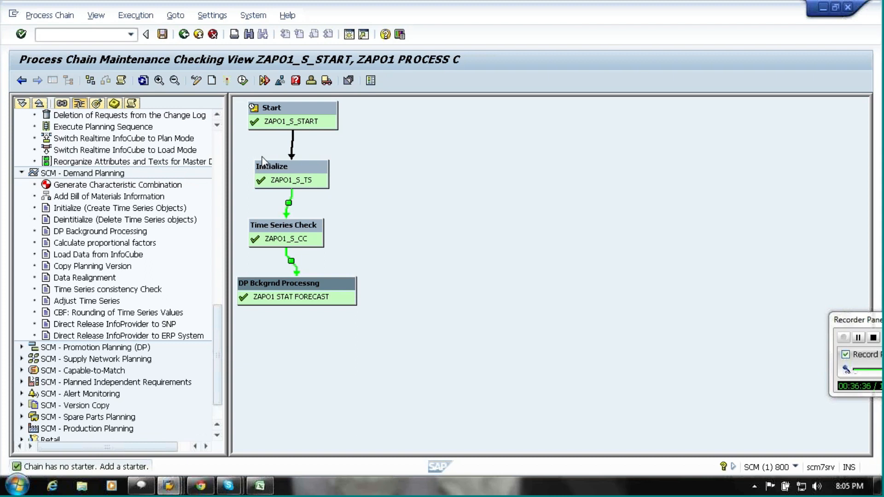
click(243, 81)
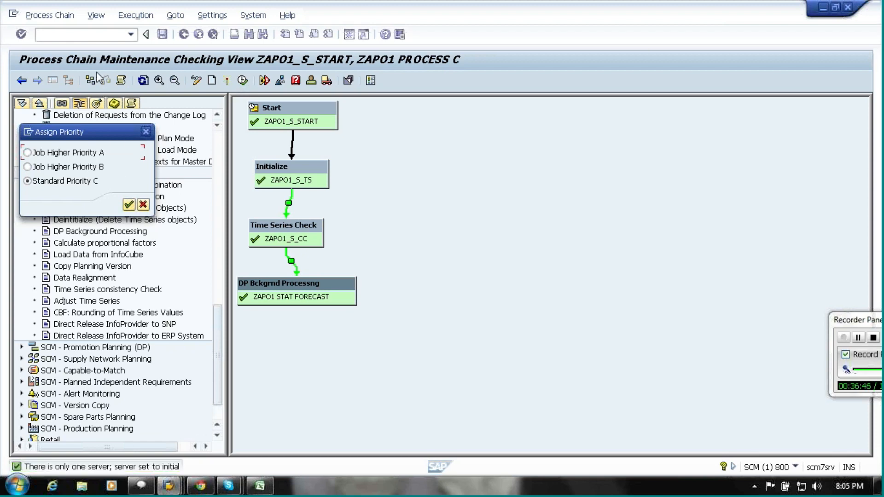
click(127, 208)
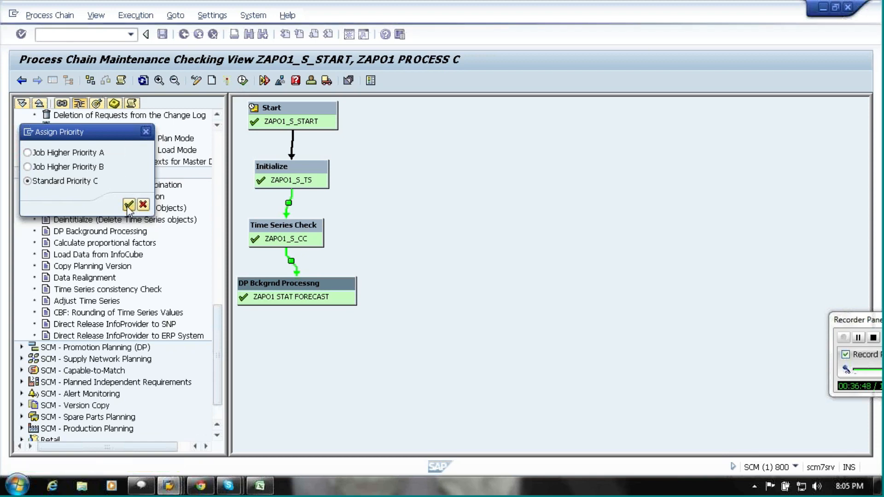
Restart transaction RSPC and display process chain ZAPO1_S_START from the Not Assigned group.
click(73, 34)
text(/NRSPC)
key(Return)
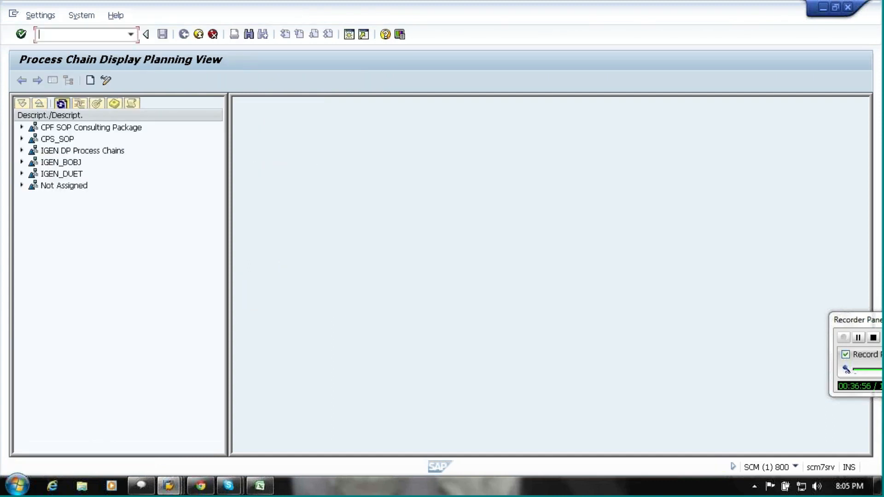
click(22, 185)
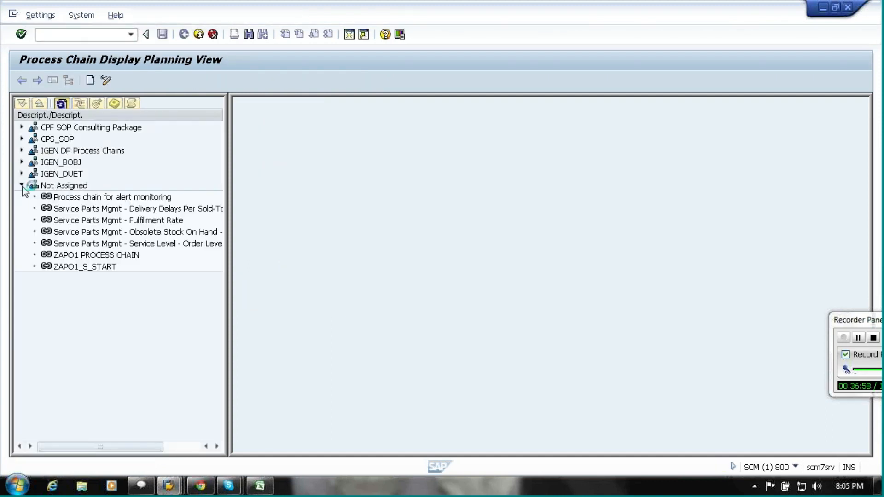
click(92, 269)
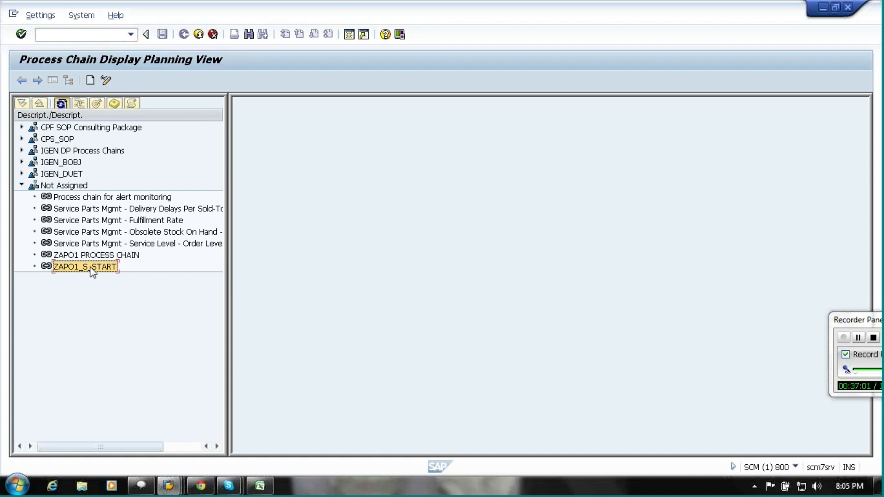
click(91, 269)
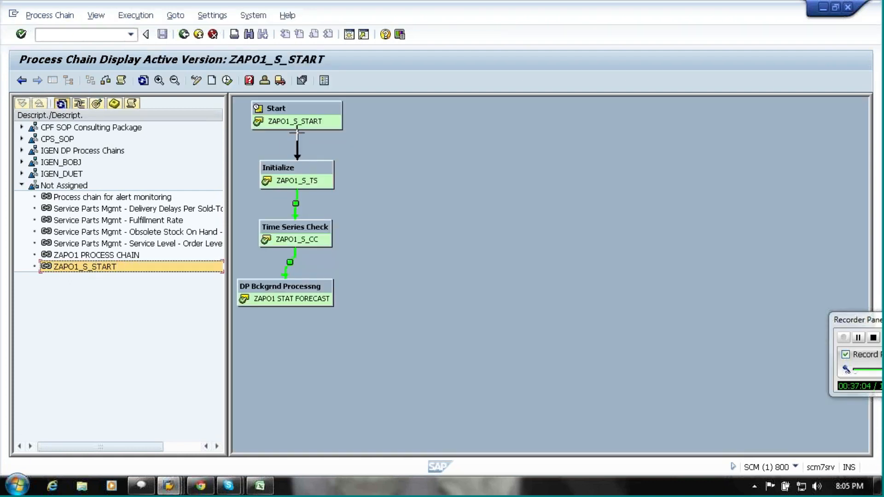
Change the Start process variant ZAPO1_S_START to an immediate start without a periodic job, save it and return to the chain.
right_click(303, 122)
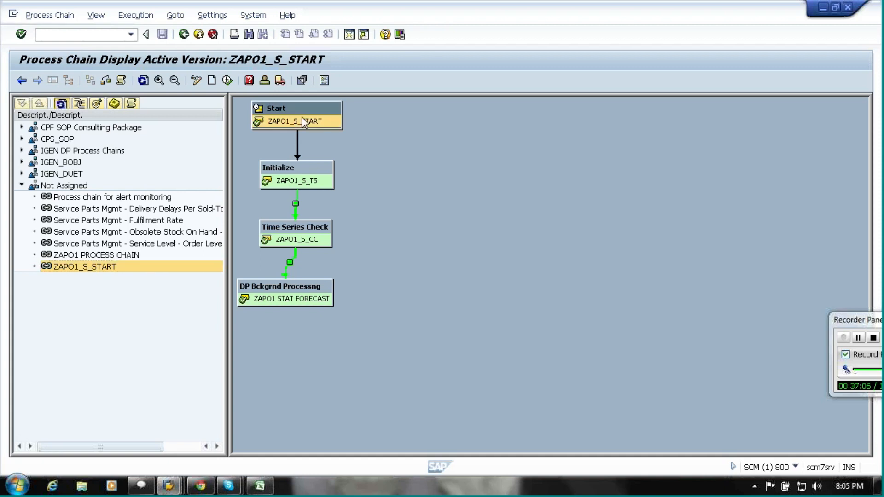
click(321, 125)
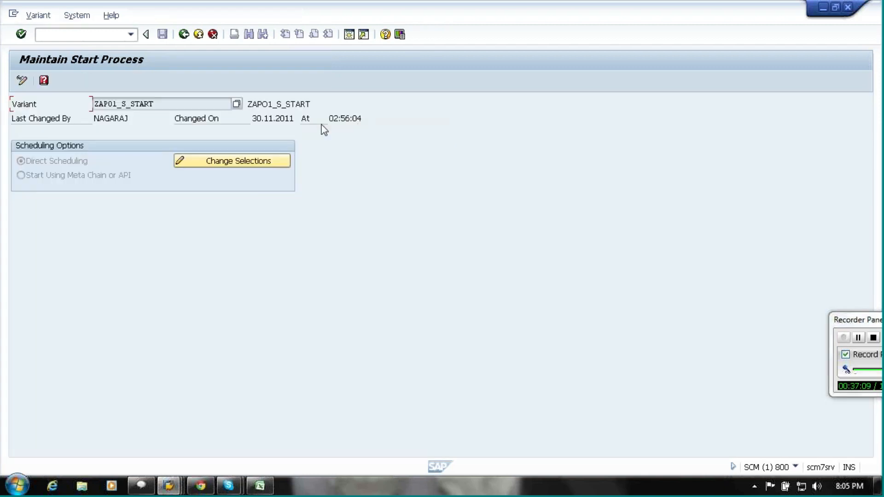
click(21, 80)
click(233, 162)
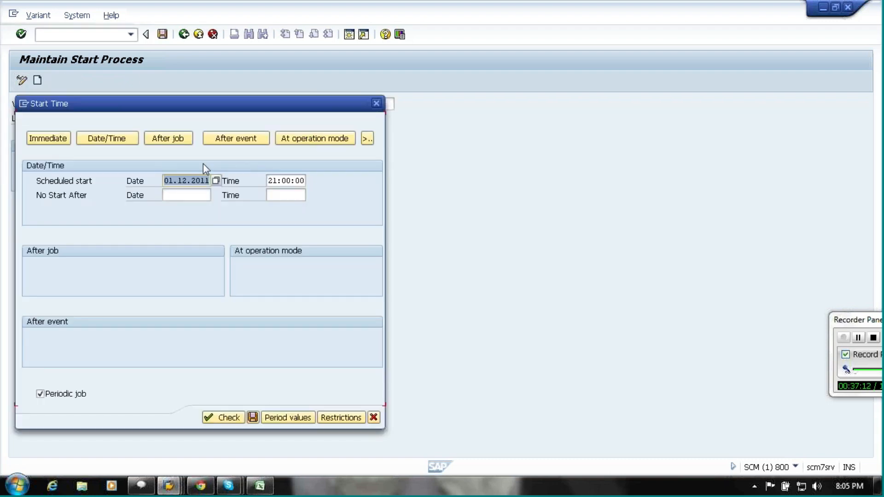
click(63, 144)
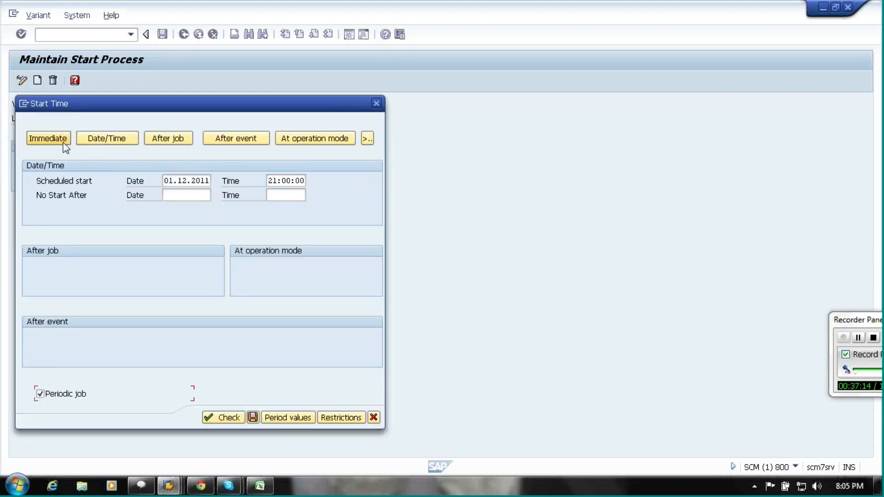
click(80, 395)
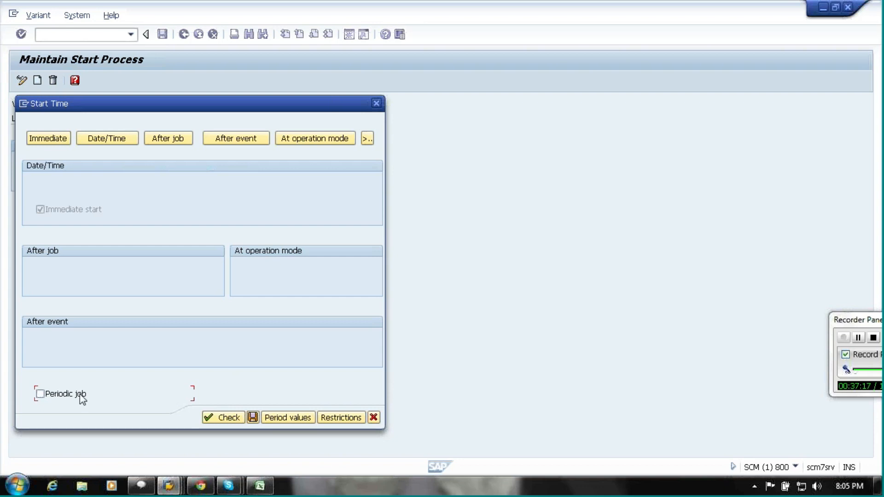
click(253, 417)
click(161, 39)
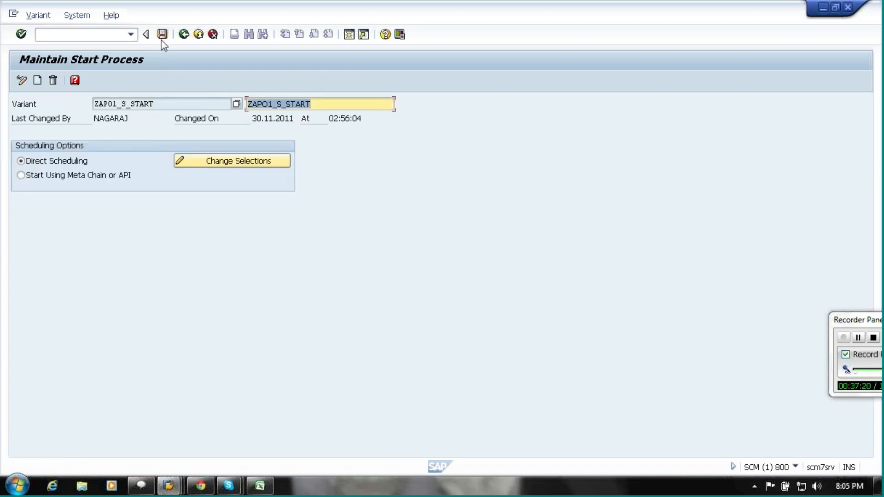
click(186, 36)
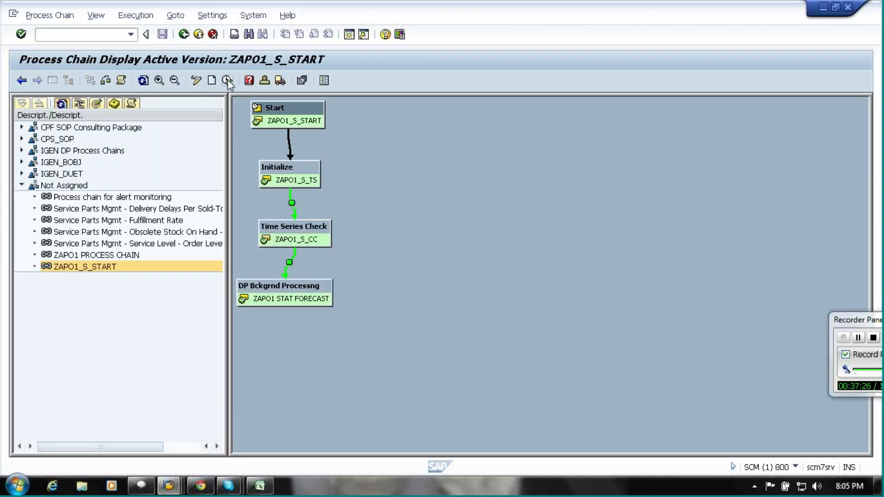
Schedule the chain with Standard Priority C, display its log for yesterday and today, and refresh the log view.
click(228, 80)
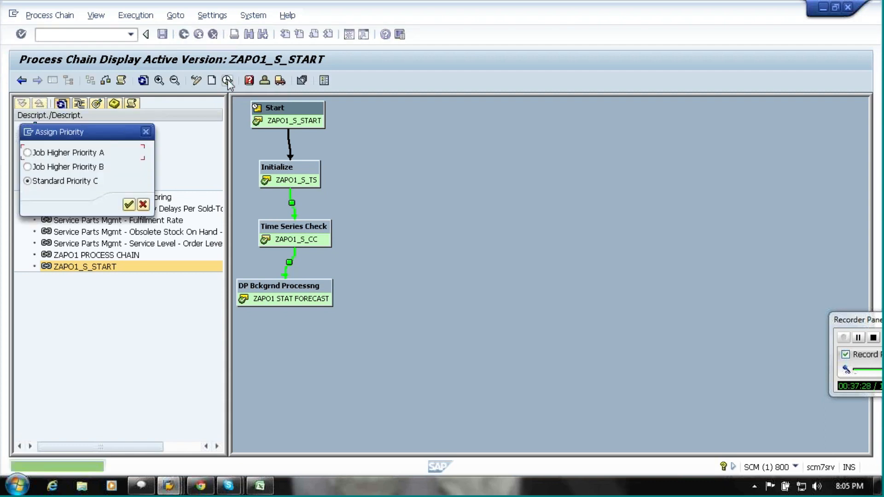
click(129, 204)
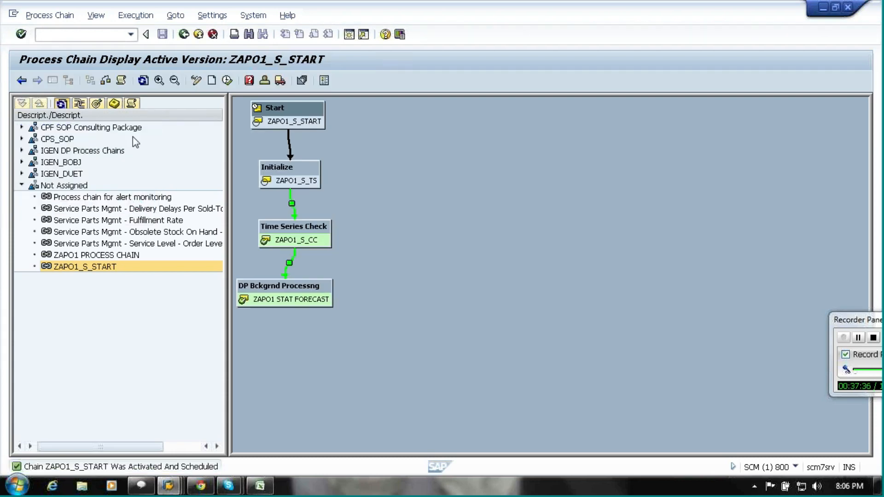
click(131, 106)
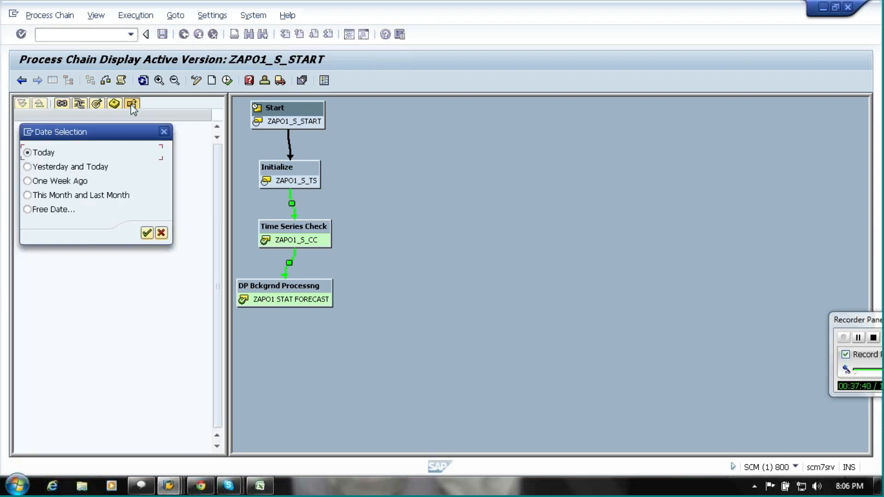
click(50, 168)
click(36, 167)
click(146, 233)
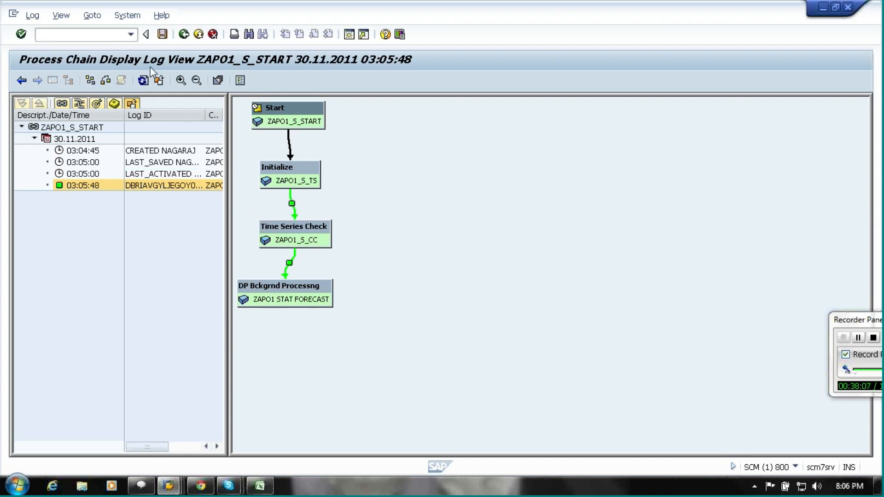
click(143, 81)
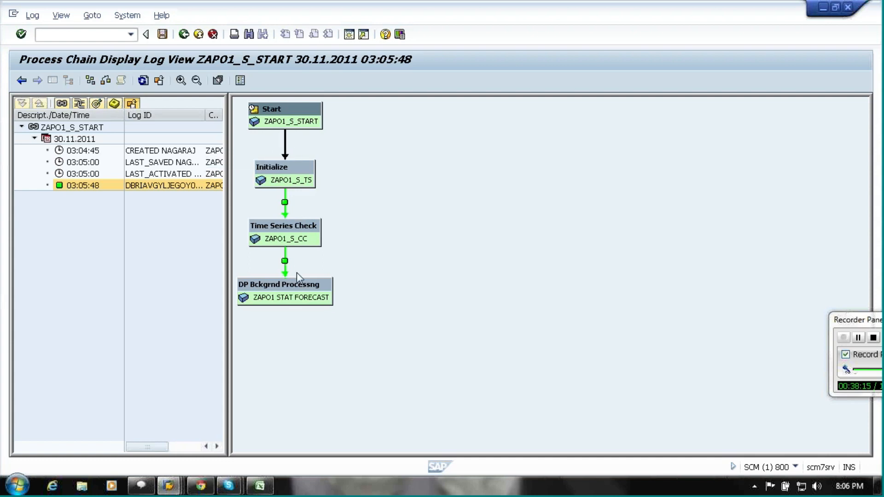
Check the background job messages of the Start process and close the log.
right_click(305, 124)
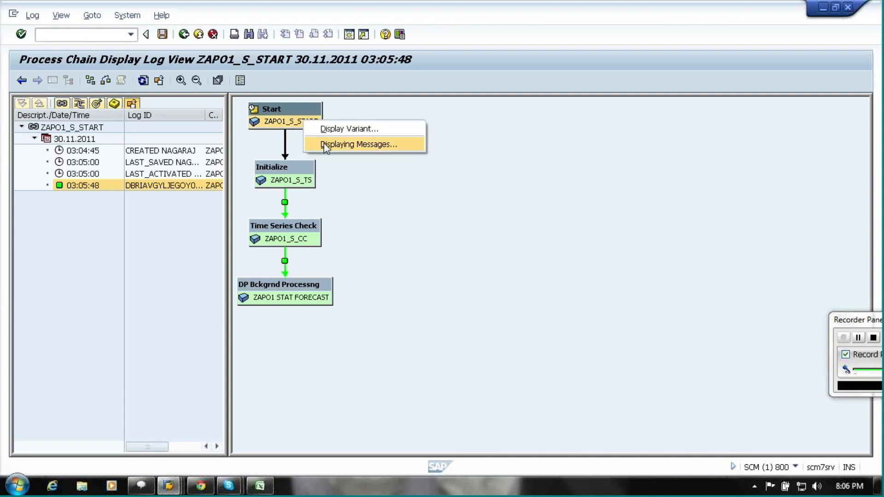
click(325, 144)
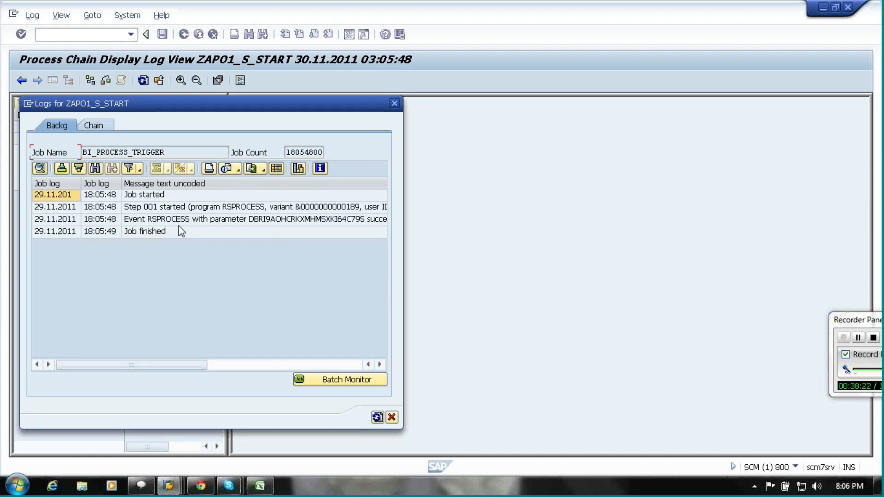
click(395, 104)
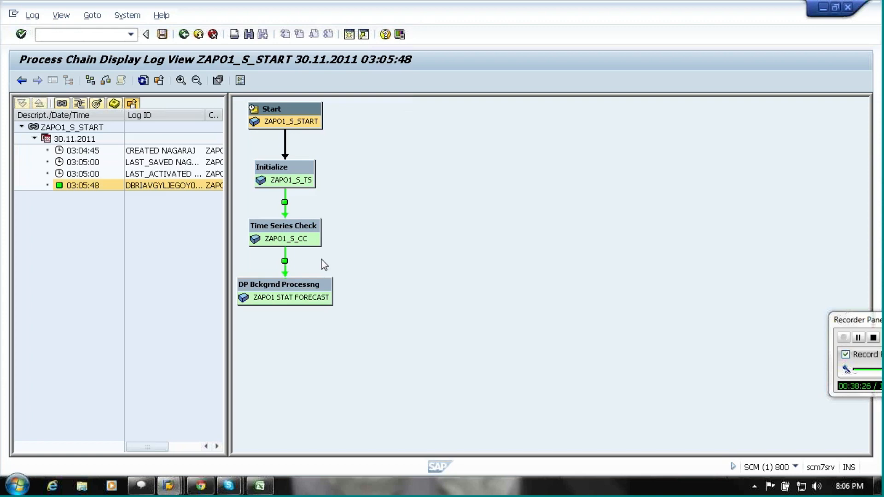
Display the spool output of the ZAPO1 STAT FORECAST background job, going from its process messages through the batch monitor.
click(296, 301)
right_click(296, 304)
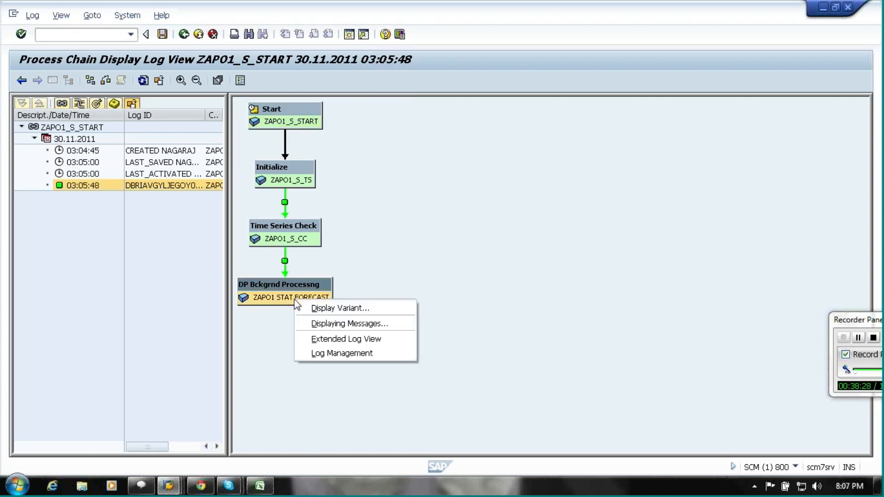
click(319, 325)
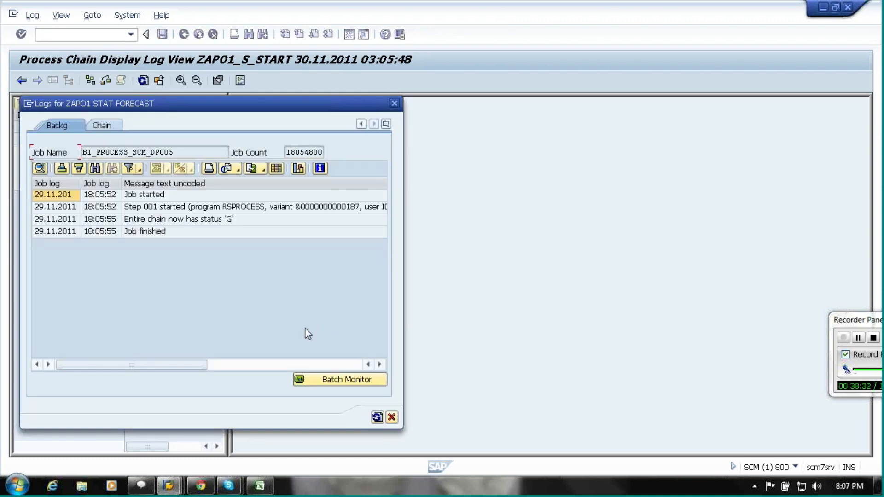
click(324, 381)
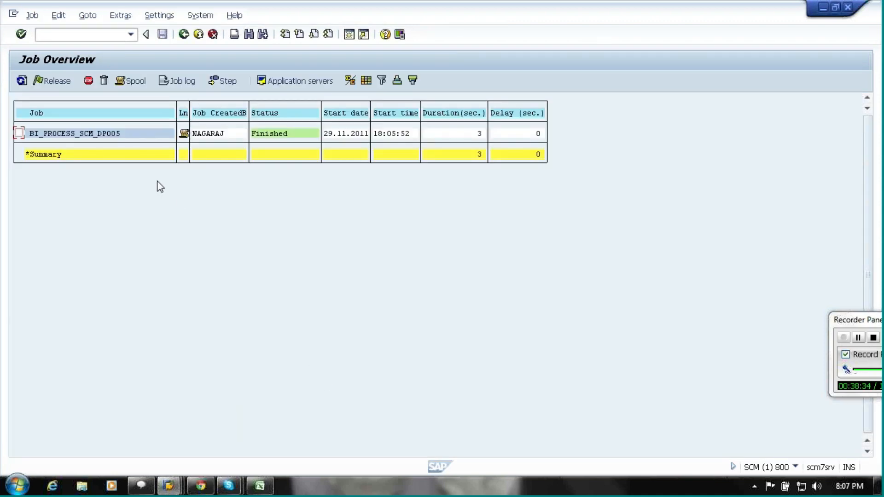
click(114, 133)
click(134, 83)
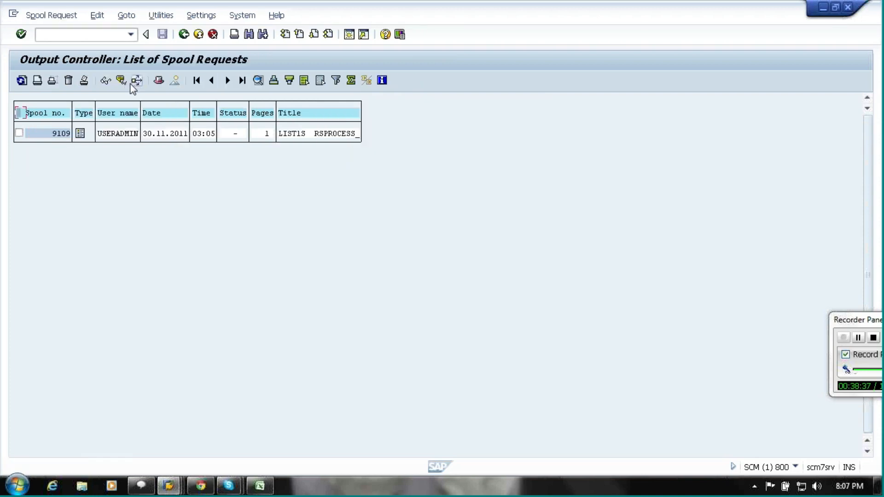
click(80, 134)
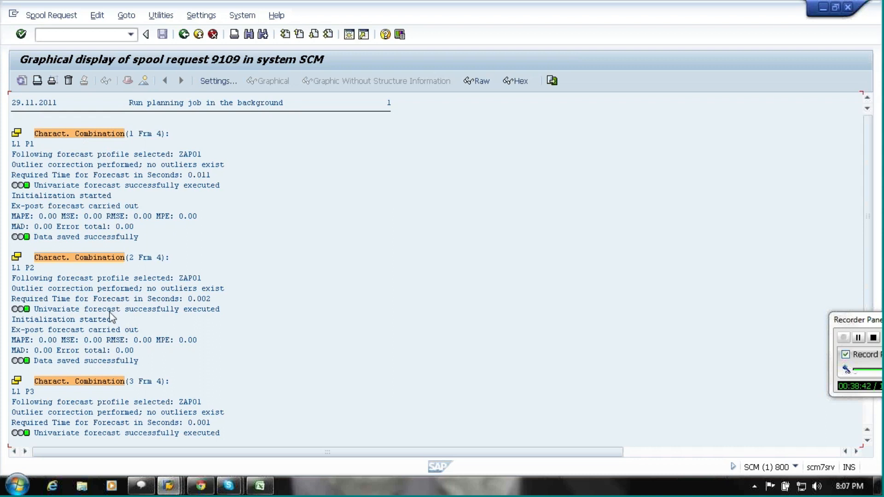
Review the forecast results for characteristic combinations L1 P1 and L1 P2 in the spool output, and return to the chain log.
drag(36, 144, 10, 146)
click(10, 149)
drag(40, 273, 33, 272)
click(33, 271)
click(183, 34)
click(183, 34)
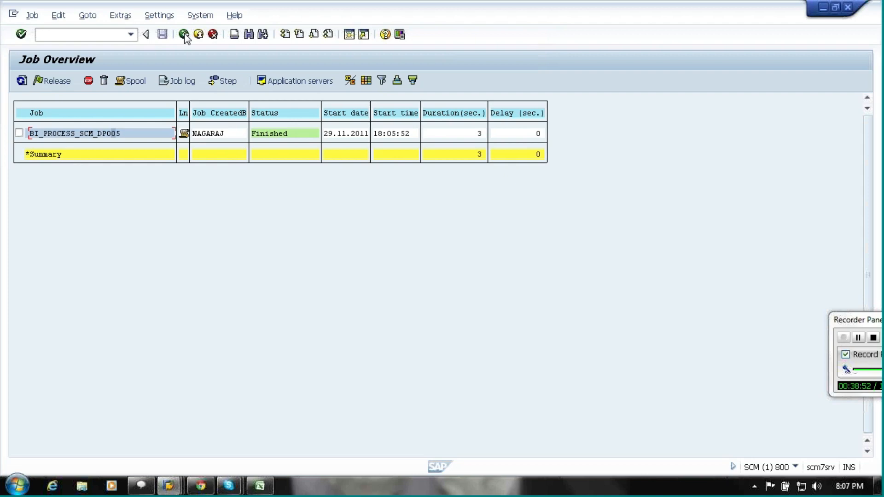
click(184, 34)
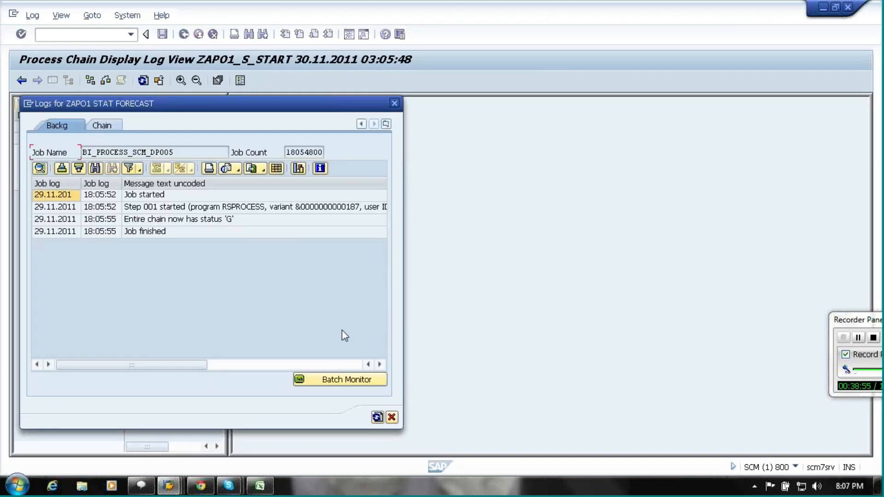
click(392, 417)
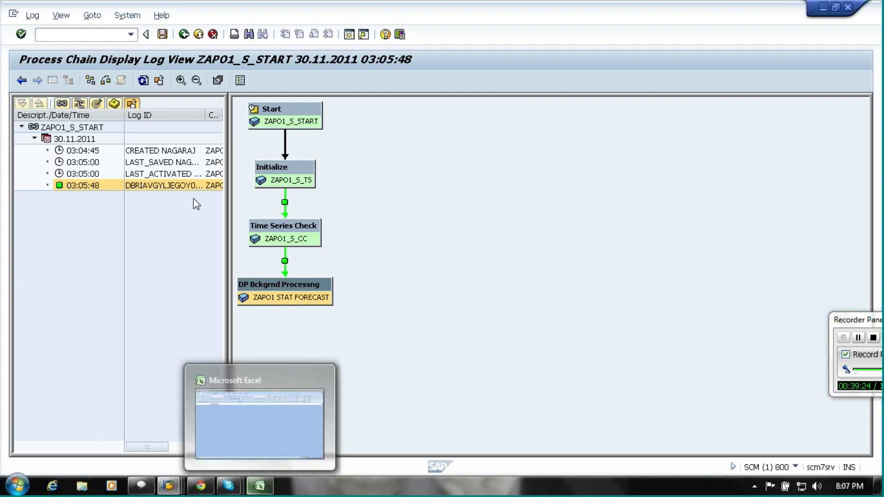
Recheck the job log messages of the DP background processing step and close them.
right_click(296, 297)
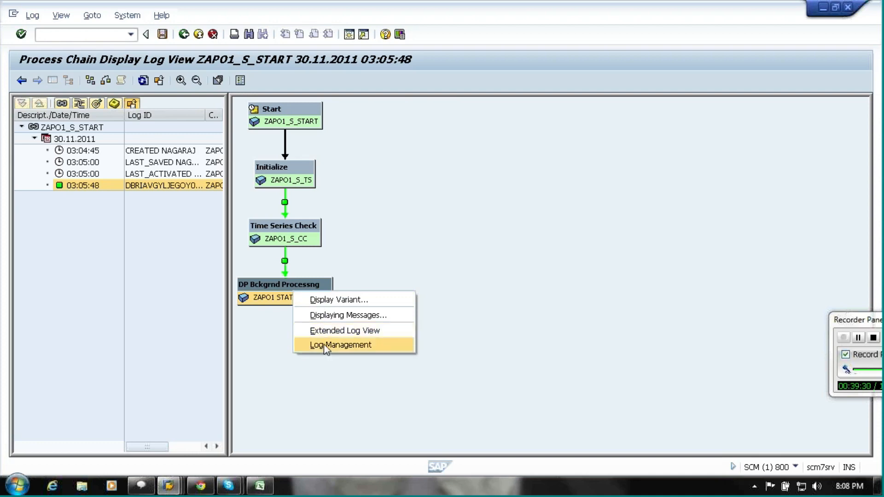
click(332, 319)
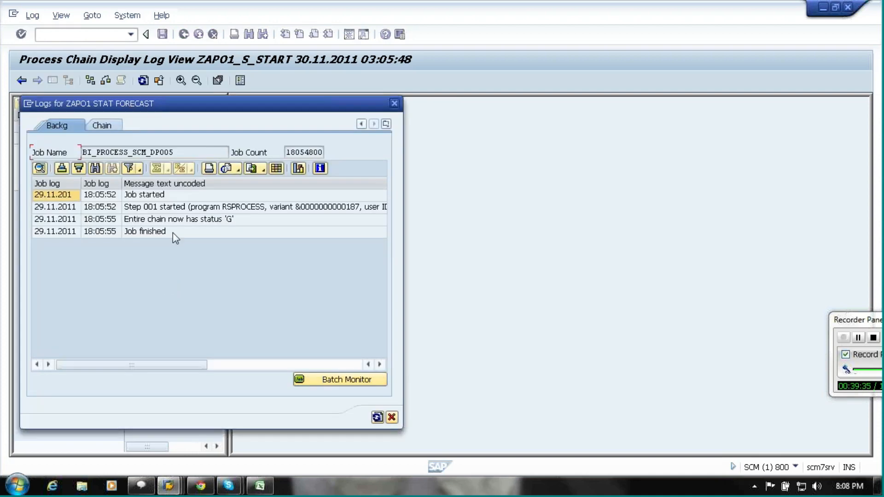
click(393, 420)
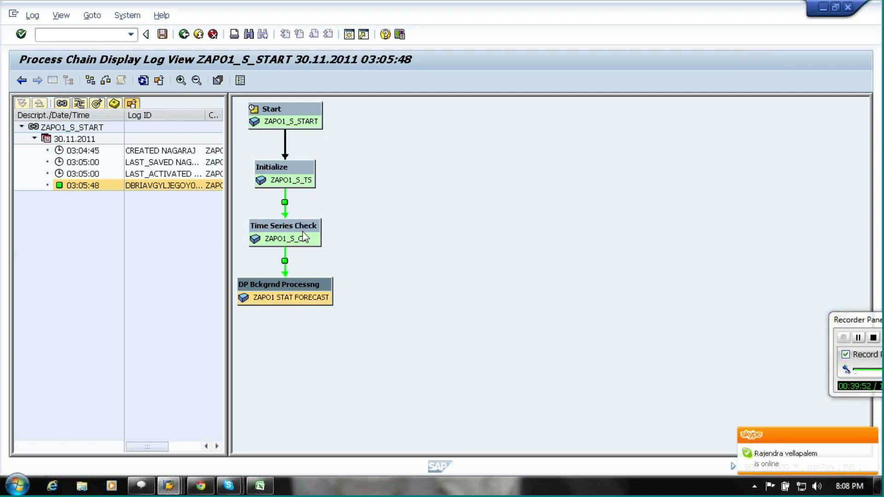
Leave the ZAPO1_S_START log view and return to the display of the active process chain.
click(303, 246)
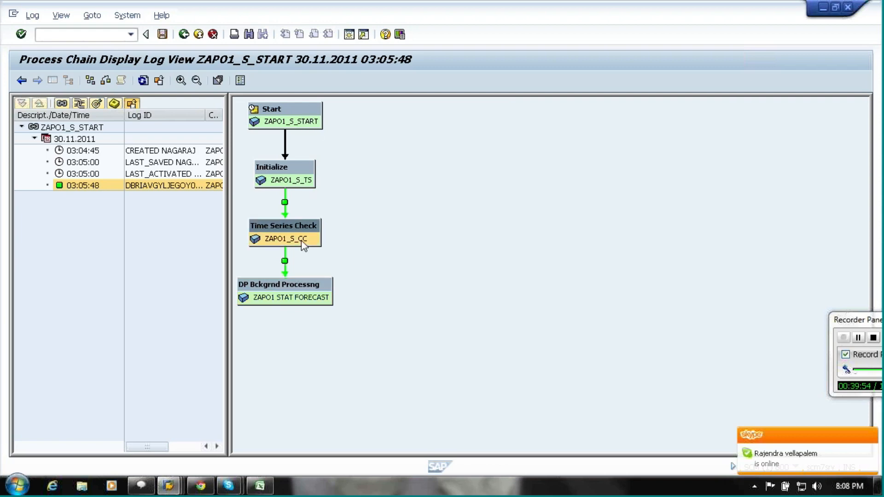
right_click(302, 241)
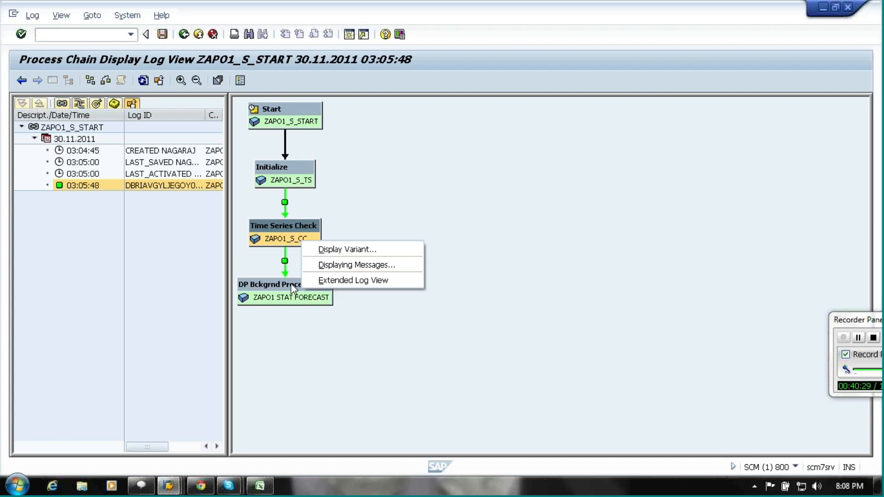
click(34, 138)
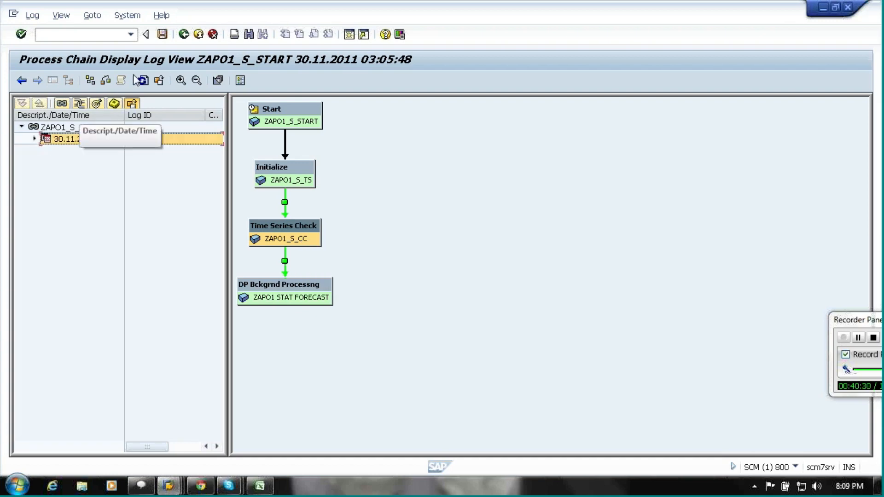
click(185, 36)
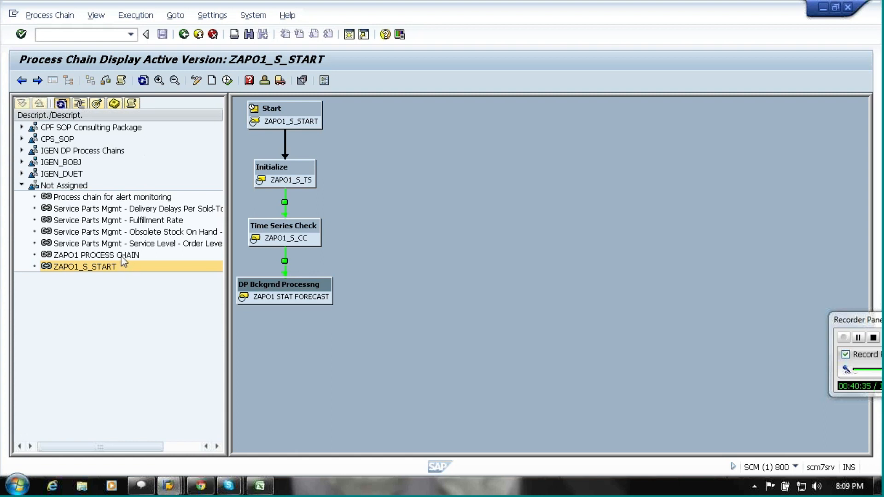
Display ZAPO1 PROCESS CHAIN and examine its initialization, time series check, stat forecast and total forecast processes.
click(121, 256)
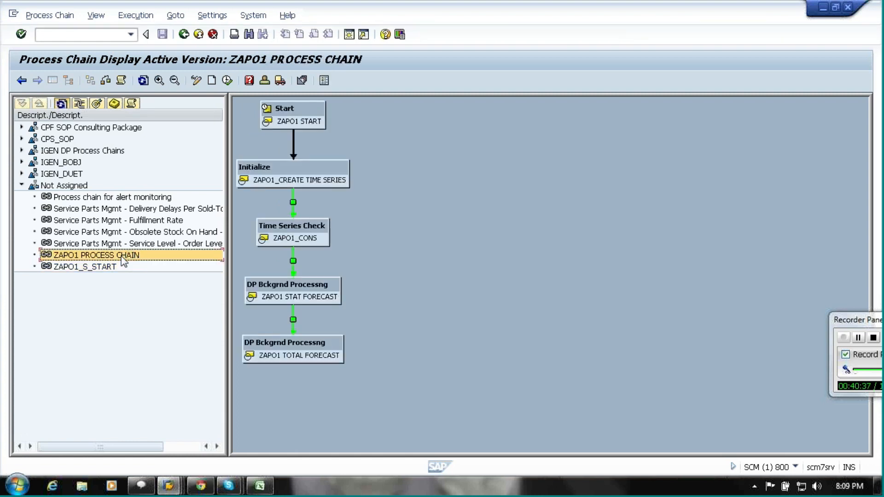
click(321, 180)
click(316, 240)
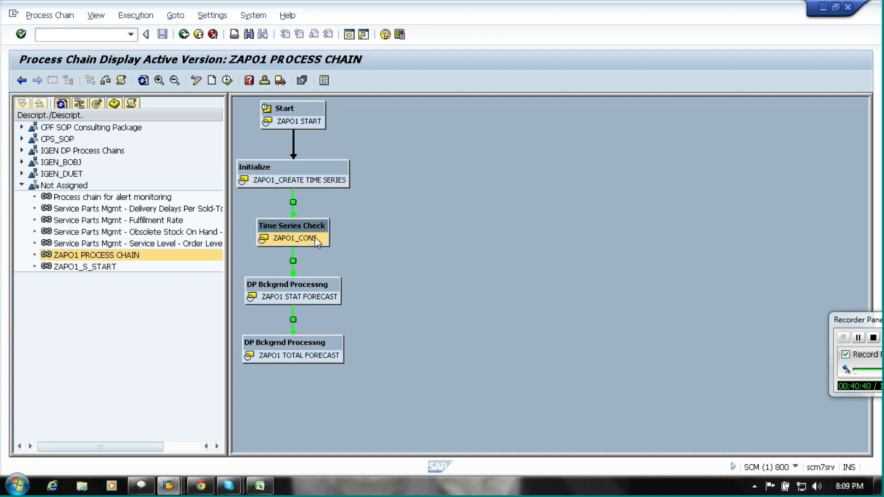
click(327, 302)
click(323, 352)
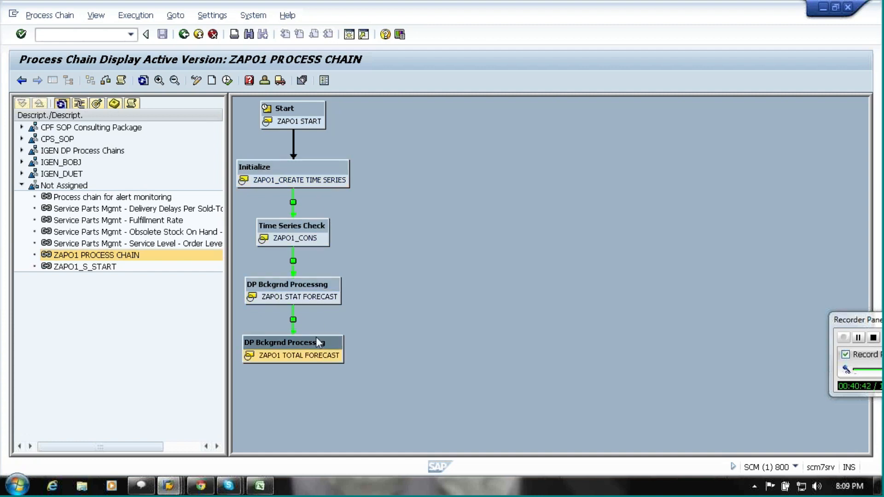
click(310, 291)
click(307, 359)
Browse the IGEN DP process chains, including EU PV1 to PV3, US PV1 and US PV3, and expand the CPS_SOP group.
click(22, 151)
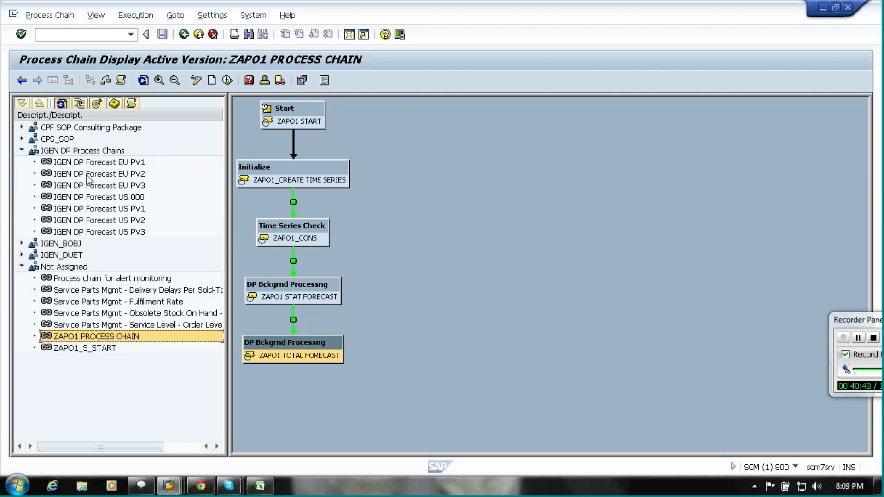
click(89, 163)
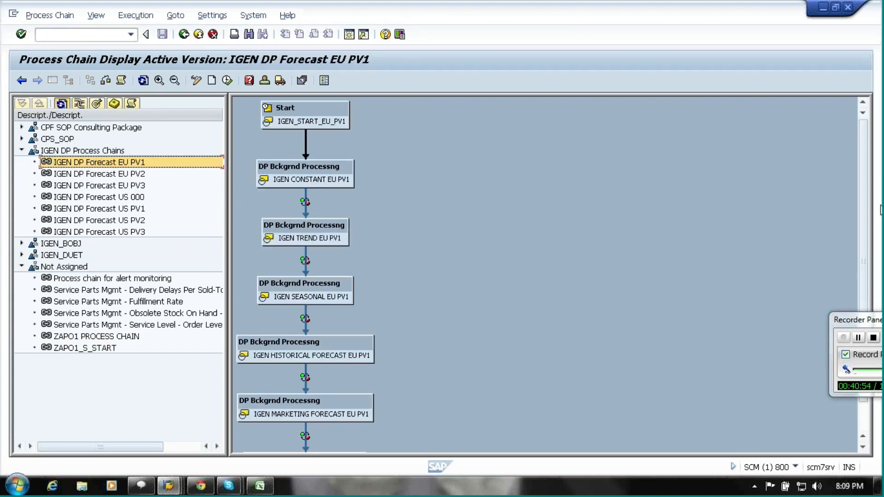
scroll(434, 195, down, 1)
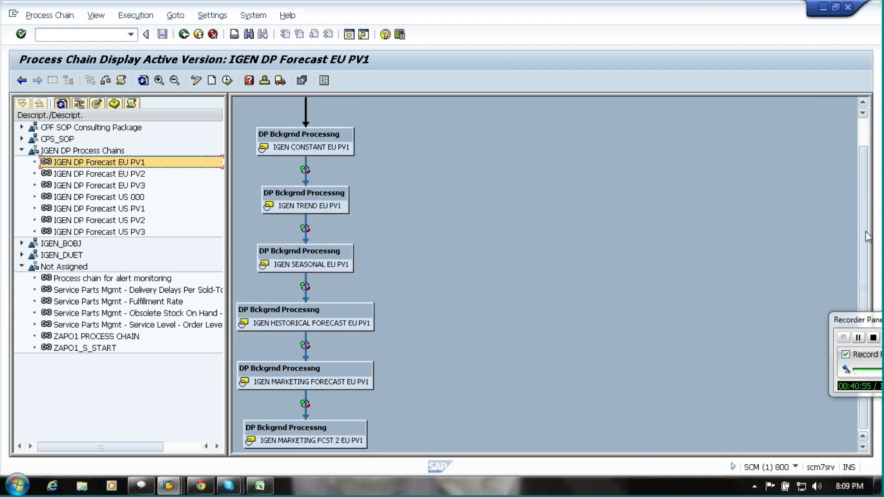
click(74, 173)
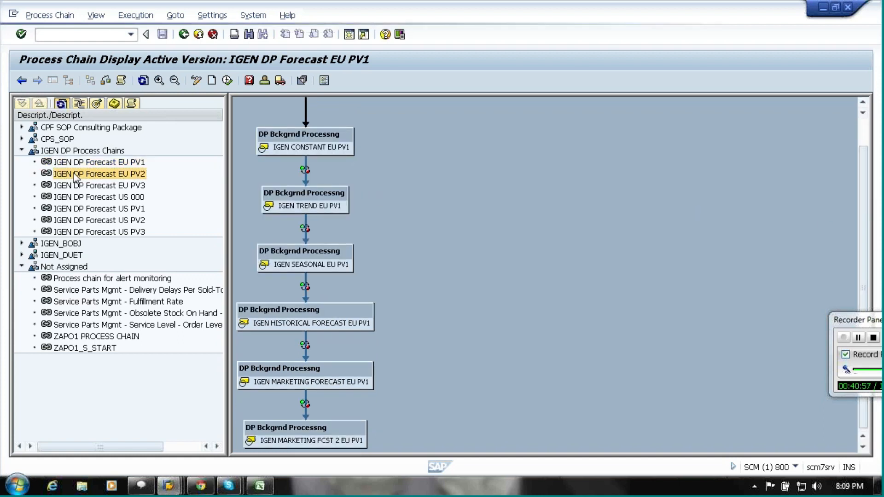
click(81, 186)
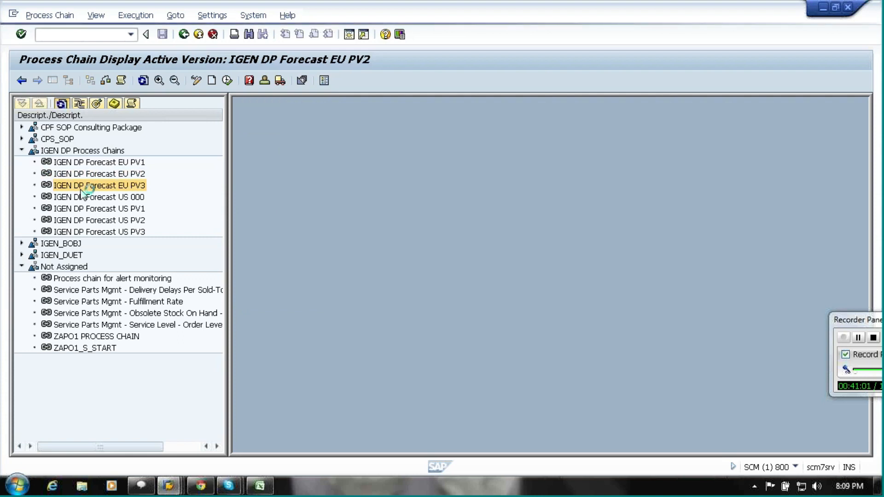
click(106, 210)
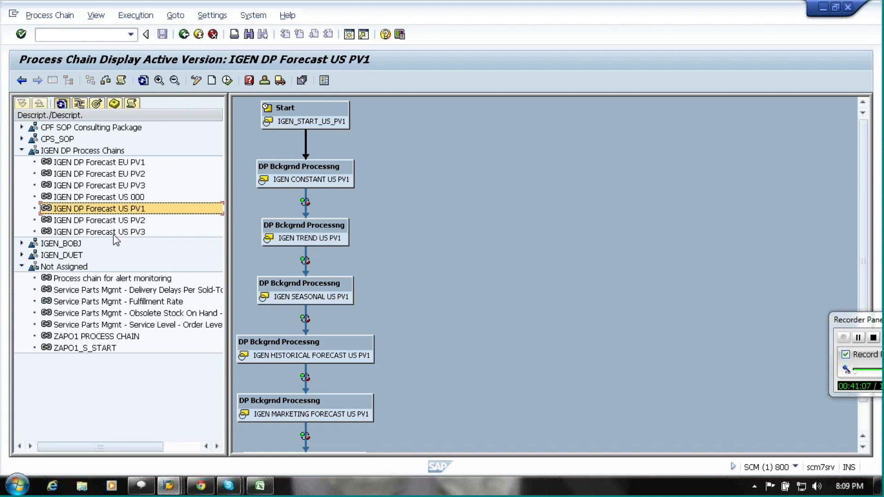
click(113, 233)
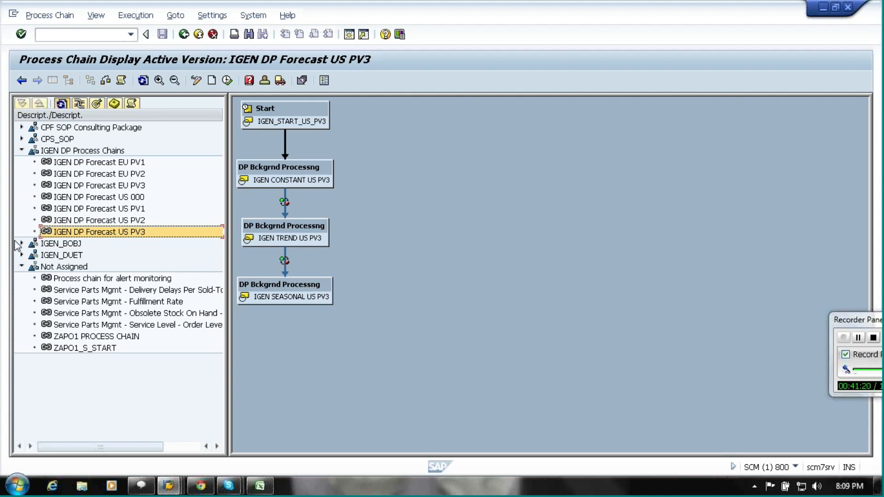
click(21, 139)
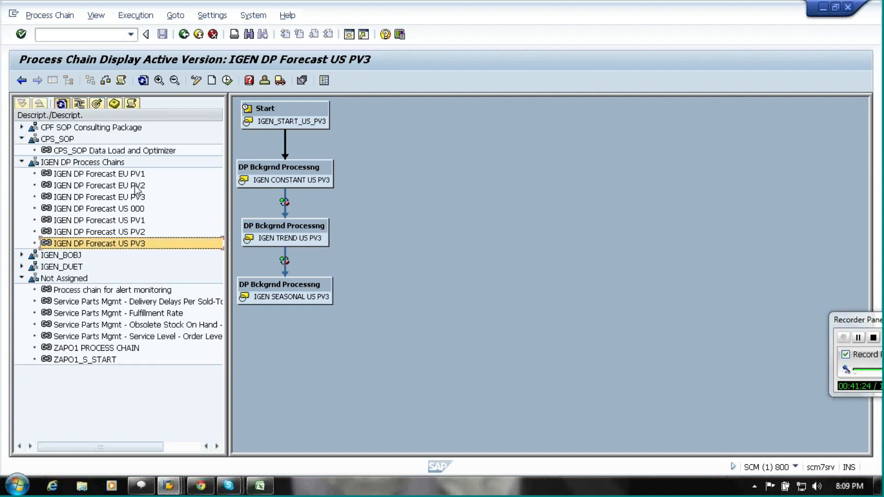
Display the ZAPO1 PROCESS CHAIN logs for a free date range with an earlier start date, ending 30.11.2011.
double_click(102, 350)
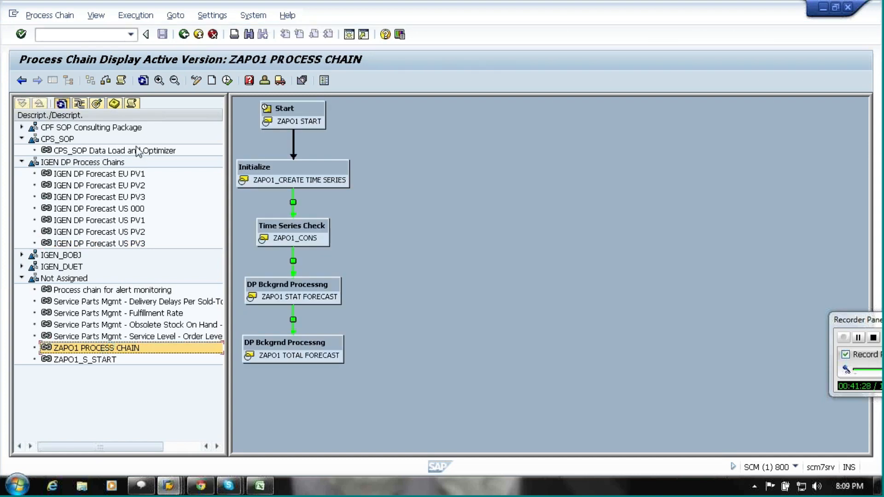
click(133, 104)
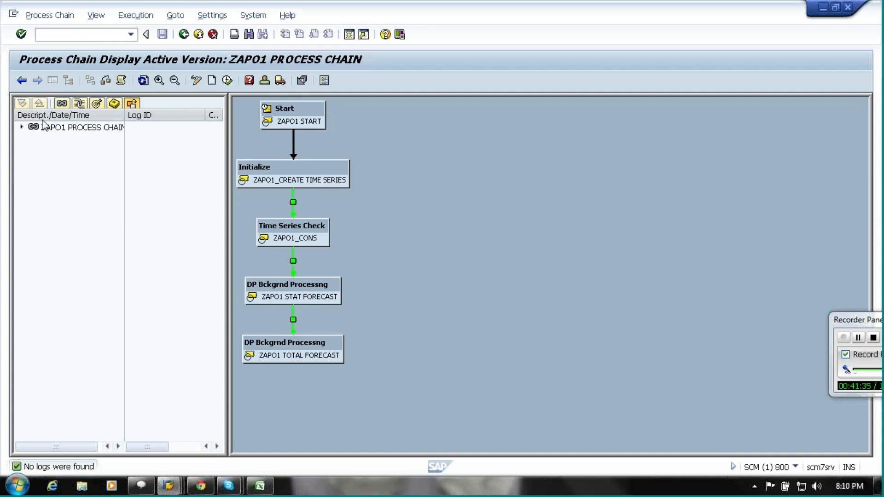
click(121, 81)
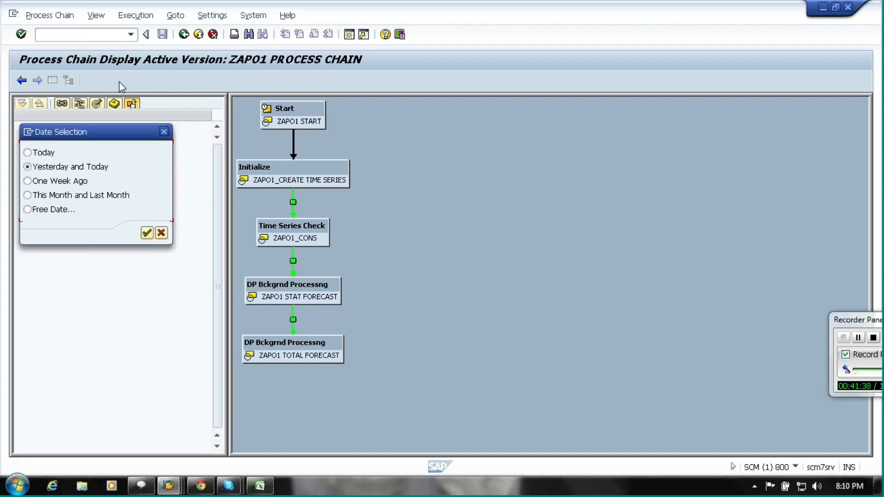
click(27, 209)
click(147, 232)
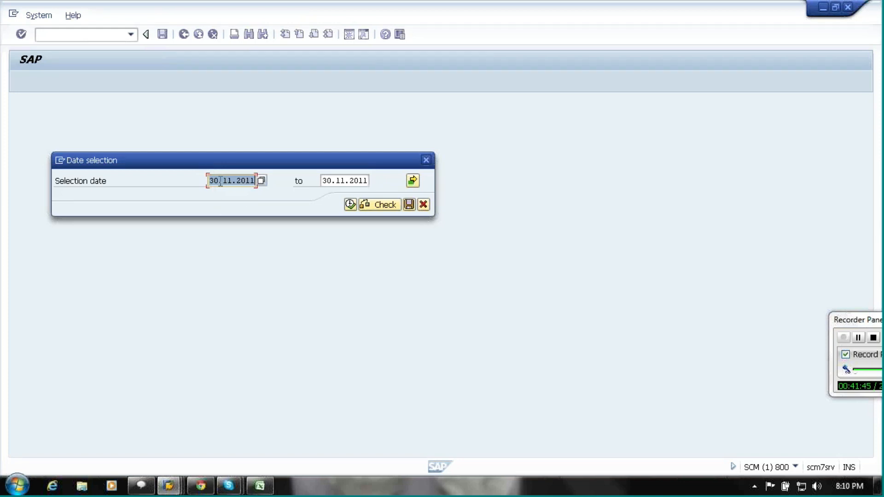
click(220, 182)
click(228, 181)
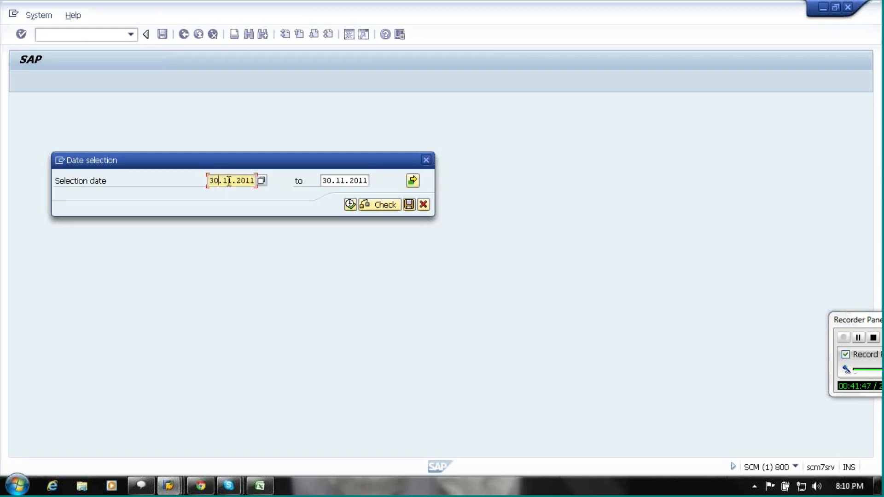
key(Delete)
text(0)
click(351, 204)
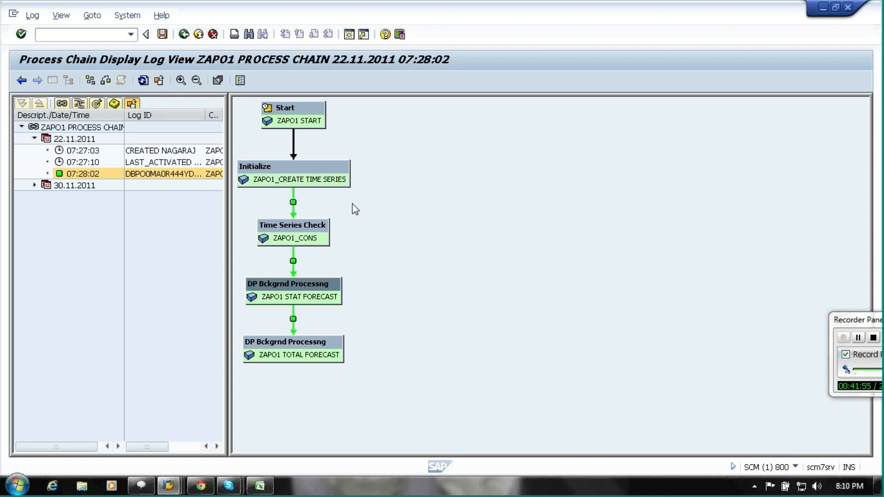
Examine the log entries of 22.11.2011 and 30.11.2011 and select the 07:28:02 run.
click(67, 140)
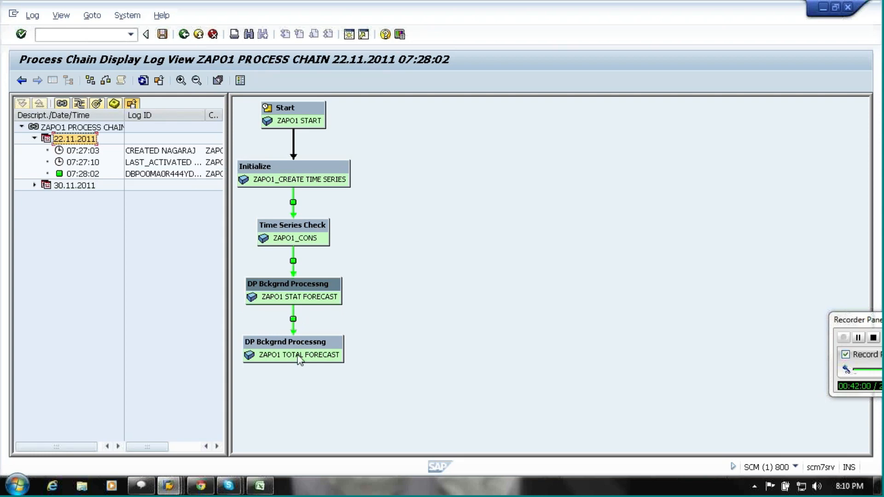
click(34, 185)
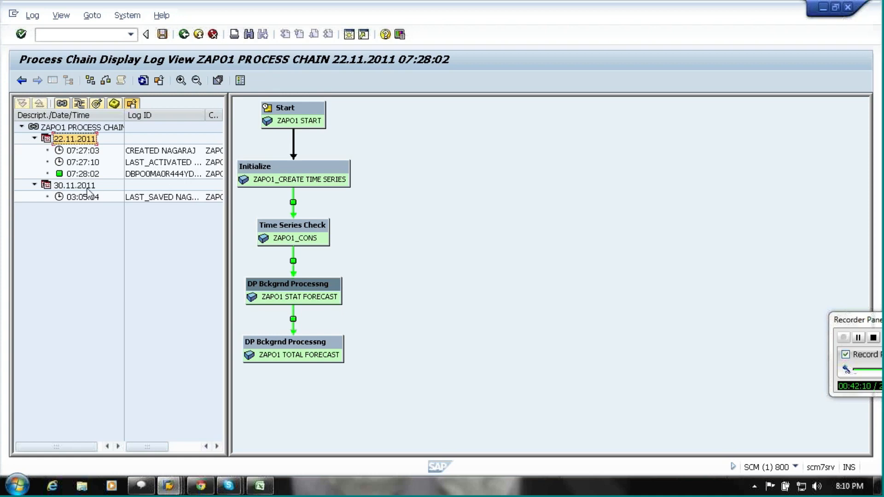
click(81, 175)
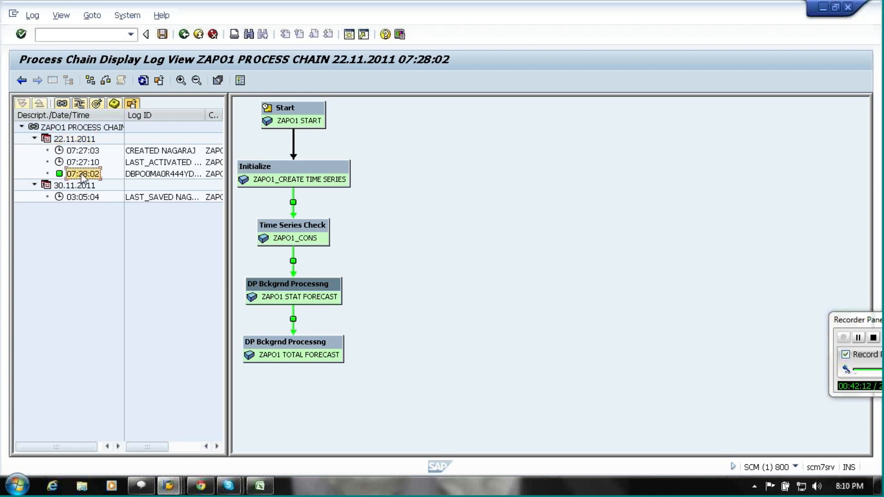